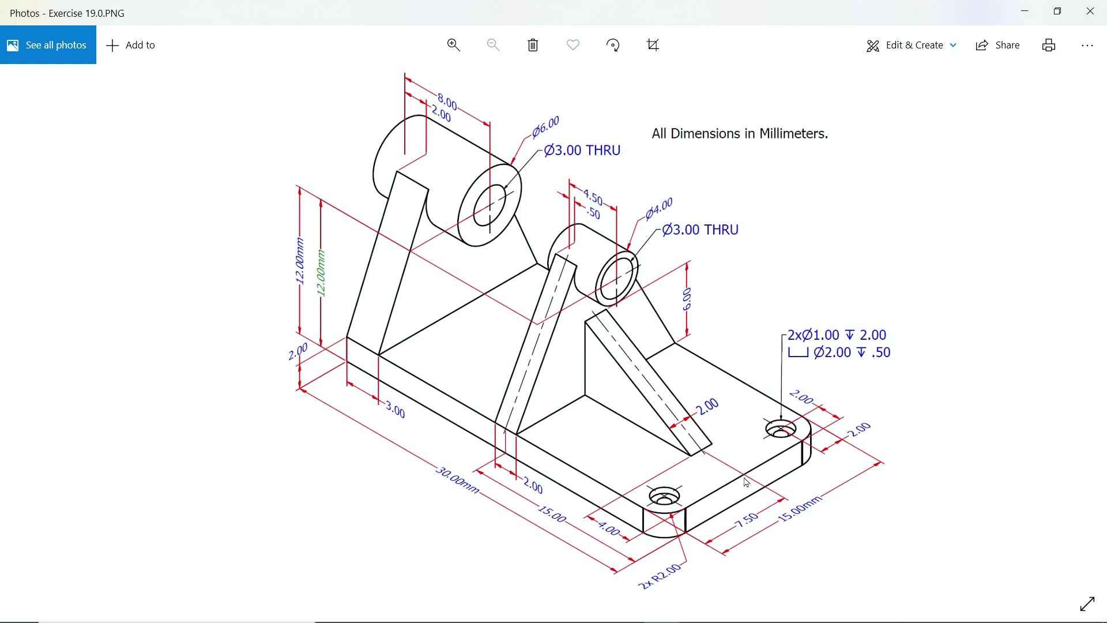
# Switch from the reference drawing to Inventor and create a new part from the metric Standard (mm).ipt template
pyautogui.click(1025, 11)
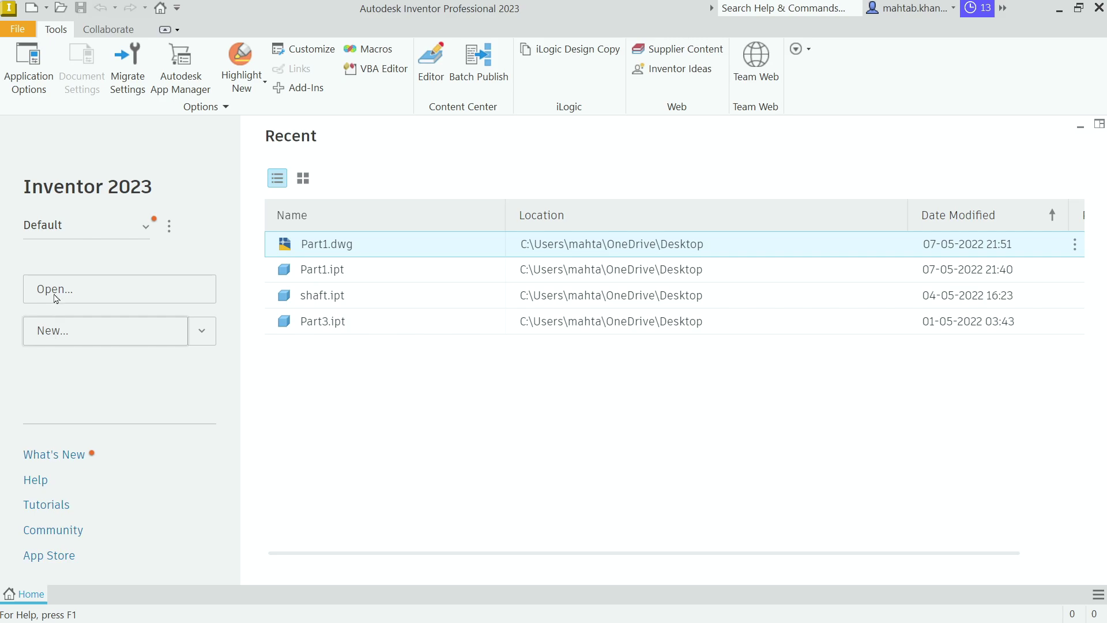
pyautogui.click(46, 339)
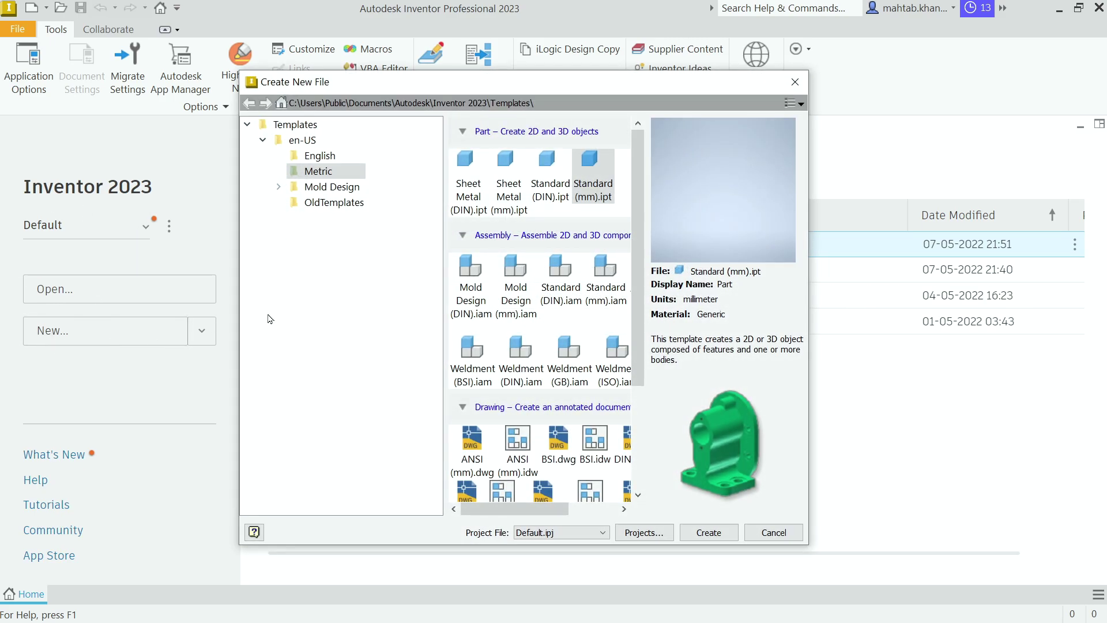
pyautogui.click(317, 157)
pyautogui.click(322, 173)
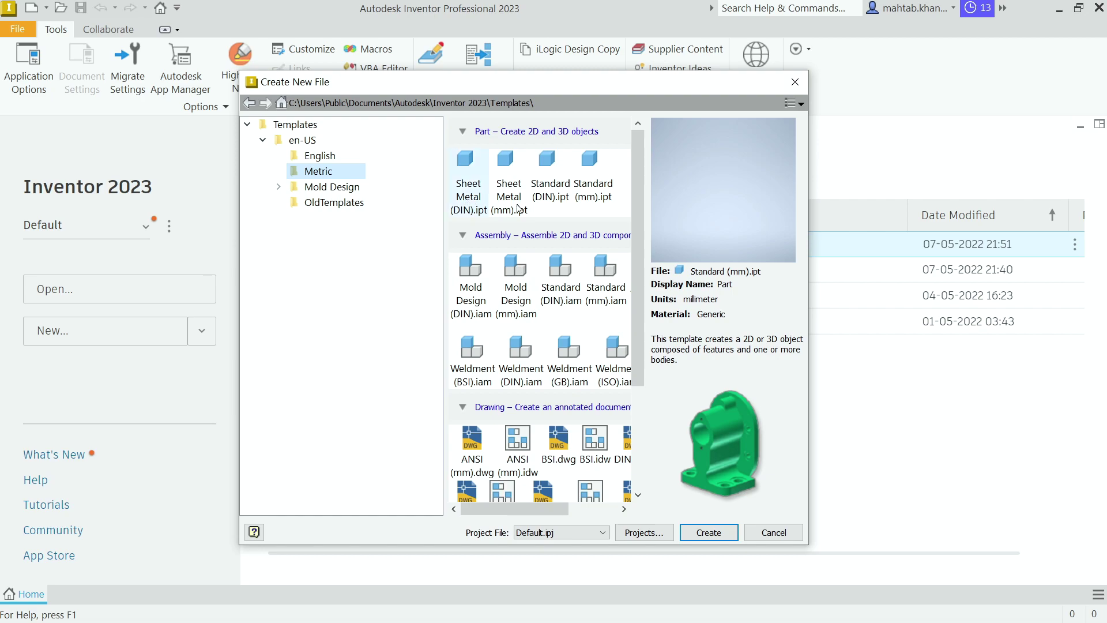
pyautogui.click(593, 183)
pyautogui.click(706, 531)
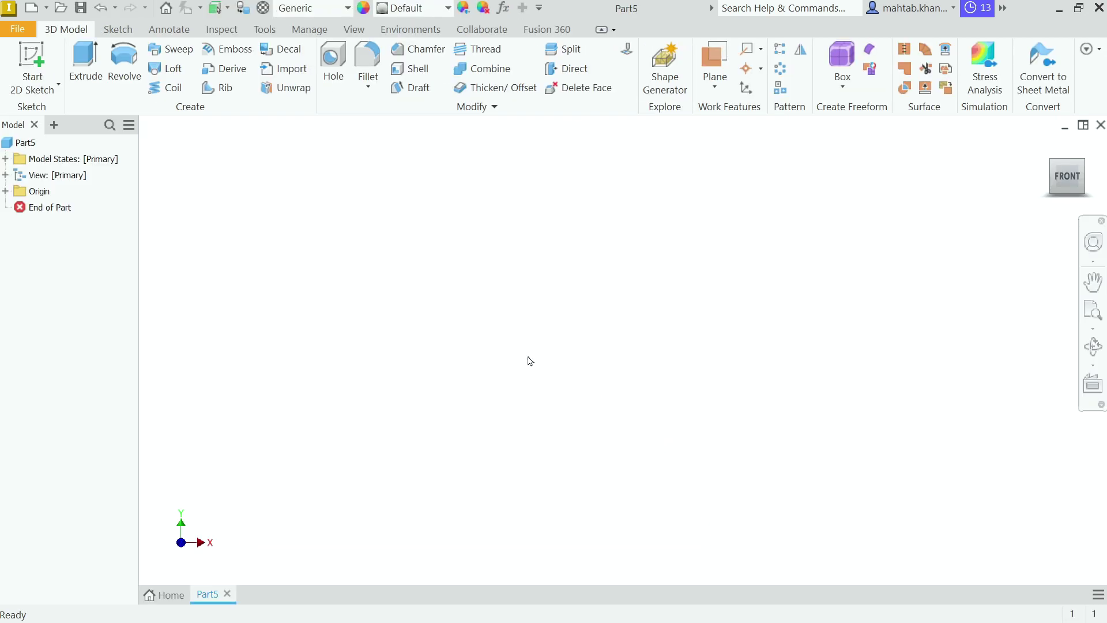
# Start a 2D sketch on the horizontal XZ origin plane
pyautogui.rightClick(490, 254)
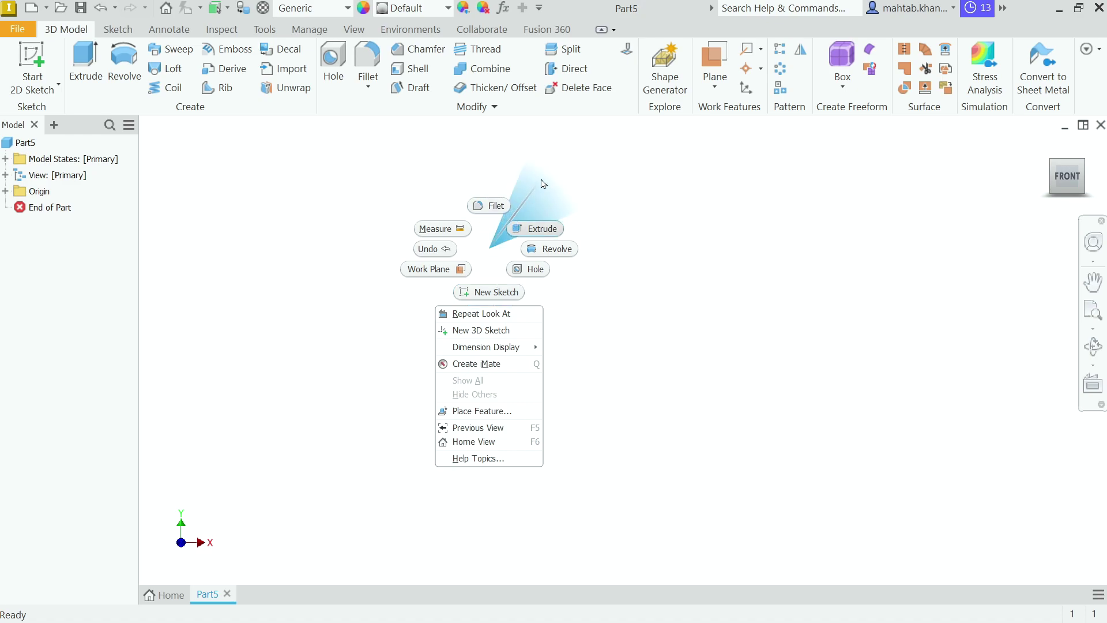
pyautogui.press('Escape')
pyautogui.click(58, 86)
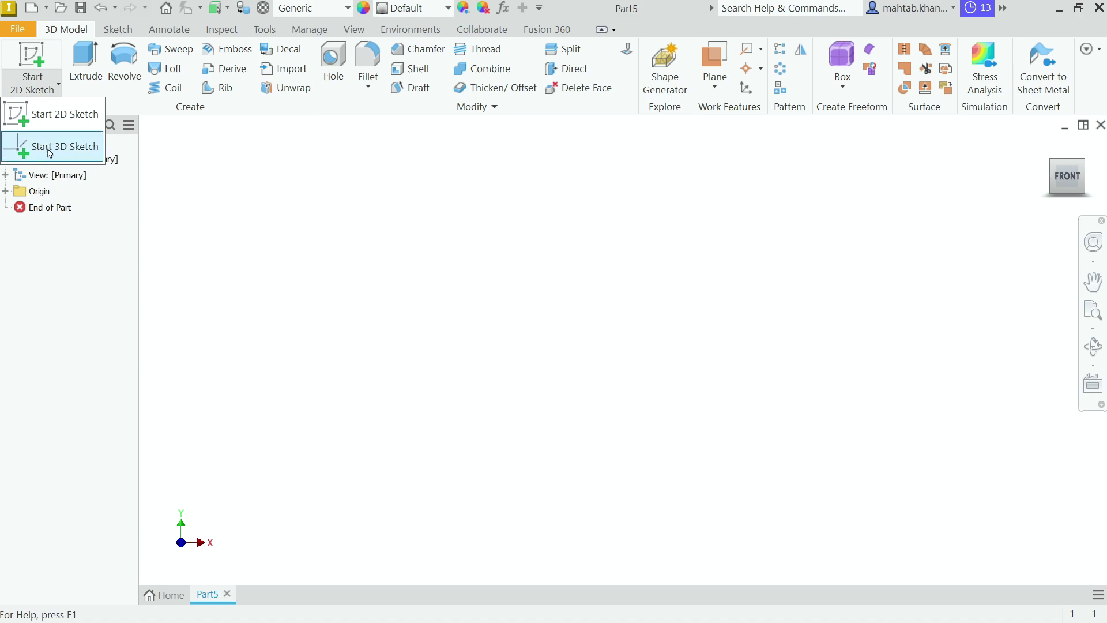
pyautogui.click(52, 115)
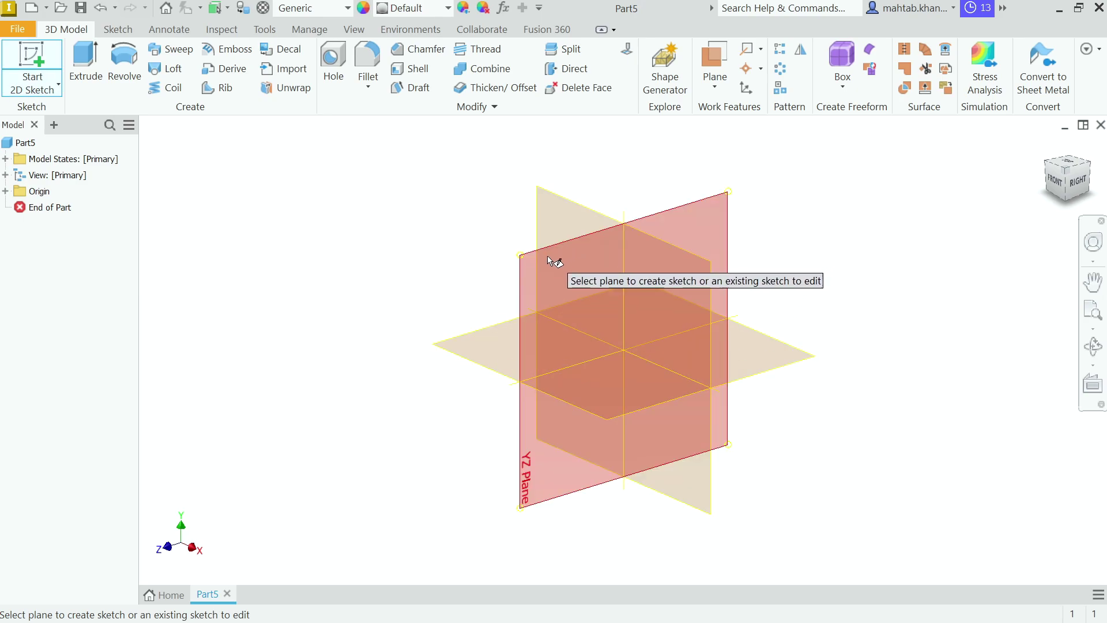
pyautogui.click(469, 361)
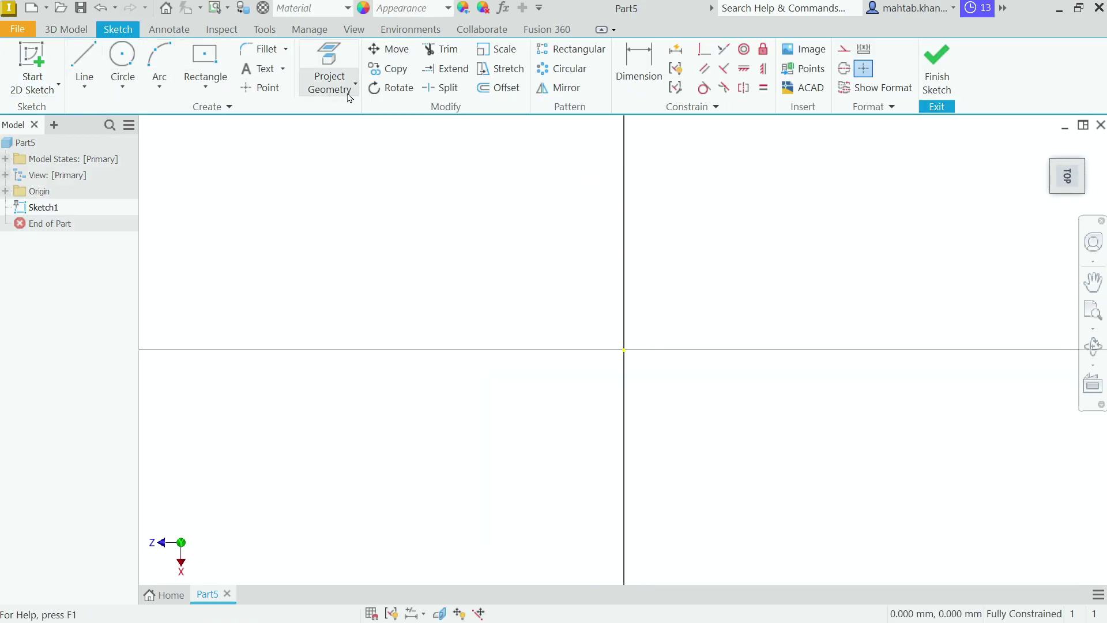
# Sketch a two-point center rectangle at the origin, 30 mm long and 15 mm wide, and finish the sketch
pyautogui.click(206, 89)
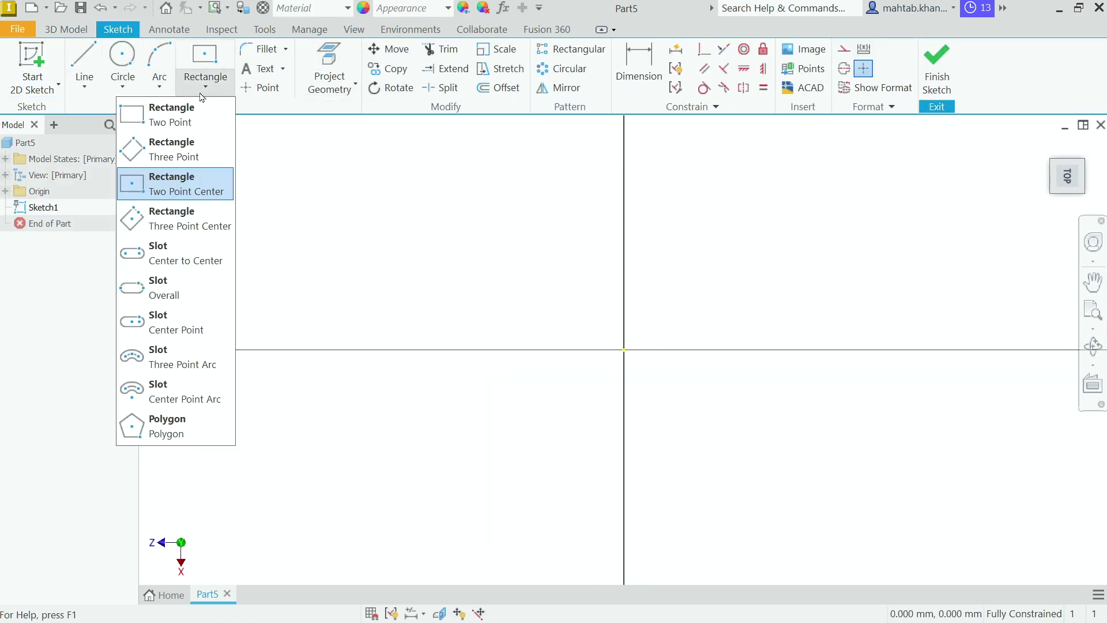
pyautogui.click(163, 187)
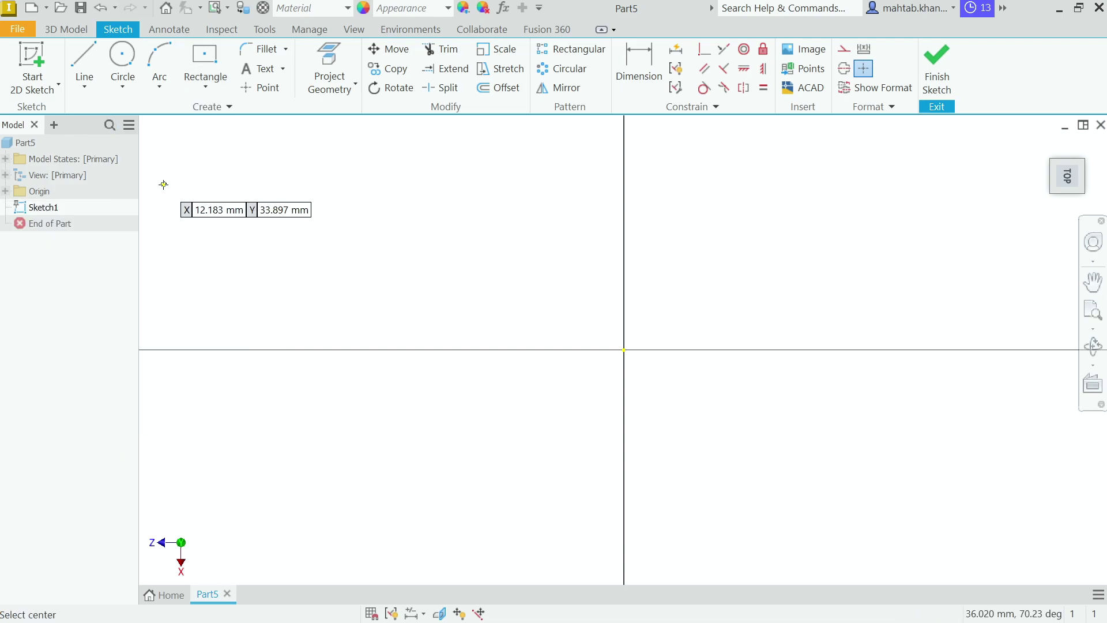
pyautogui.click(623, 349)
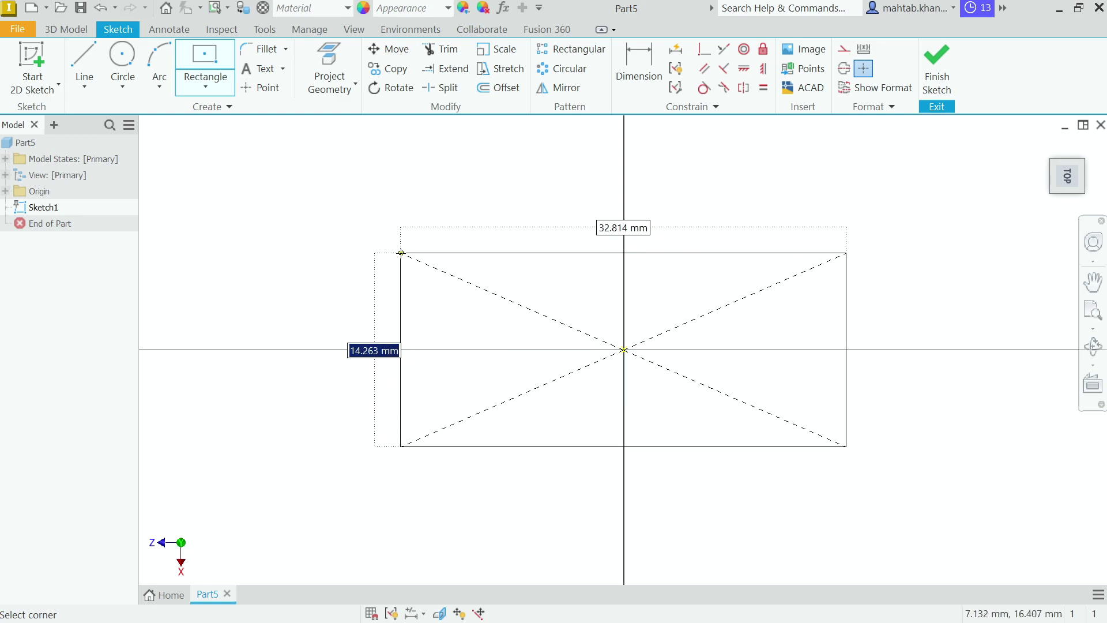
pyautogui.write('15')
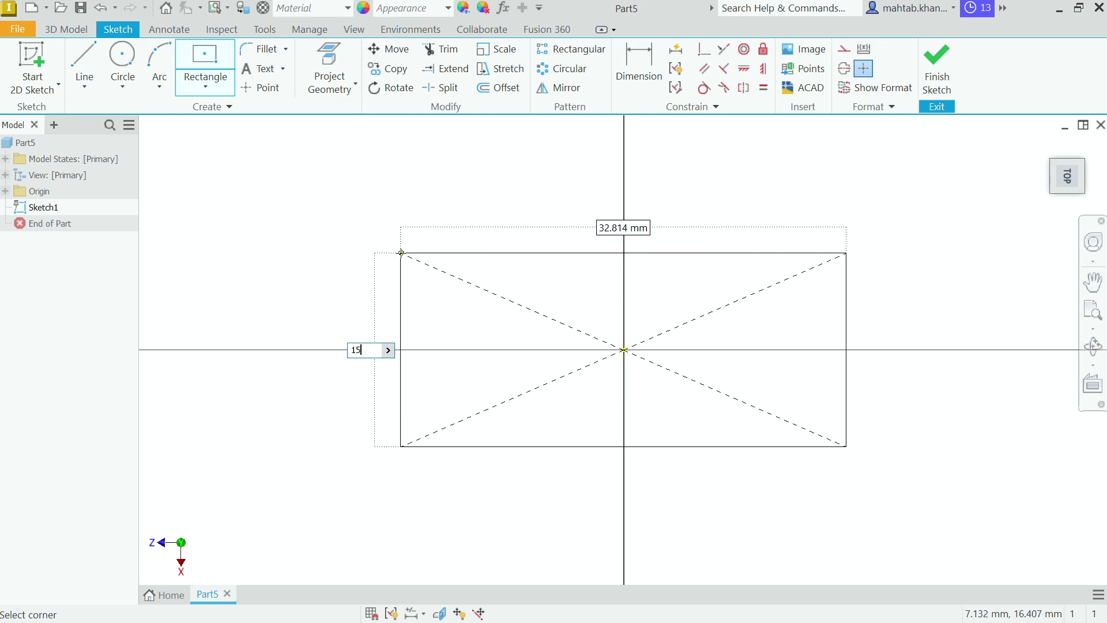
pyautogui.press('Tab')
pyautogui.write('30')
pyautogui.press('Return')
pyautogui.rightClick(669, 155)
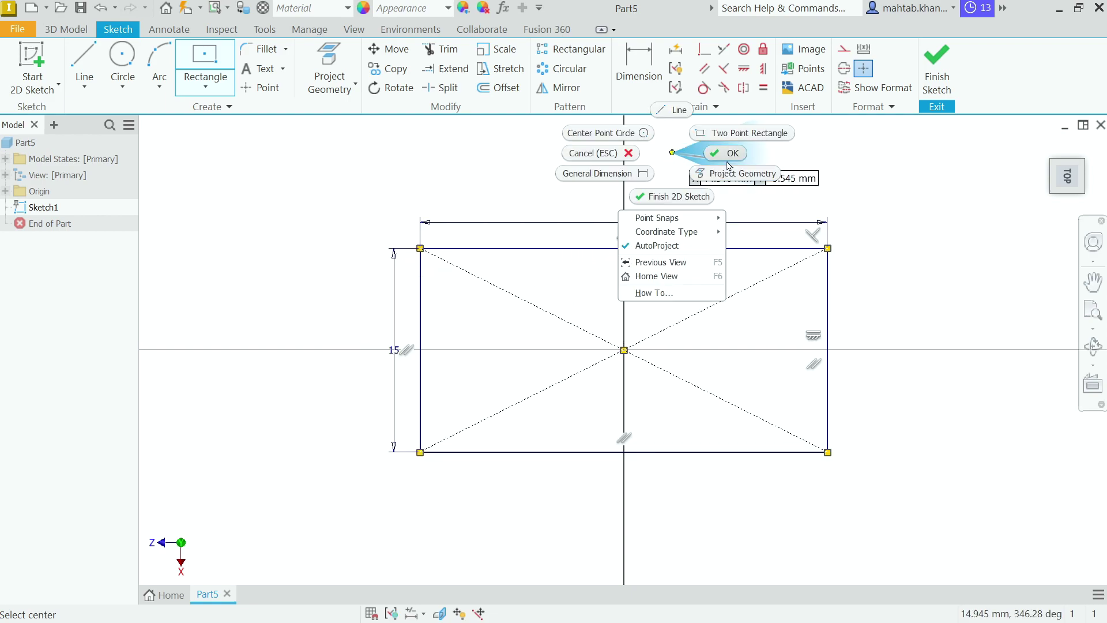
pyautogui.click(728, 157)
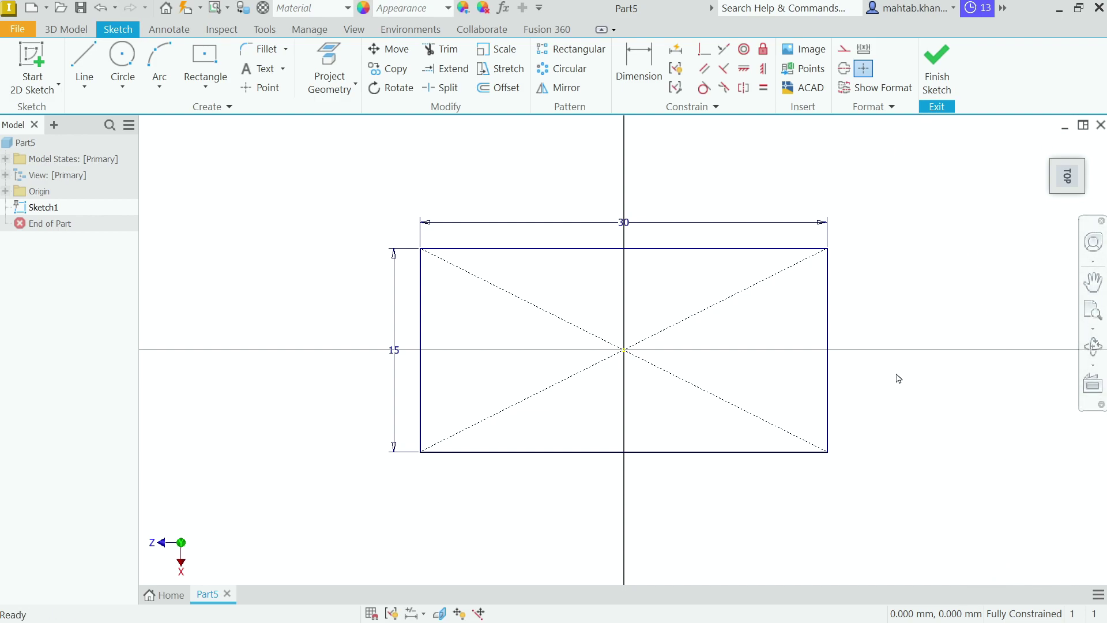
pyautogui.click(939, 83)
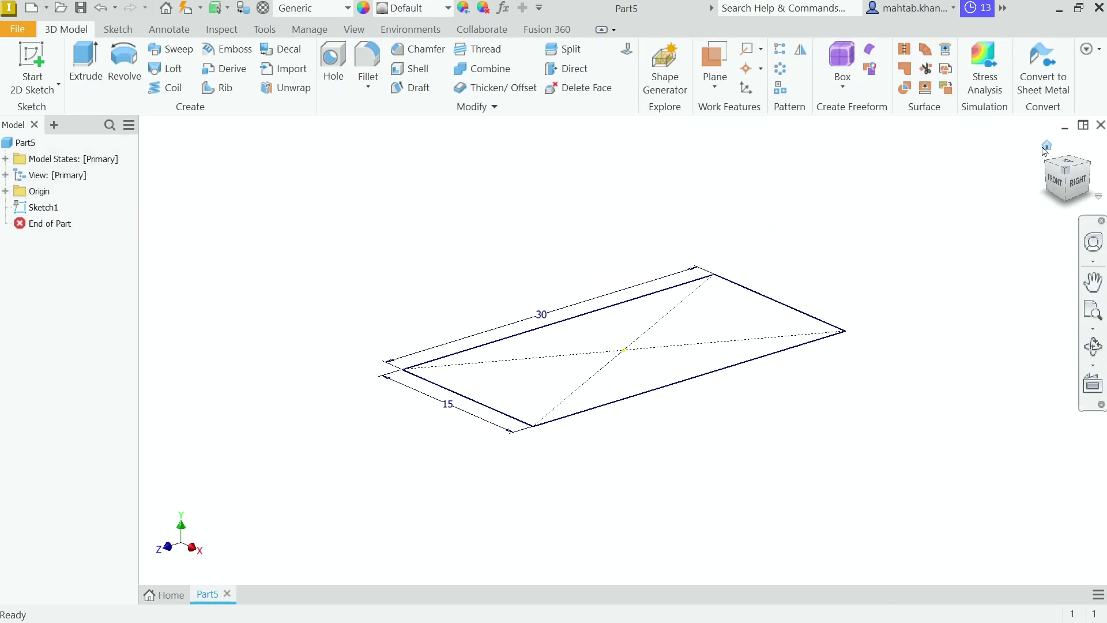
# Extrude the rectangle upward 2 mm in the default direction to form the base plate
pyautogui.click(93, 90)
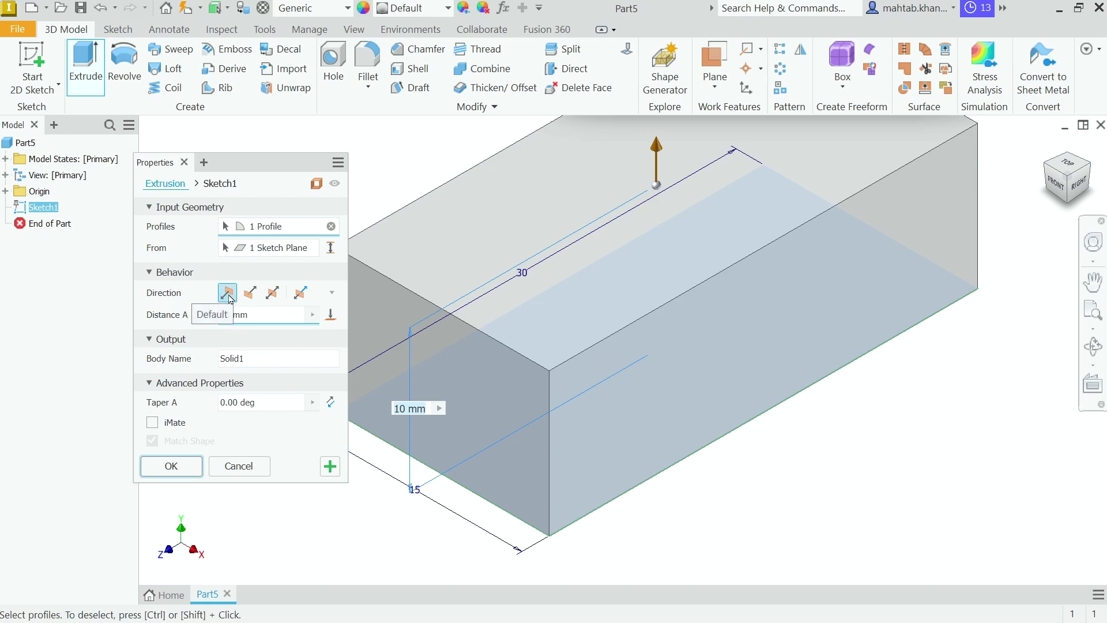
pyautogui.click(252, 315)
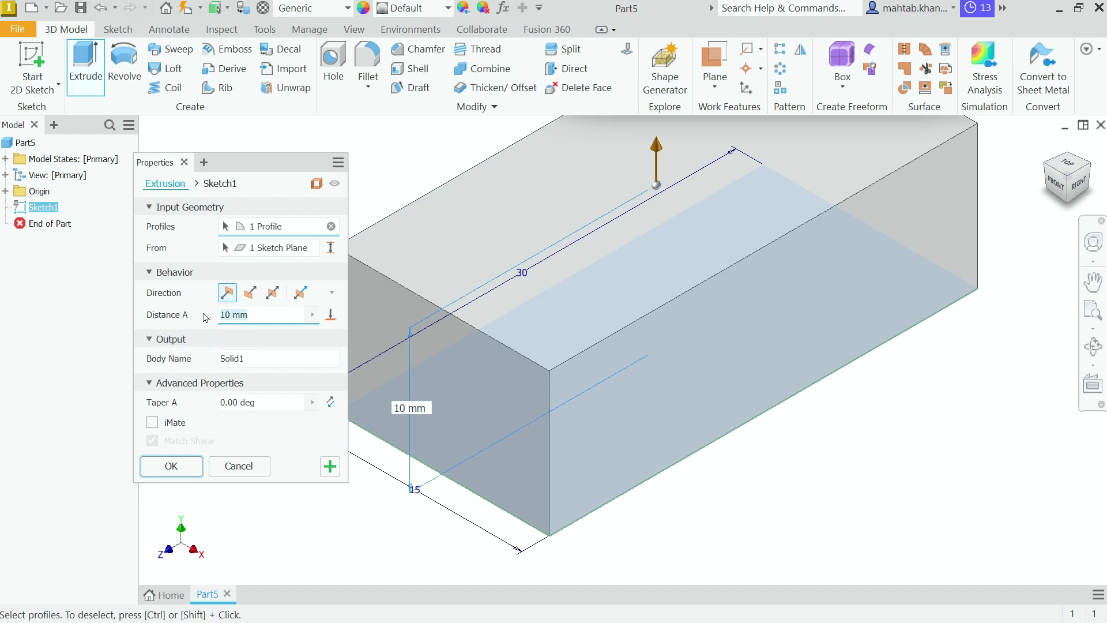
pyautogui.write('2')
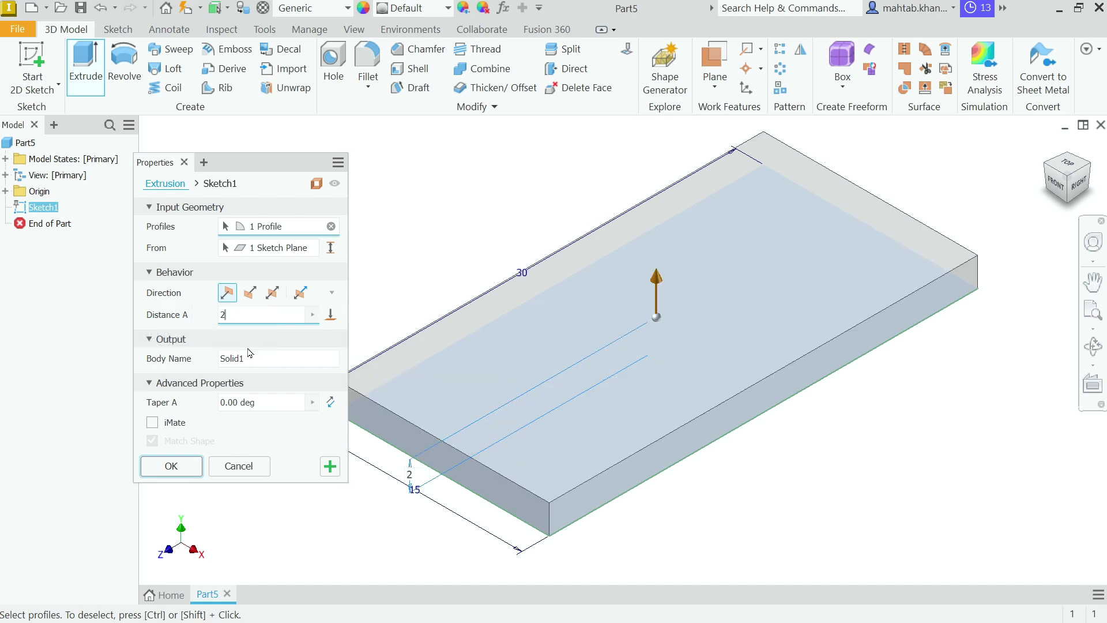
pyautogui.click(250, 358)
pyautogui.click(266, 358)
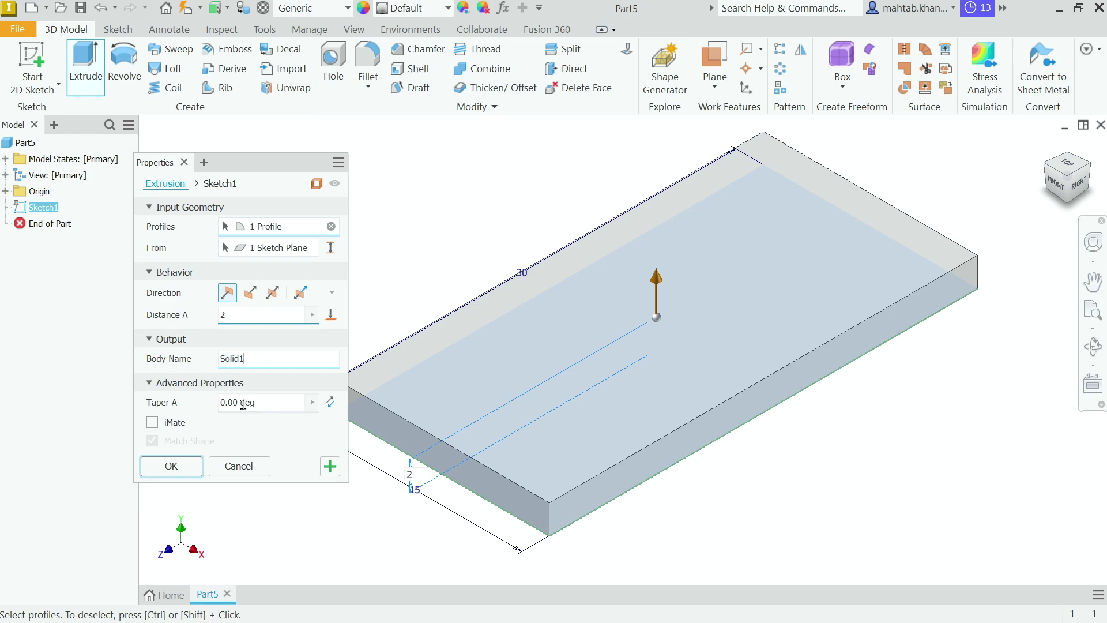
pyautogui.click(173, 469)
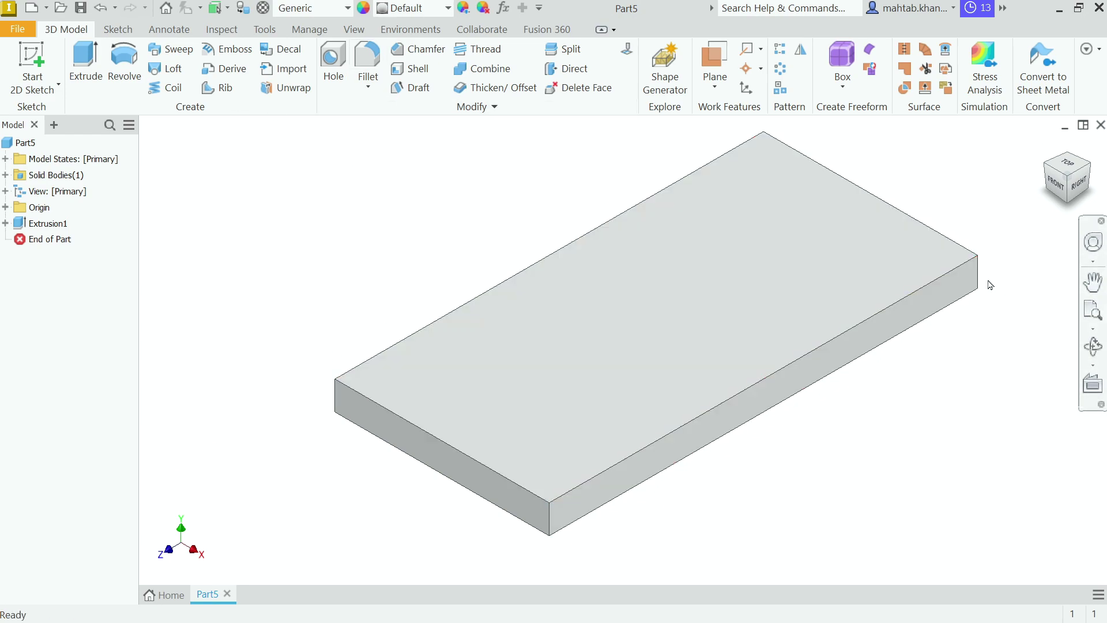
# Fillet the two vertical corner edges at one short end of the base plate with a 2 mm radius
pyautogui.click(982, 282)
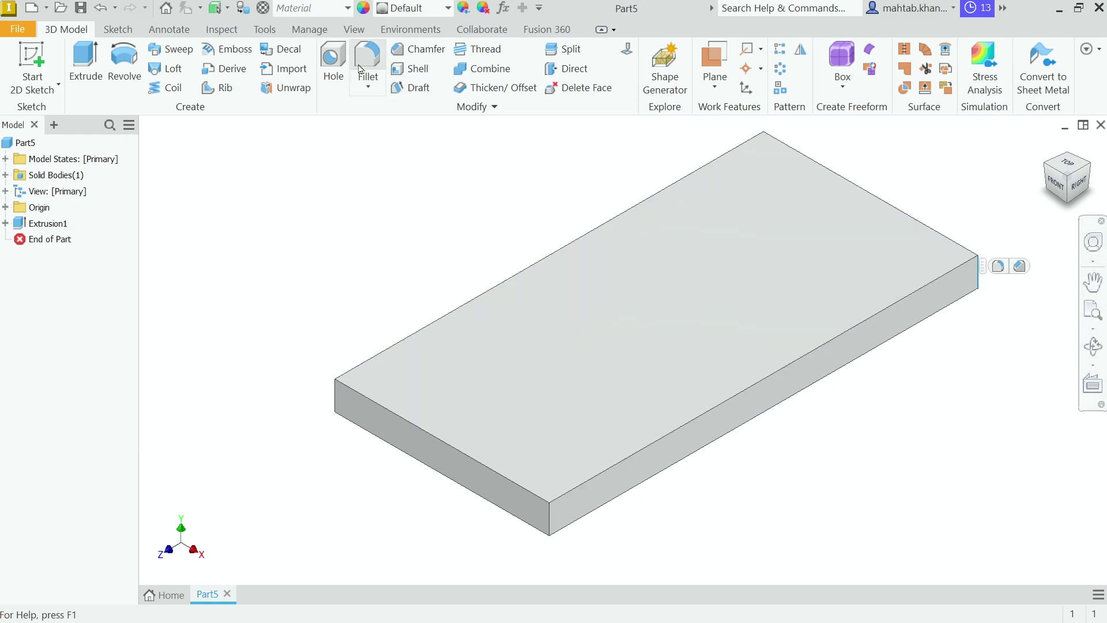
pyautogui.click(367, 84)
pyautogui.click(325, 123)
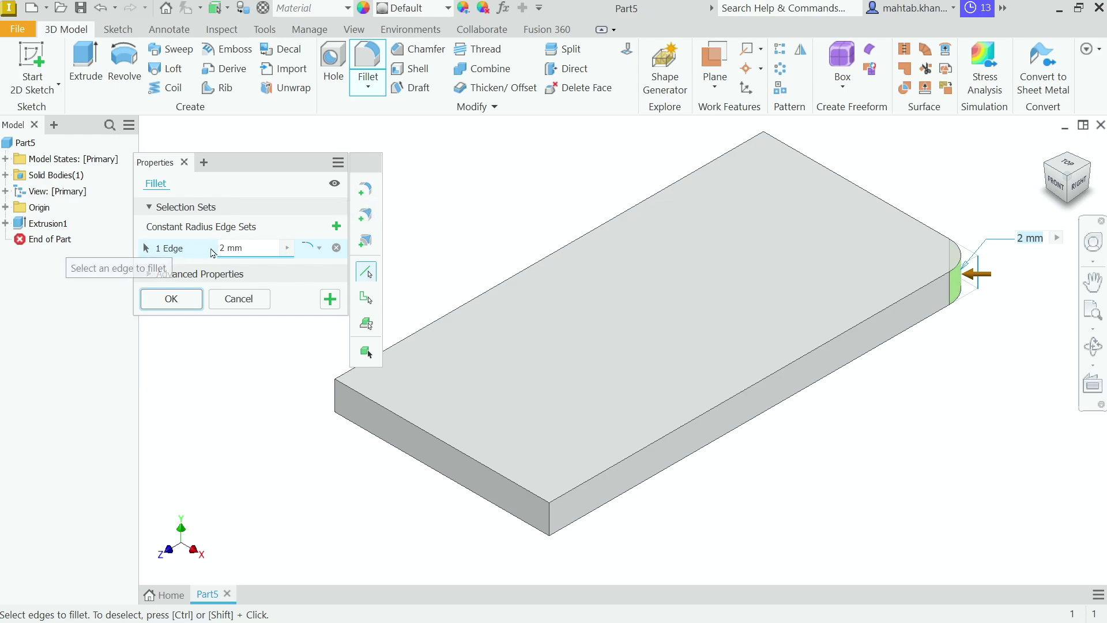
pyautogui.click(763, 155)
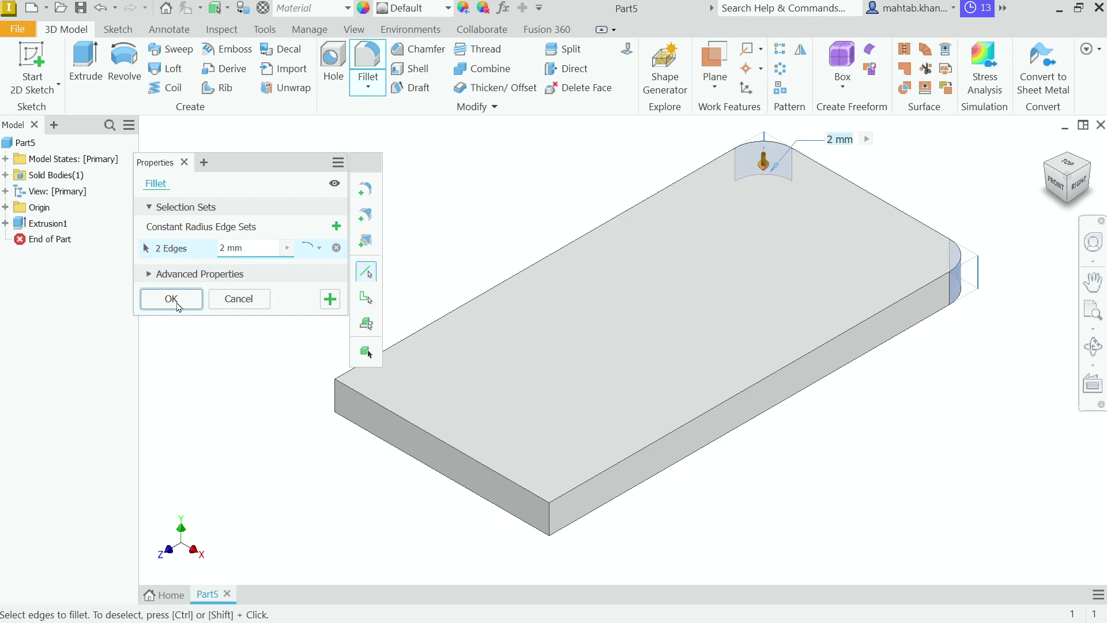
pyautogui.click(173, 299)
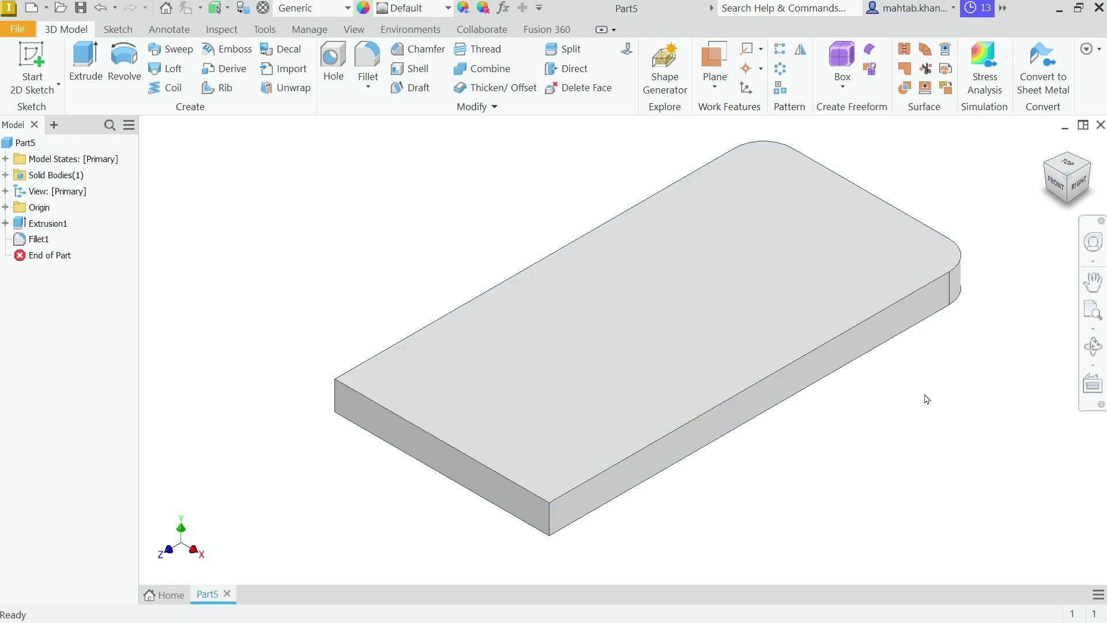
# Examine the dimensions in the Exercise 19.0 reference drawing in Photos and return to the Inventor part
pyautogui.scroll(3, 882, 441)
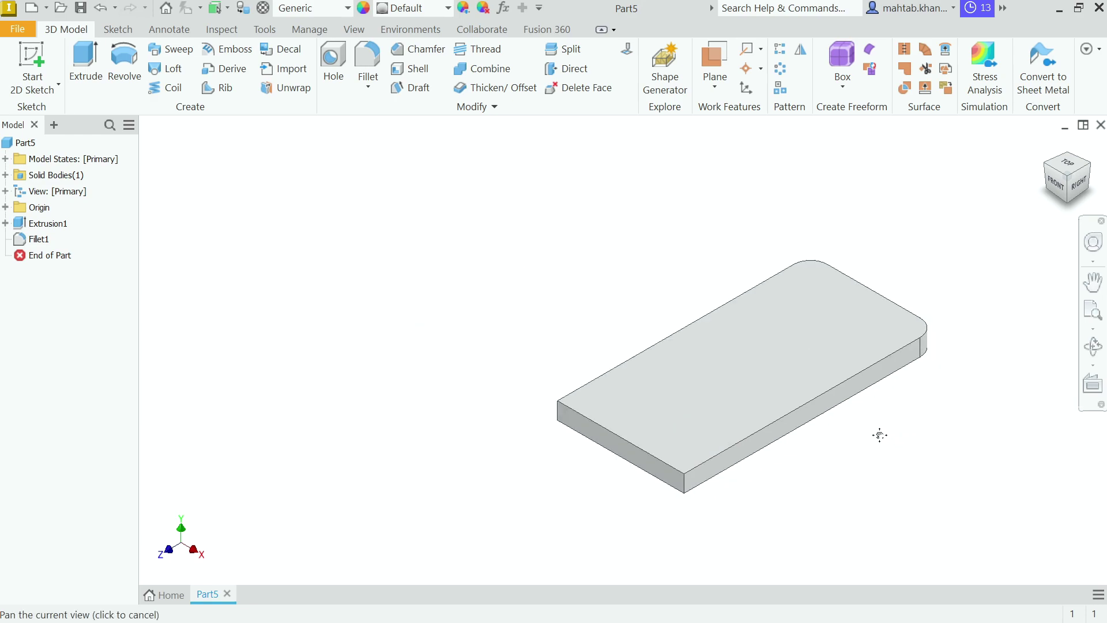
pyautogui.moveTo(880, 425)
pyautogui.keyDown('shift'); pyautogui.mouseDown(button='middle')
pyautogui.moveTo(850, 361)
pyautogui.moveTo(845, 314)
pyautogui.moveTo(818, 442)
pyautogui.moveTo(647, 398)
pyautogui.moveTo(785, 415)
pyautogui.moveTo(835, 386)
pyautogui.moveTo(823, 435)
pyautogui.moveTo(834, 416)
pyautogui.moveTo(818, 425)
pyautogui.moveTo(830, 425)
pyautogui.mouseUp(button='middle'); pyautogui.keyUp('shift')
pyautogui.scroll(3, 805, 393)
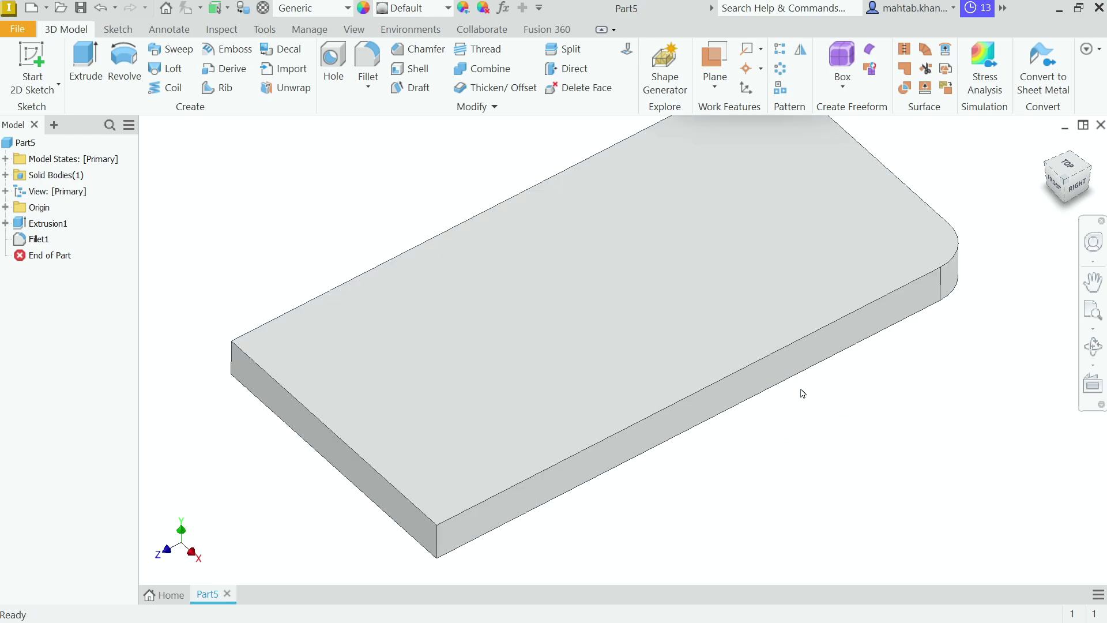
pyautogui.hotkey('alt', 'Tab')
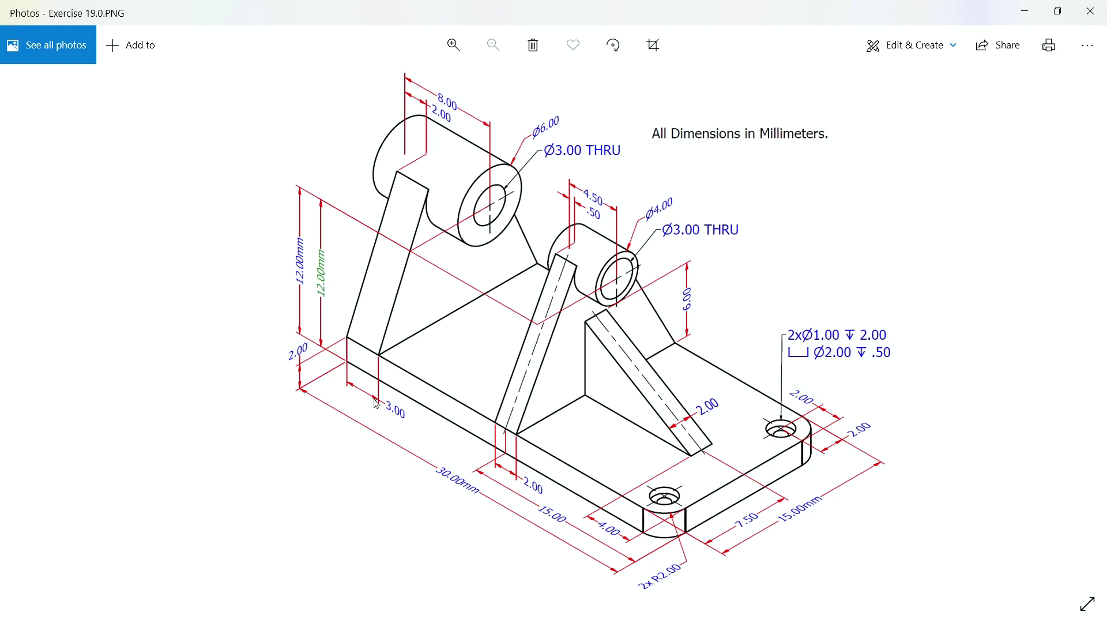
pyautogui.click(1025, 11)
# Start a counterbore Hole feature with 2 mm counterbore diameter, 0.5 mm counterbore depth, 2 mm hole depth and 1 mm hole diameter
pyautogui.keyDown('shift'); pyautogui.moveTo(804, 222); pyautogui.dragTo(865, 194, button='middle'); pyautogui.keyUp('shift')
pyautogui.scroll(3, 806, 158)
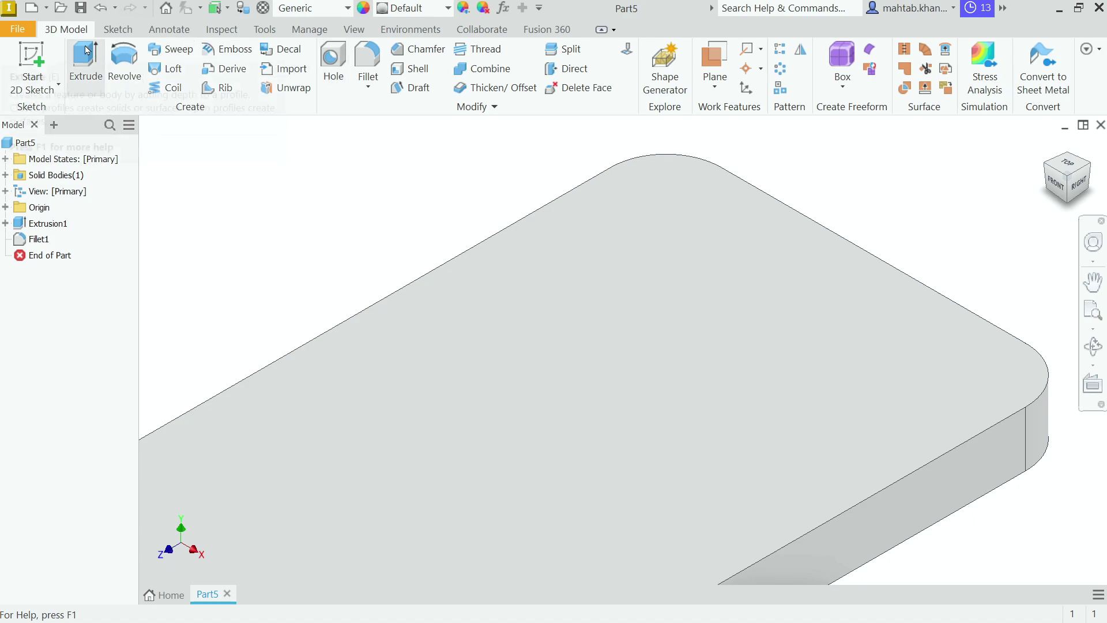
pyautogui.click(331, 63)
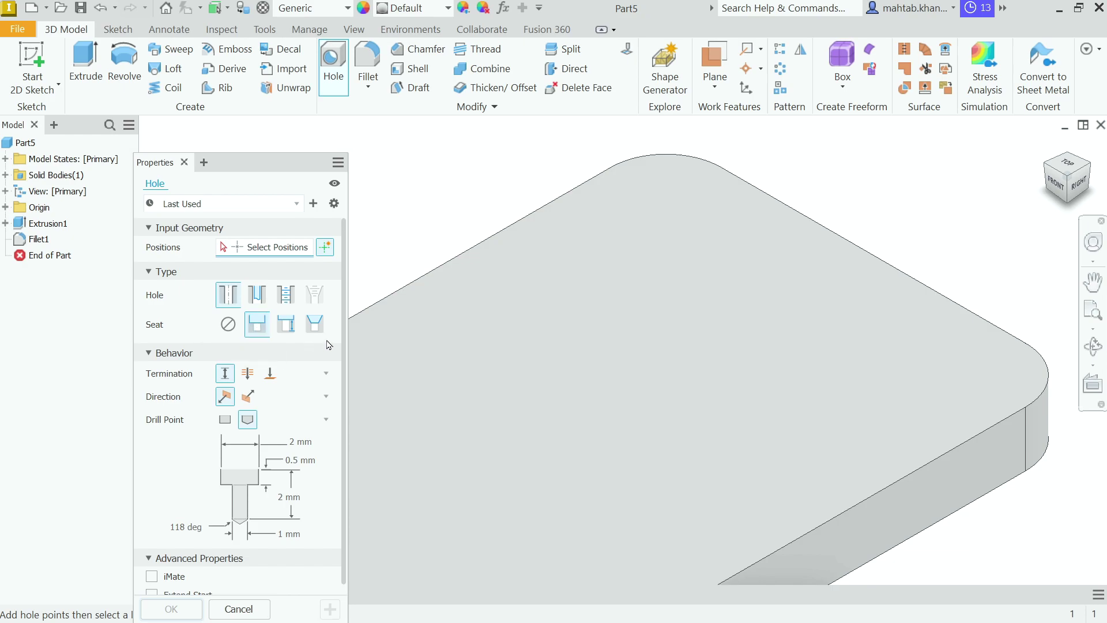
pyautogui.scroll(-1, 344, 346)
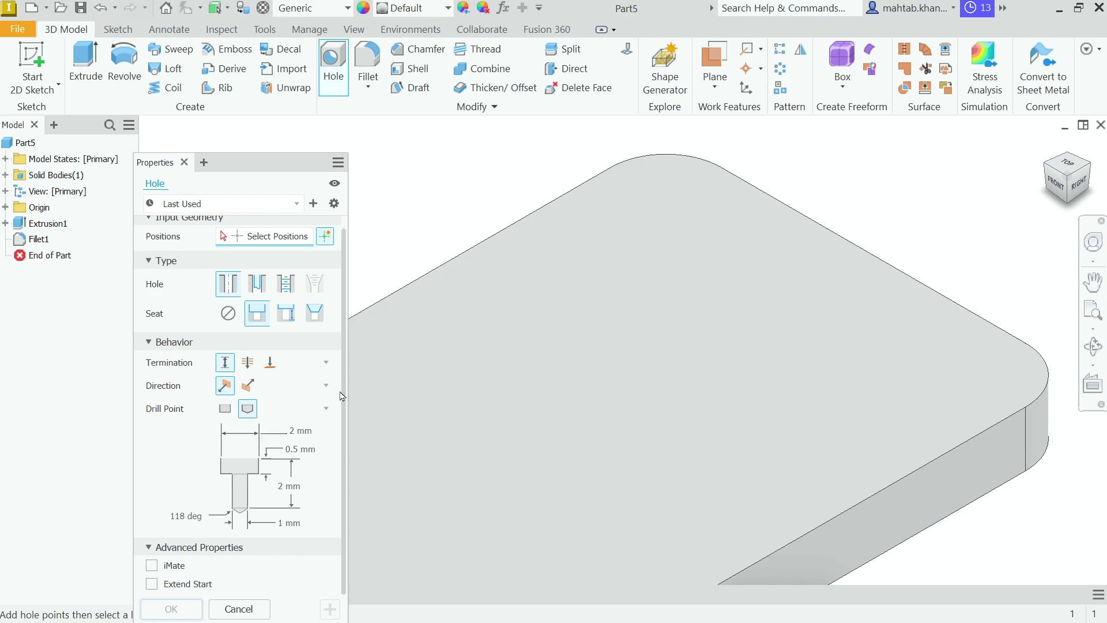
pyautogui.click(299, 438)
pyautogui.click(291, 450)
pyautogui.click(295, 491)
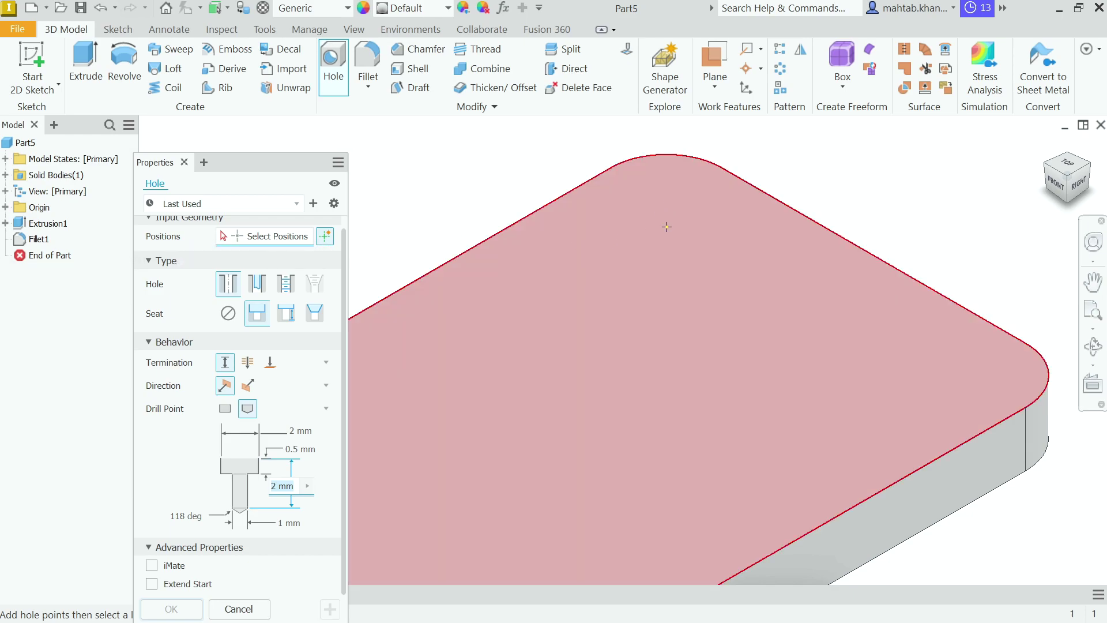
# Place a counterbored hole on the plate's top face near a rounded corner and make it concentric with that corner's fillet
pyautogui.moveTo(828, 252)
pyautogui.keyDown('shift'); pyautogui.mouseDown(button='middle')
pyautogui.moveTo(879, 223)
pyautogui.moveTo(773, 173)
pyautogui.moveTo(728, 210)
pyautogui.moveTo(686, 179)
pyautogui.moveTo(717, 200)
pyautogui.moveTo(726, 183)
pyautogui.moveTo(705, 237)
pyautogui.mouseUp(button='middle'); pyautogui.keyUp('shift')
pyautogui.scroll(-5, 704, 237)
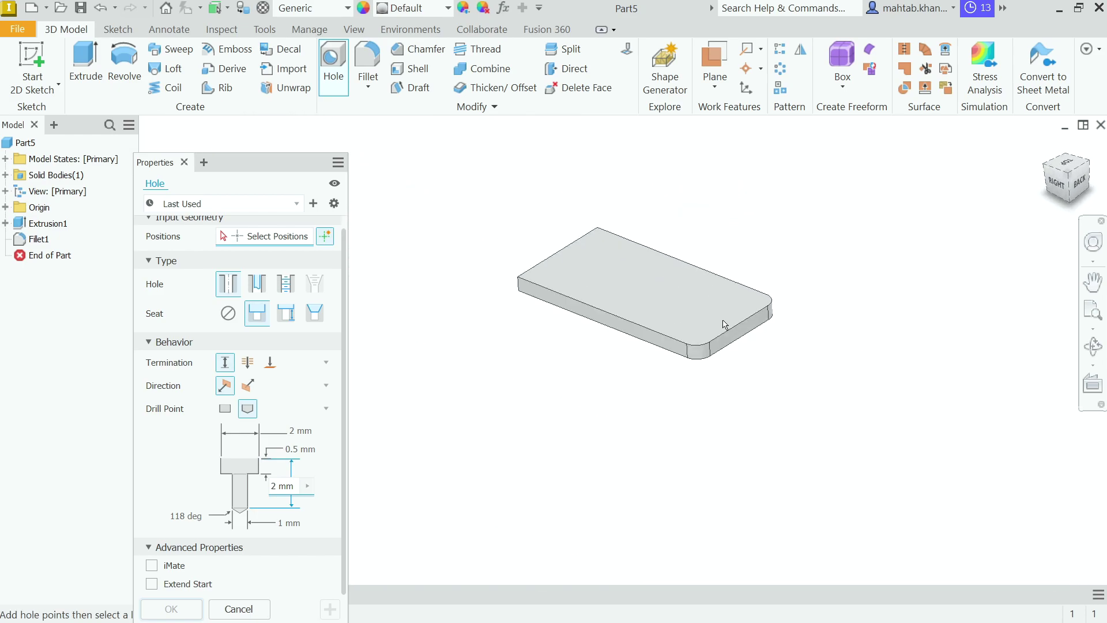
pyautogui.scroll(3, 721, 321)
pyautogui.scroll(2, 684, 316)
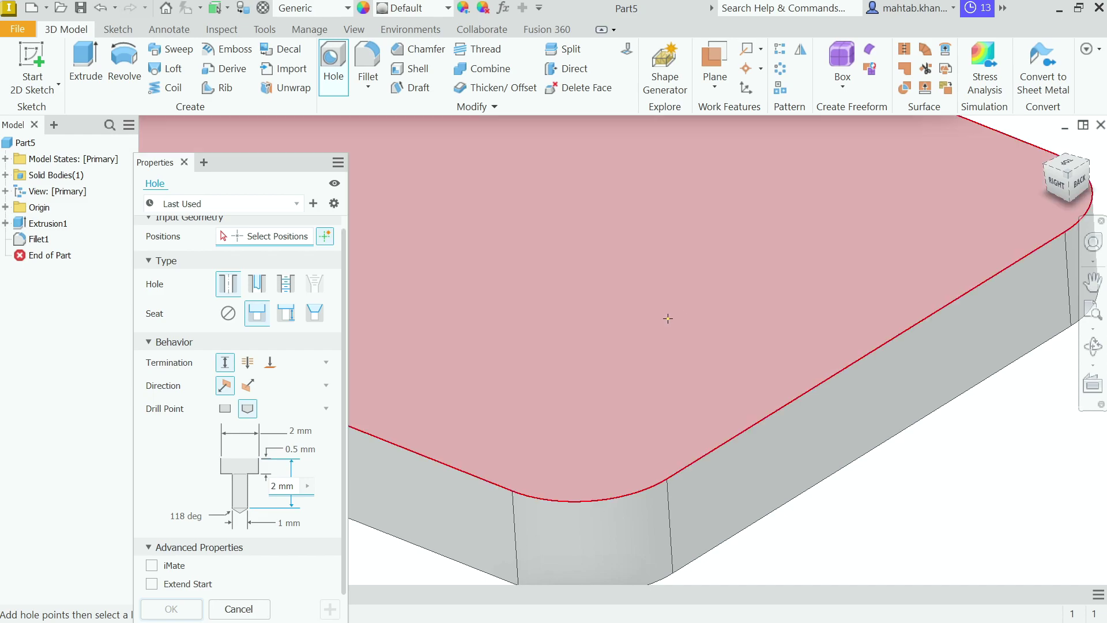
pyautogui.click(582, 412)
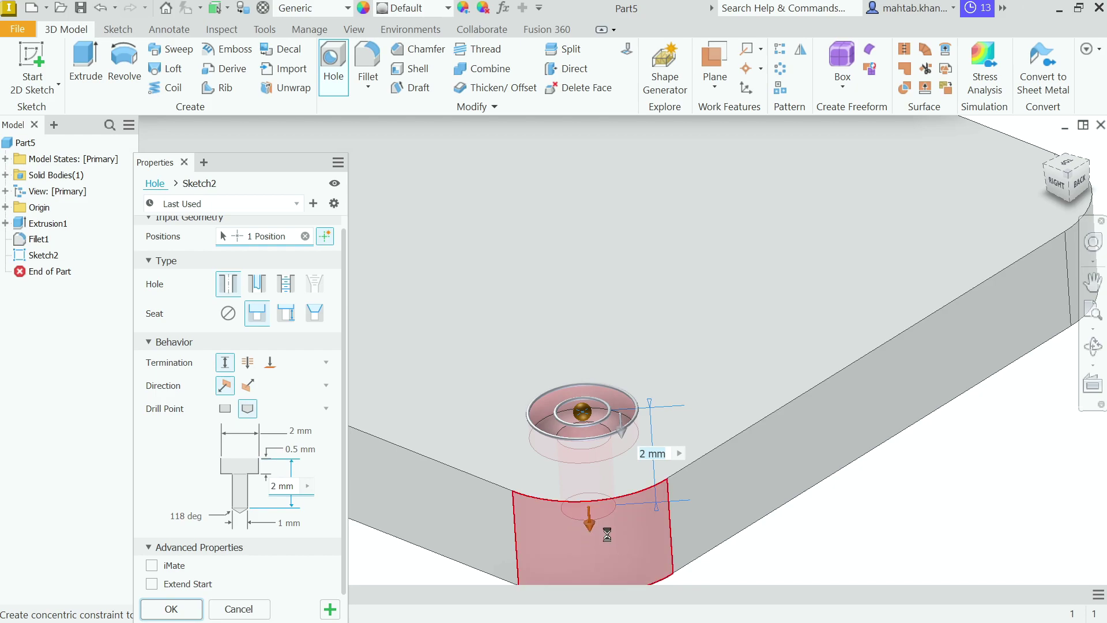
pyautogui.click(608, 534)
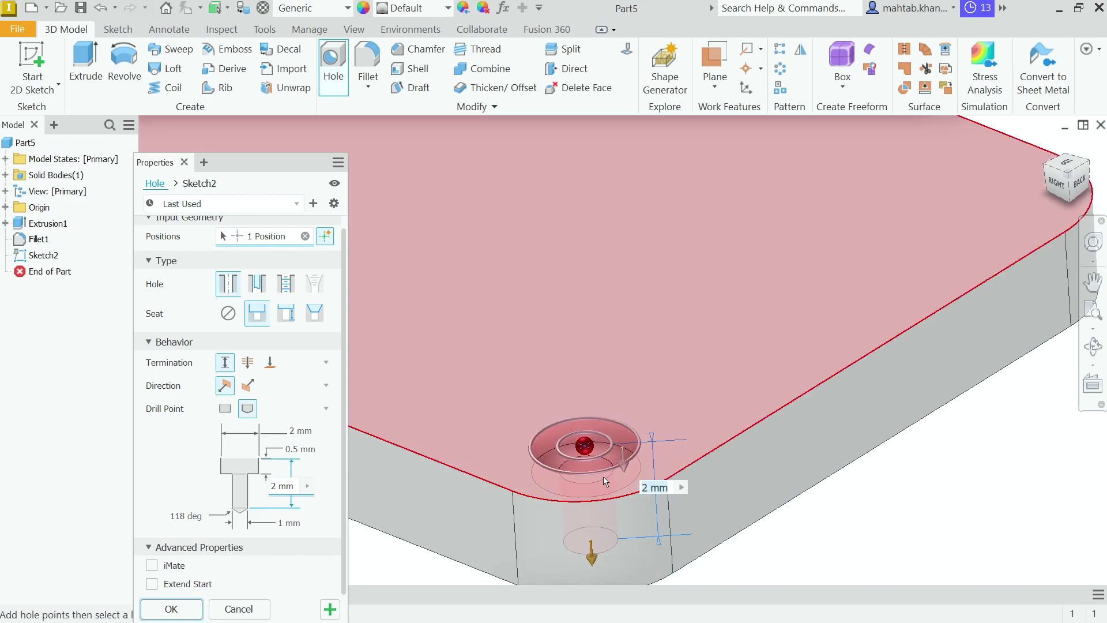
# Add a second counterbored hole near the plate's other rounded corner, concentric with that corner's fillet, and create the Hole feature
pyautogui.scroll(5, 979, 290)
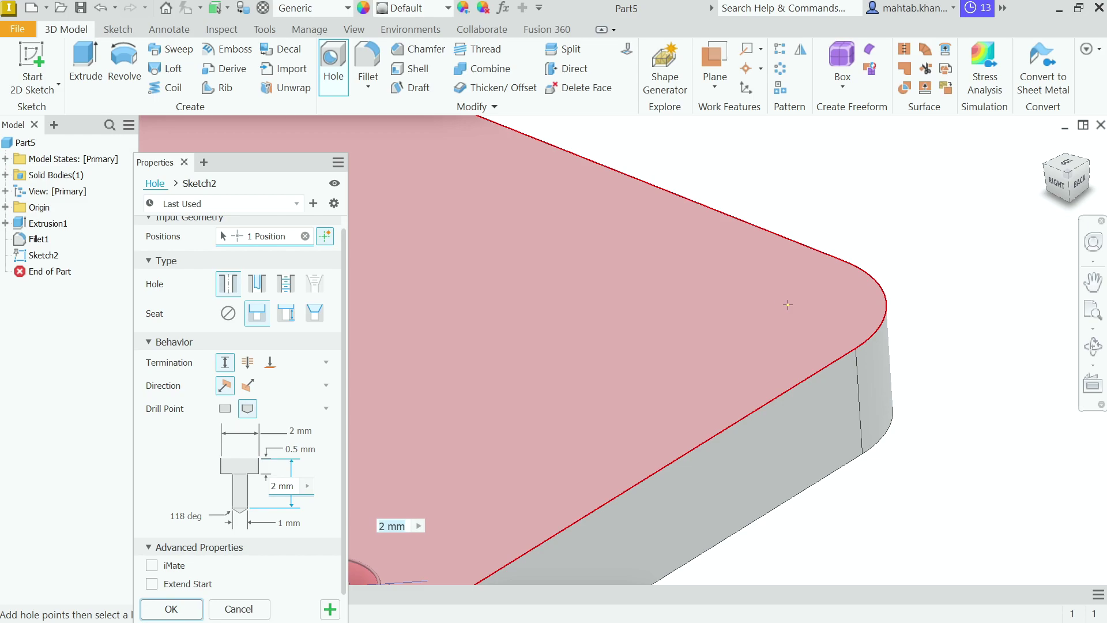
pyautogui.click(730, 305)
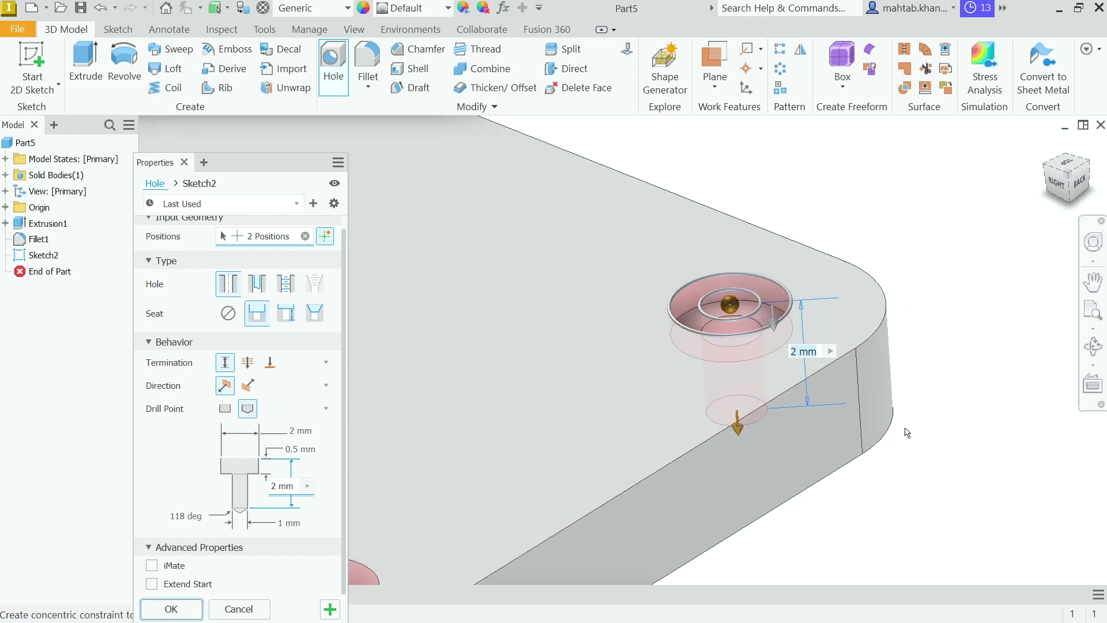
pyautogui.click(873, 361)
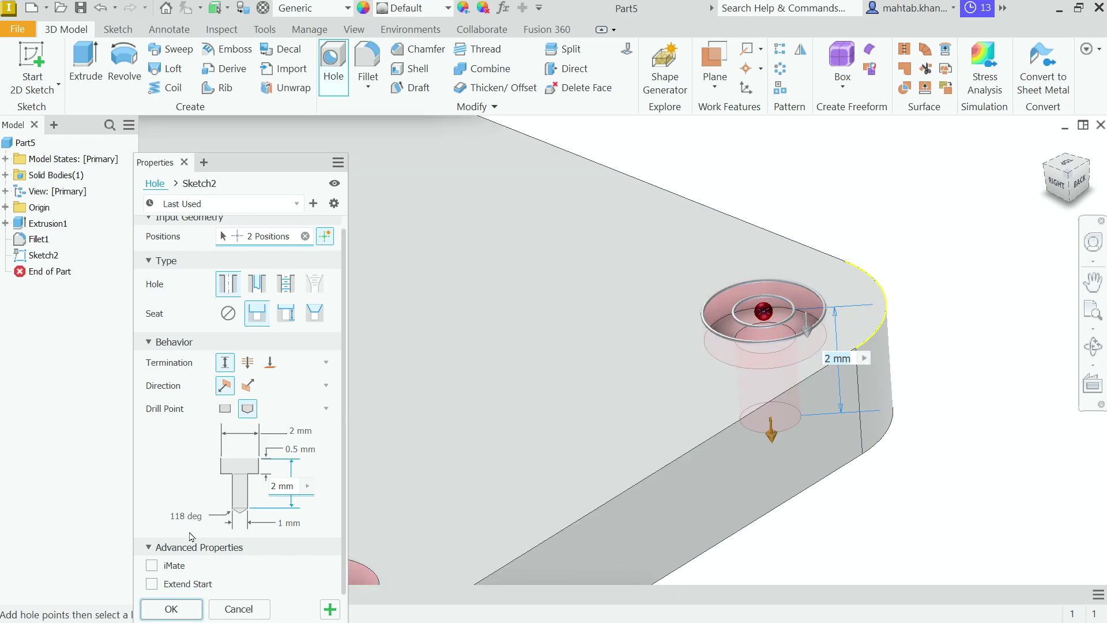
pyautogui.click(171, 608)
pyautogui.scroll(-2, 699, 395)
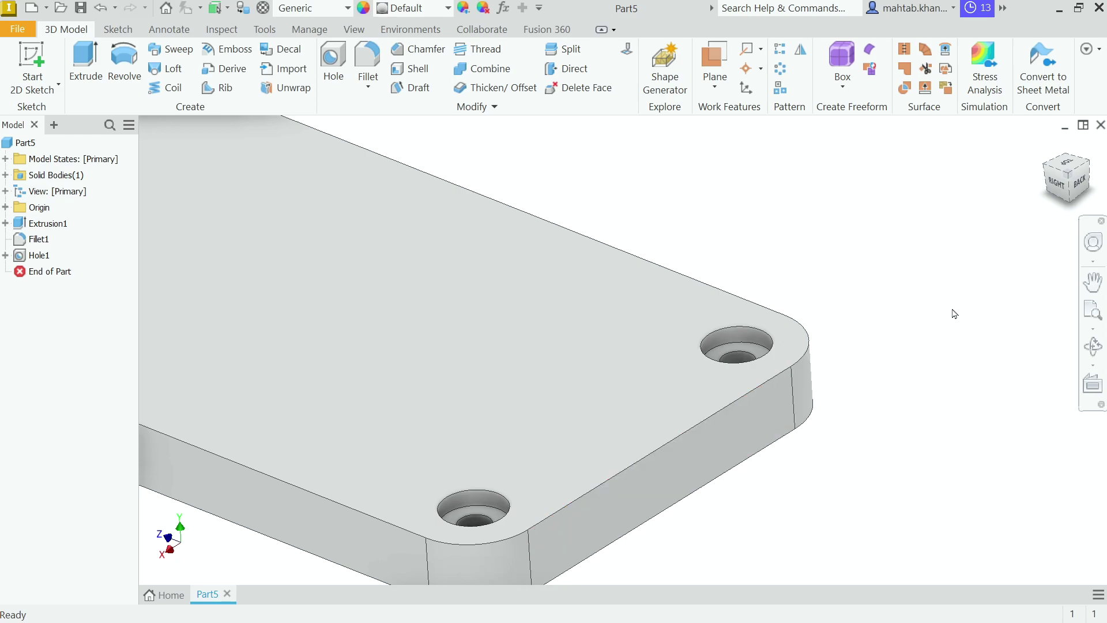
# Start a new 2D sketch on the plate's narrow square-cornered end face, opposite the counterbored holes
pyautogui.moveTo(1012, 219)
pyautogui.keyDown('shift'); pyautogui.mouseDown(button='middle')
pyautogui.moveTo(995, 226)
pyautogui.moveTo(1021, 260)
pyautogui.moveTo(1021, 282)
pyautogui.moveTo(1015, 244)
pyautogui.moveTo(973, 228)
pyautogui.moveTo(1010, 217)
pyautogui.mouseUp(button='middle'); pyautogui.keyUp('shift')
pyautogui.scroll(-2, 974, 228)
pyautogui.scroll(-5, 954, 260)
pyautogui.scroll(4, 943, 263)
pyautogui.moveTo(943, 262)
pyautogui.keyDown('shift'); pyautogui.mouseDown(button='middle')
pyautogui.moveTo(845, 434)
pyautogui.moveTo(864, 383)
pyautogui.moveTo(853, 375)
pyautogui.mouseUp(button='middle'); pyautogui.keyUp('shift')
pyautogui.keyDown('shift'); pyautogui.moveTo(505, 375); pyautogui.dragTo(571, 392, button='middle'); pyautogui.keyUp('shift')
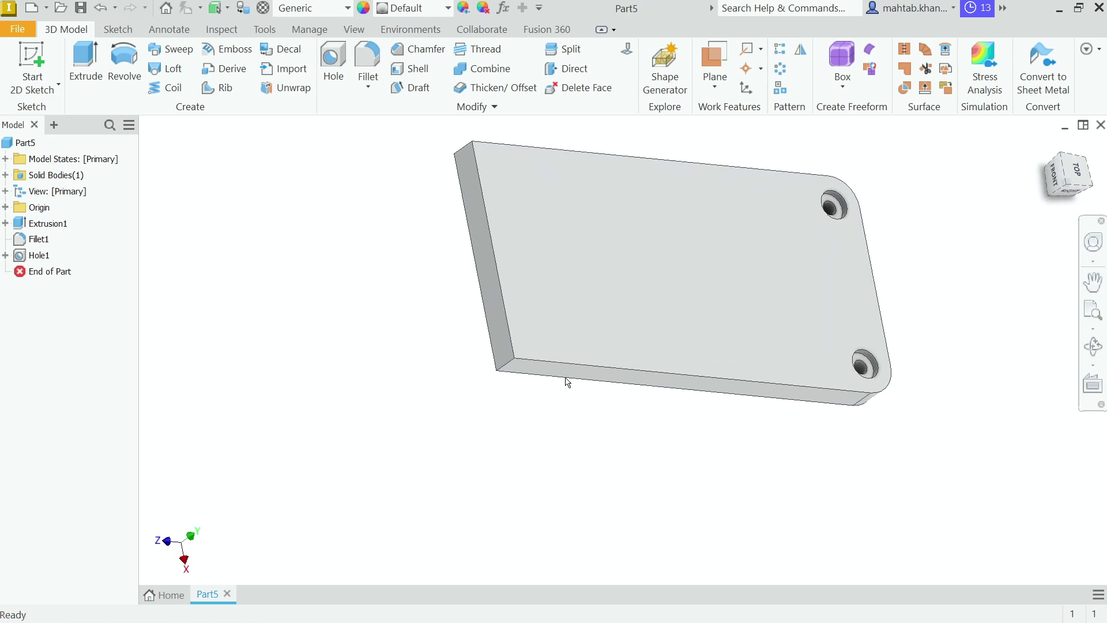
pyautogui.click(499, 322)
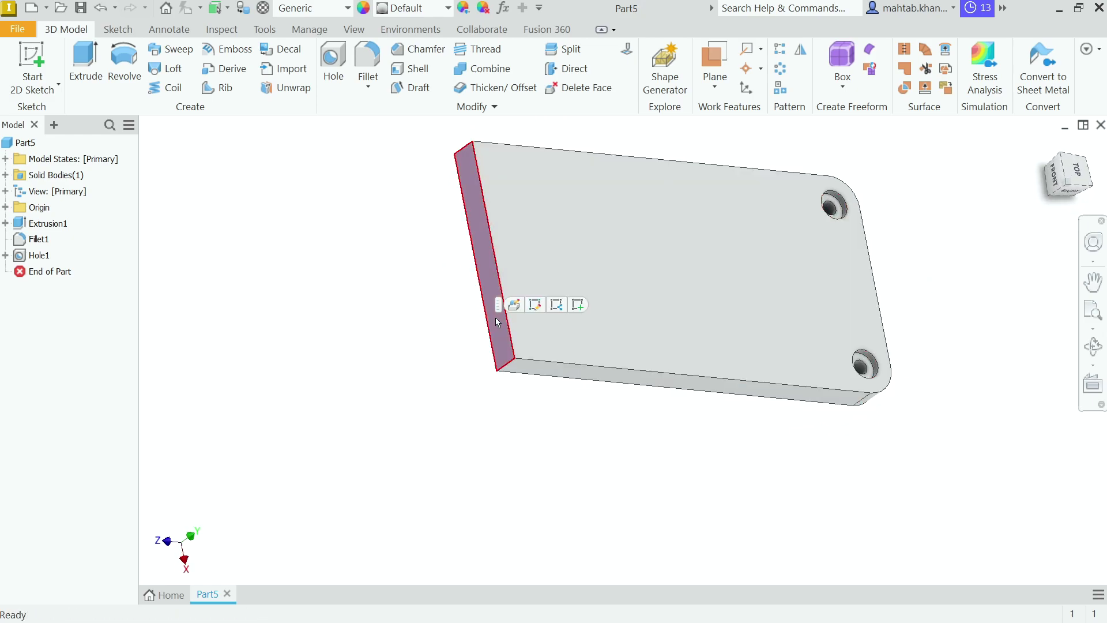
pyautogui.click(579, 308)
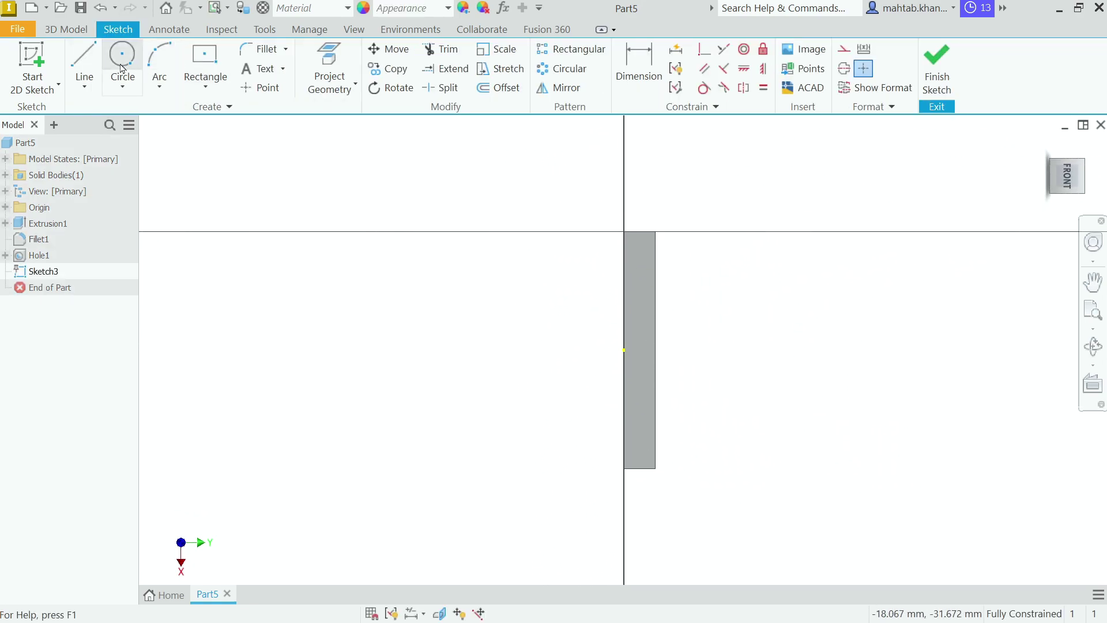
# Sketch a circle with a 6 mm diameter above the plate's top face
pyautogui.click(124, 60)
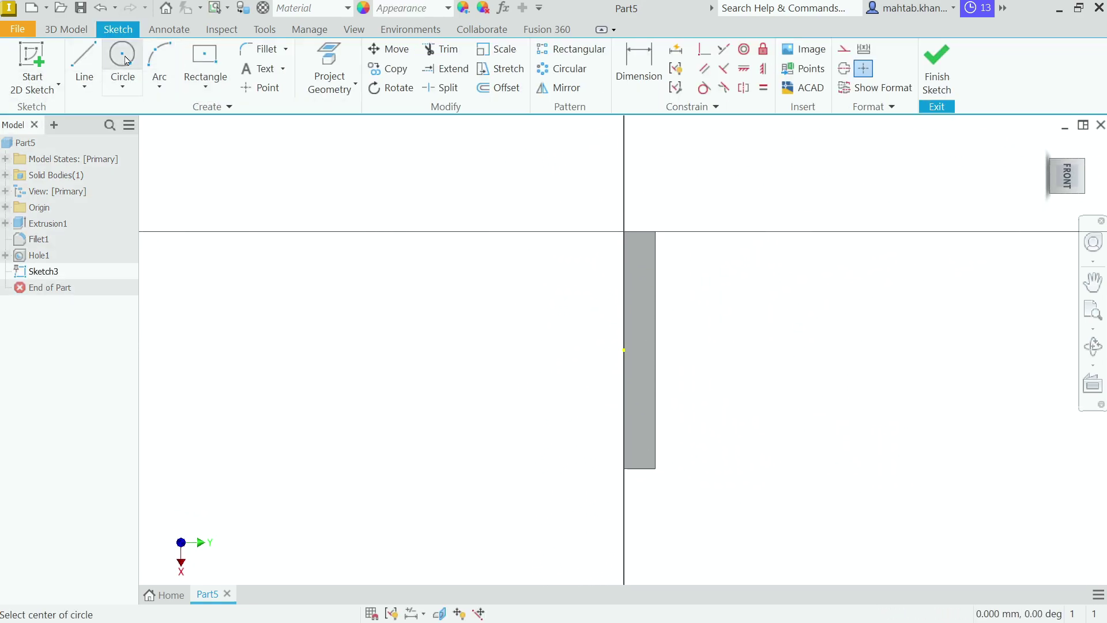
pyautogui.click(828, 378)
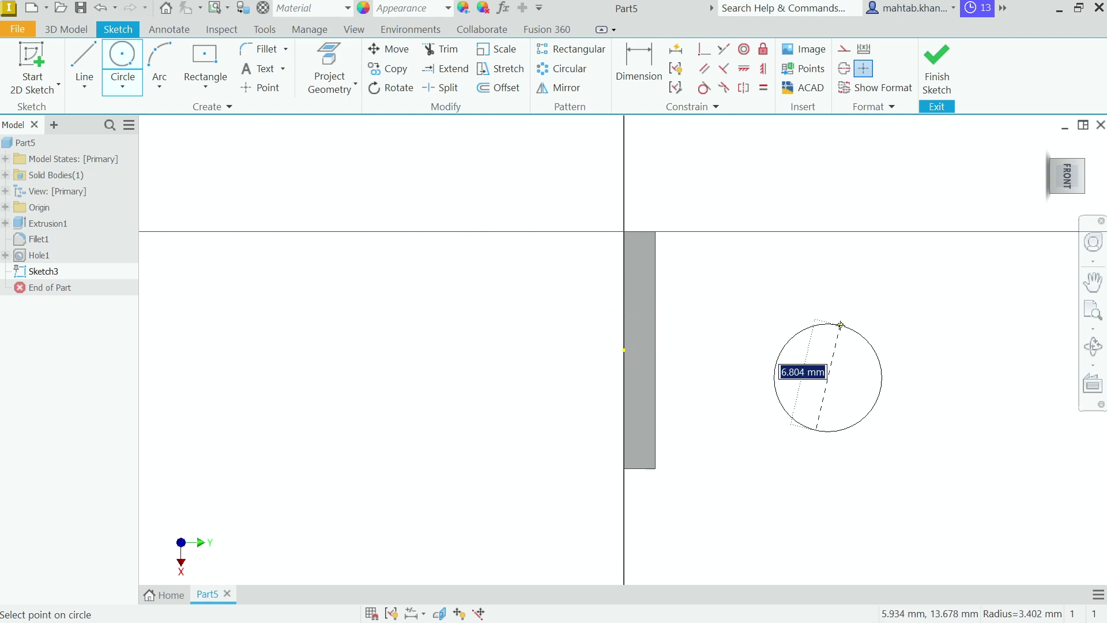
pyautogui.write('6')
pyautogui.press('Return')
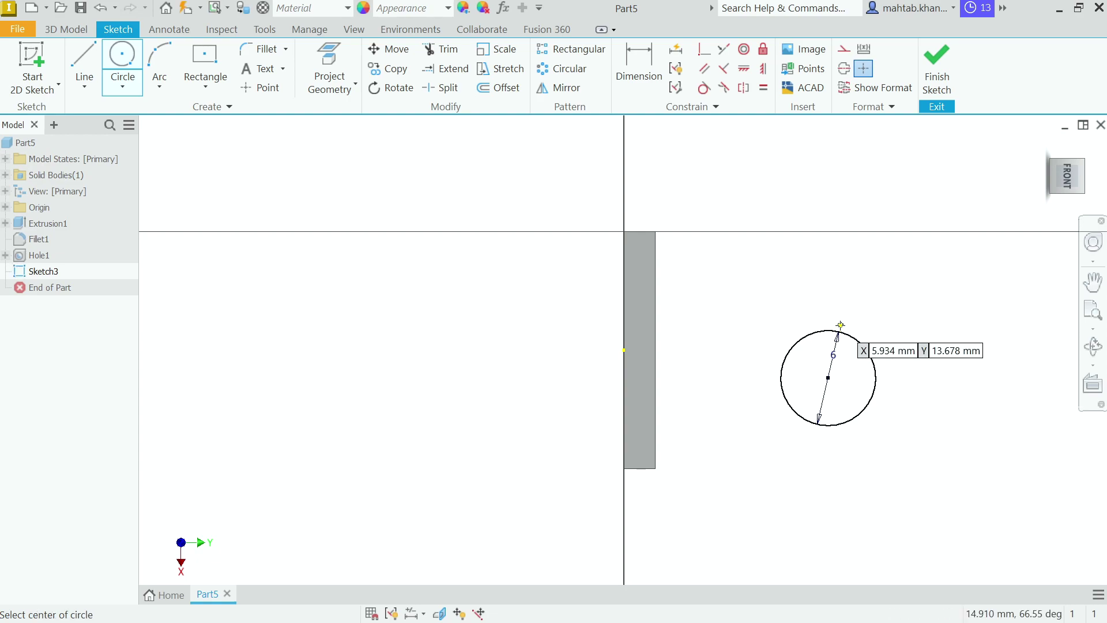
pyautogui.rightClick(900, 286)
pyautogui.click(952, 288)
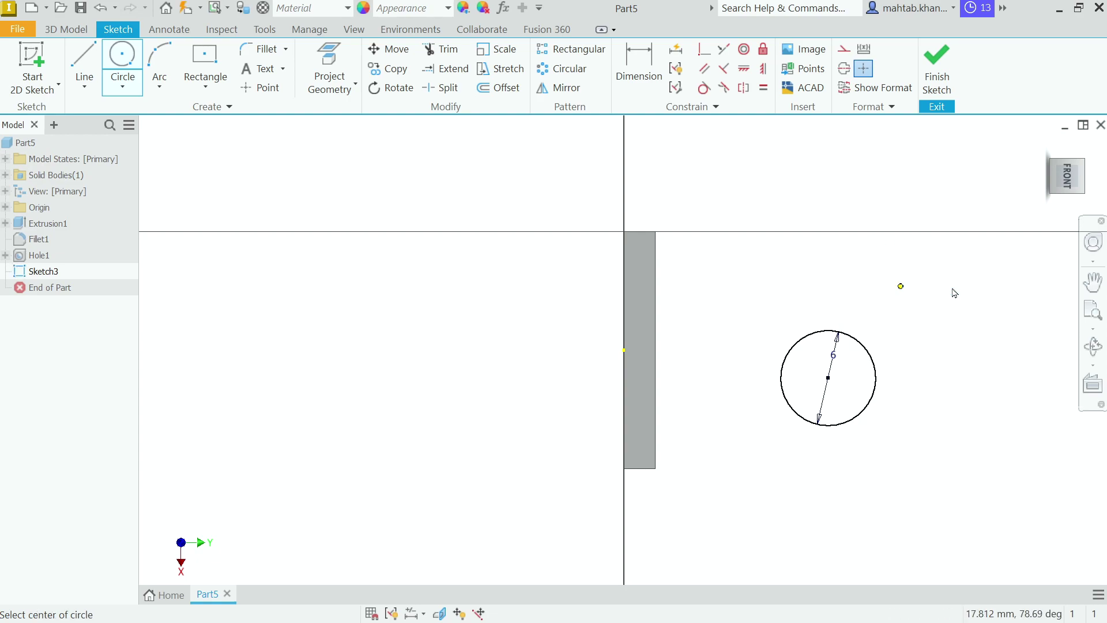
# Draw two lines from the upper corners of the plate's end face to the circle, each ending tangent to it
pyautogui.click(78, 62)
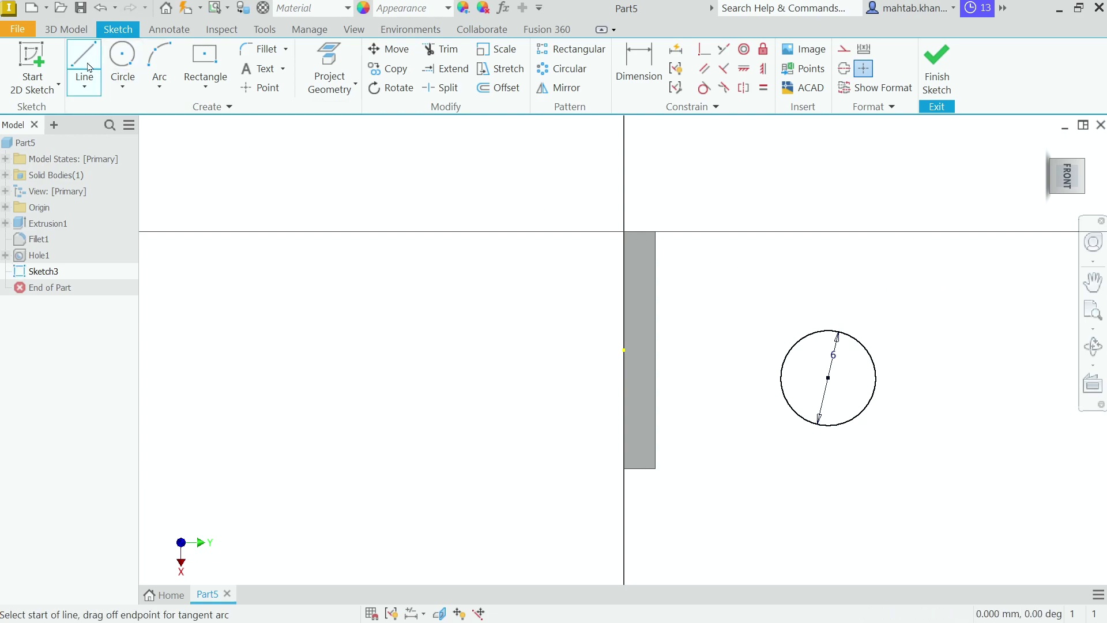
pyautogui.click(655, 262)
pyautogui.click(655, 231)
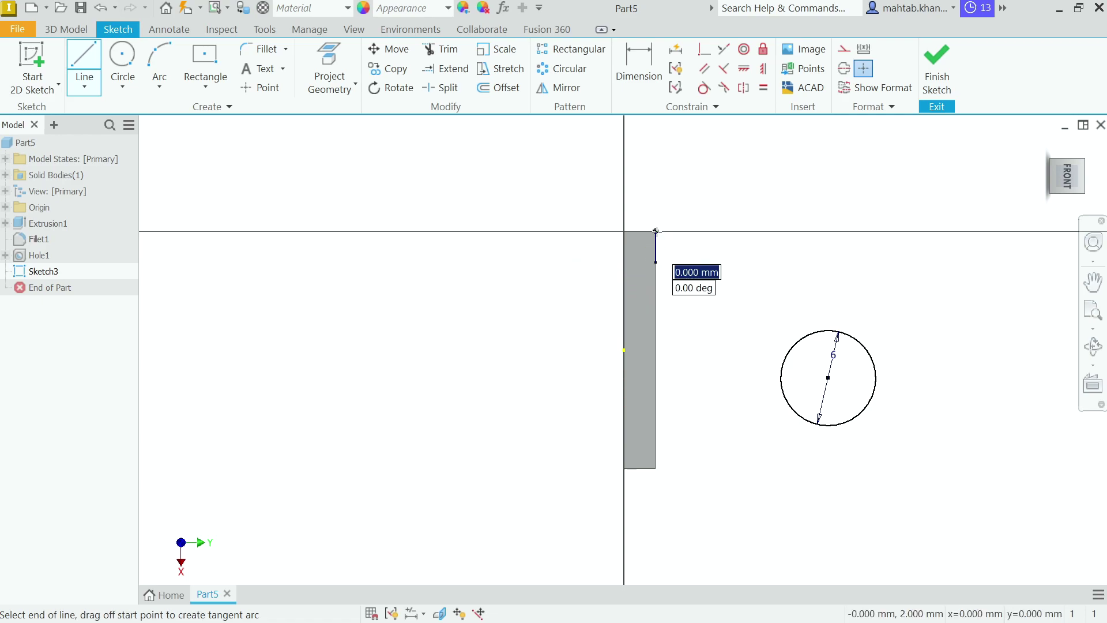
pyautogui.doubleClick(852, 333)
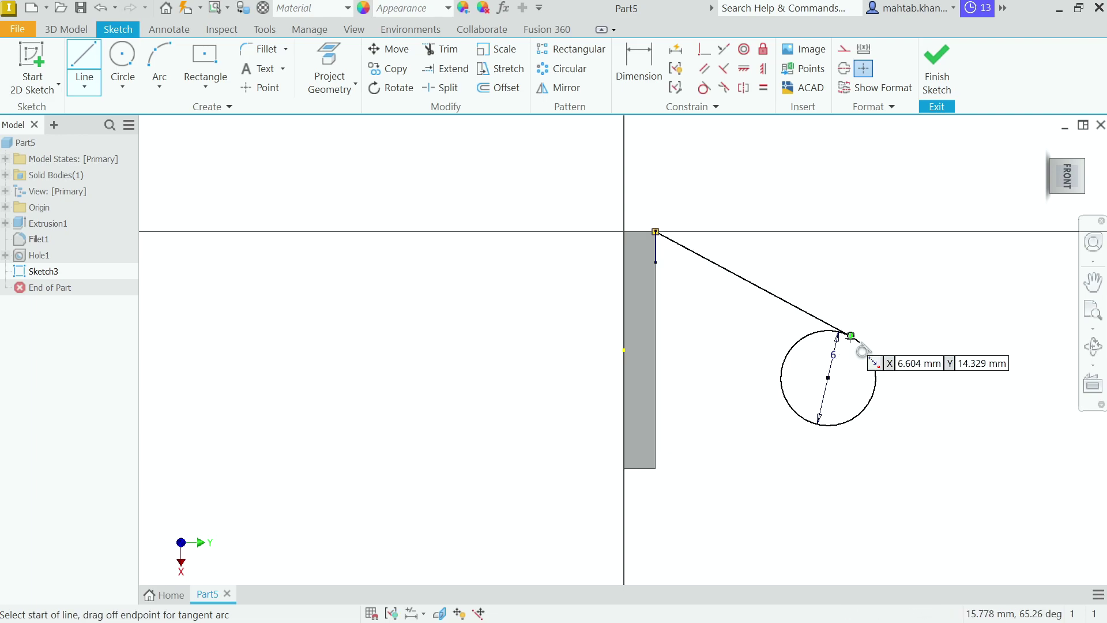
pyautogui.click(654, 468)
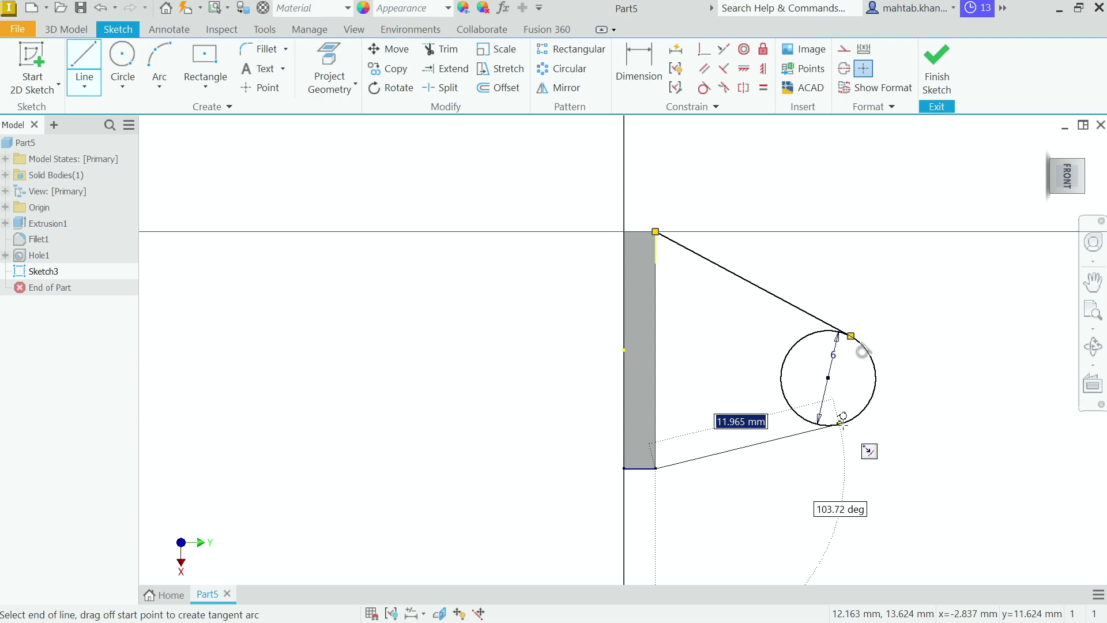
pyautogui.doubleClick(841, 423)
pyautogui.rightClick(884, 343)
pyautogui.click(916, 339)
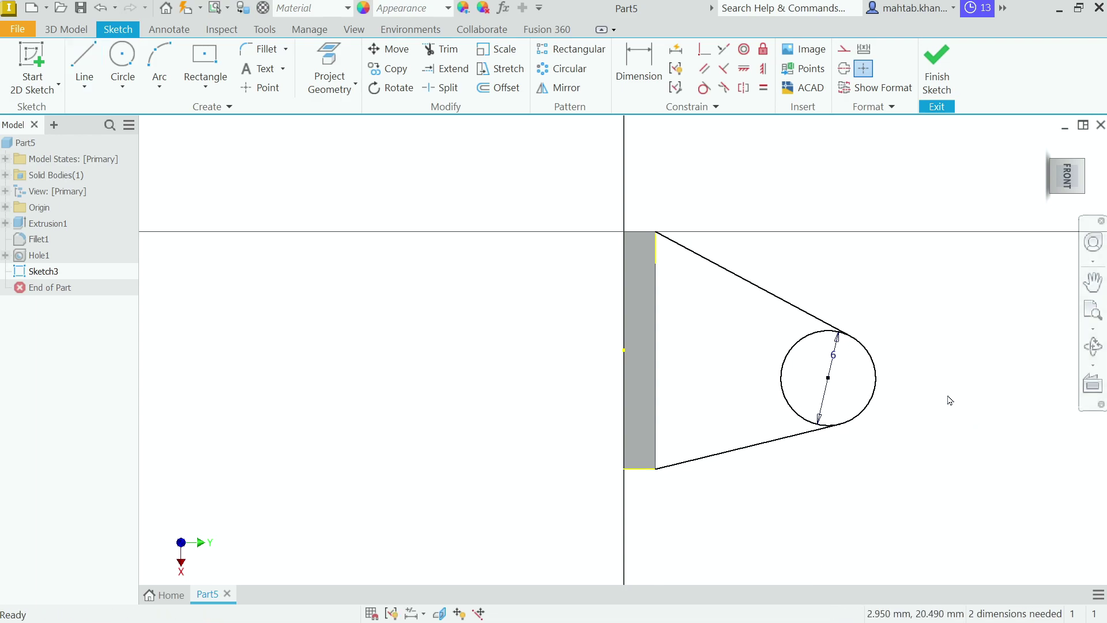
# Align the circle's centre with the midpoint of the plate's bottom edge using a vertical constraint
pyautogui.click(763, 68)
pyautogui.click(623, 351)
pyautogui.click(828, 378)
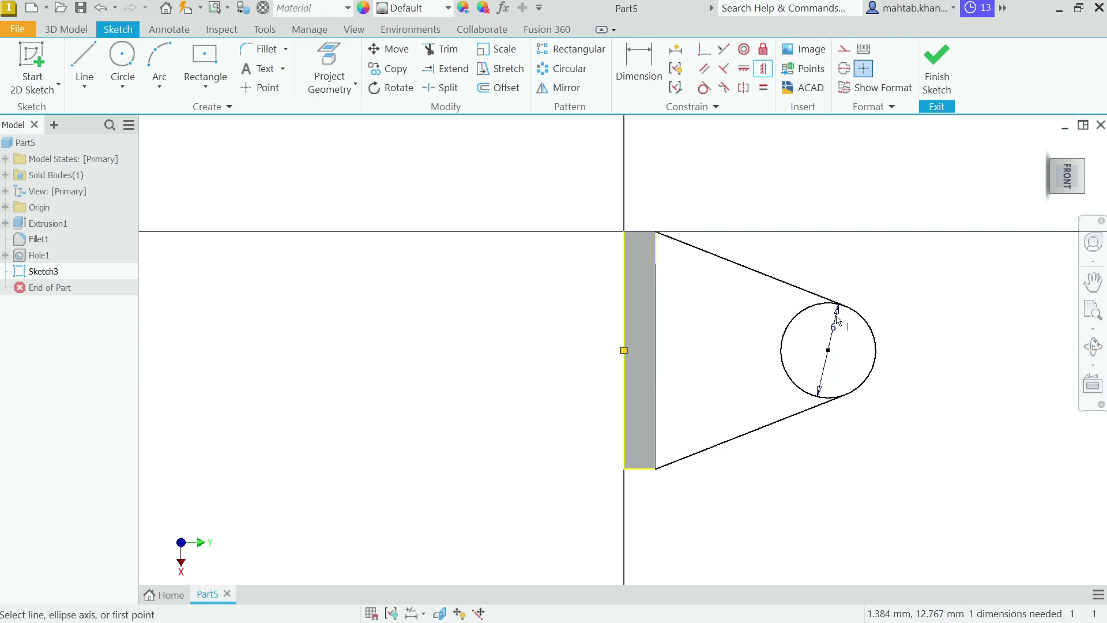
# Dimension the circle's centre 12 mm from the plate's bottom edge and finish the sketch
pyautogui.click(649, 76)
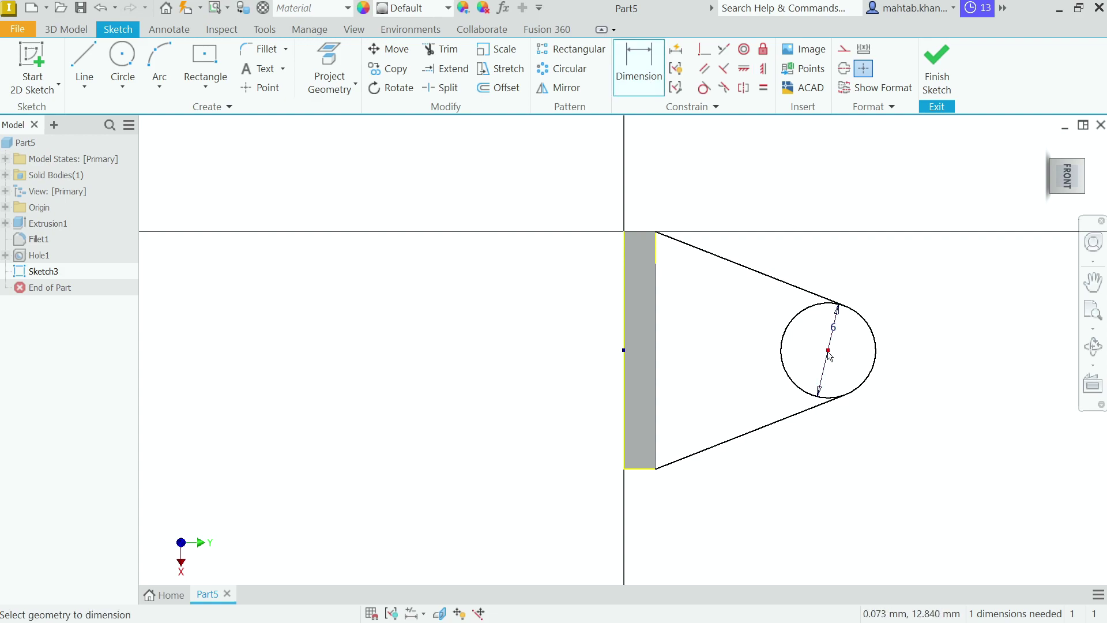
pyautogui.click(624, 360)
pyautogui.click(828, 350)
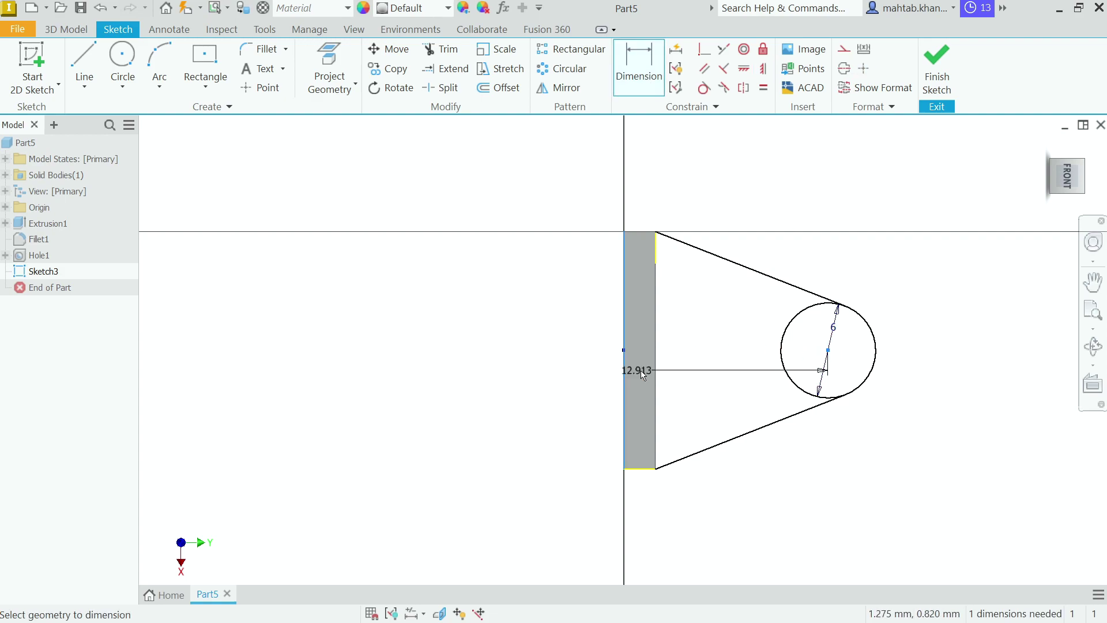
pyautogui.click(706, 185)
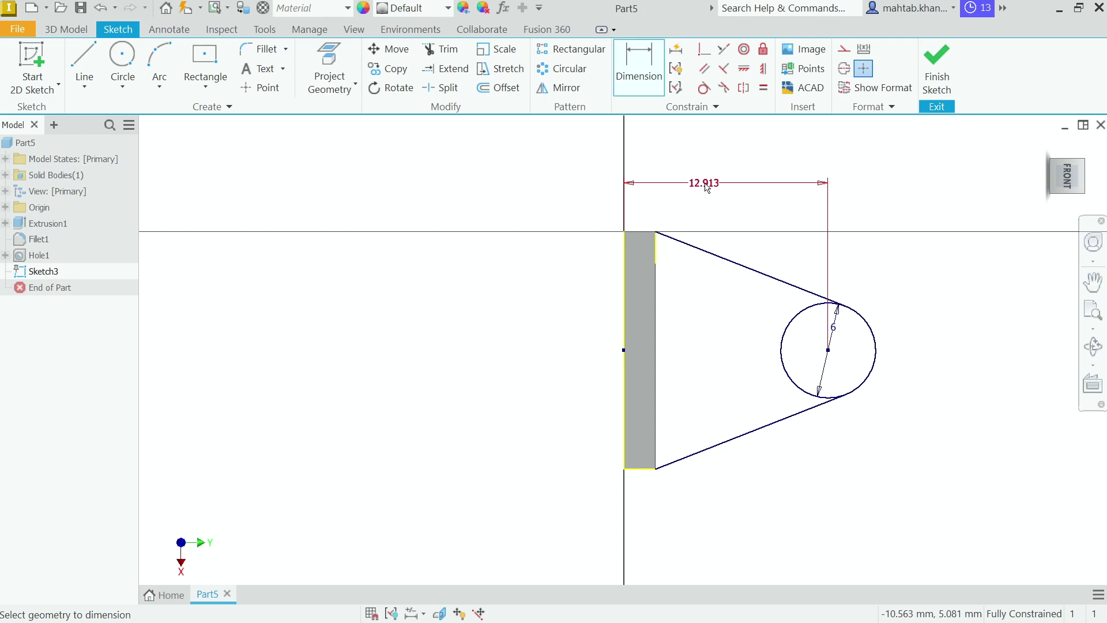
pyautogui.click(706, 186)
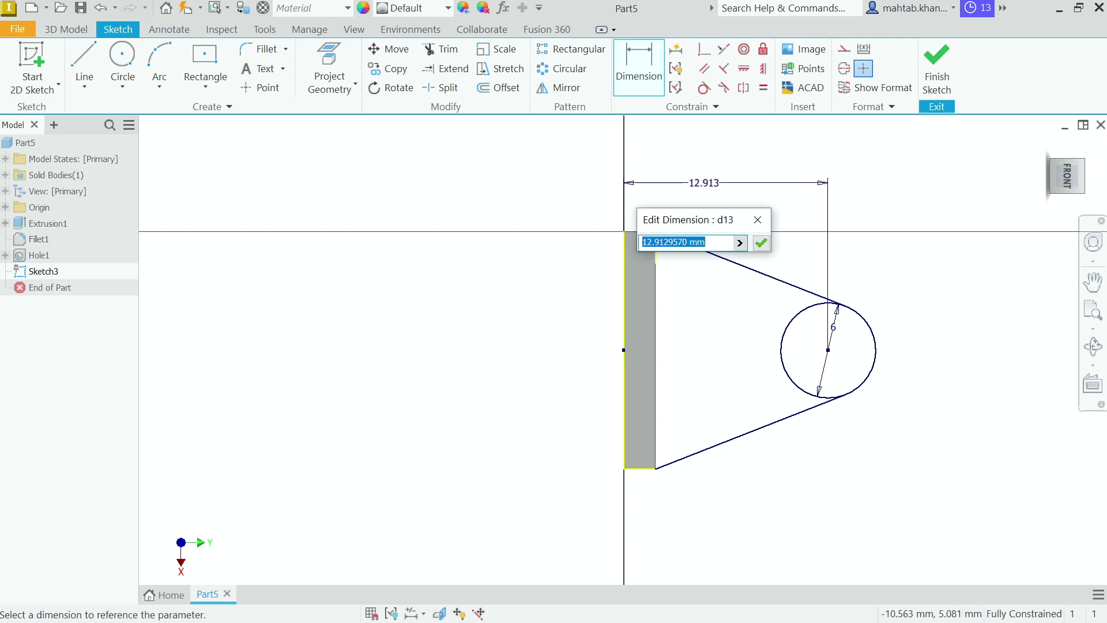
pyautogui.write('12')
pyautogui.click(767, 247)
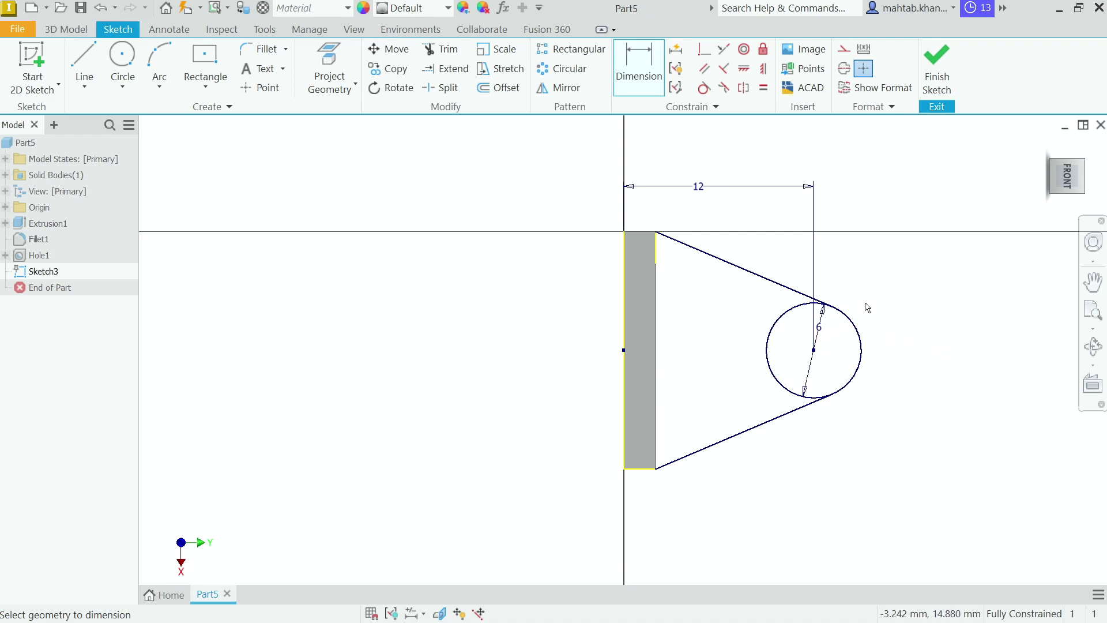
pyautogui.click(928, 85)
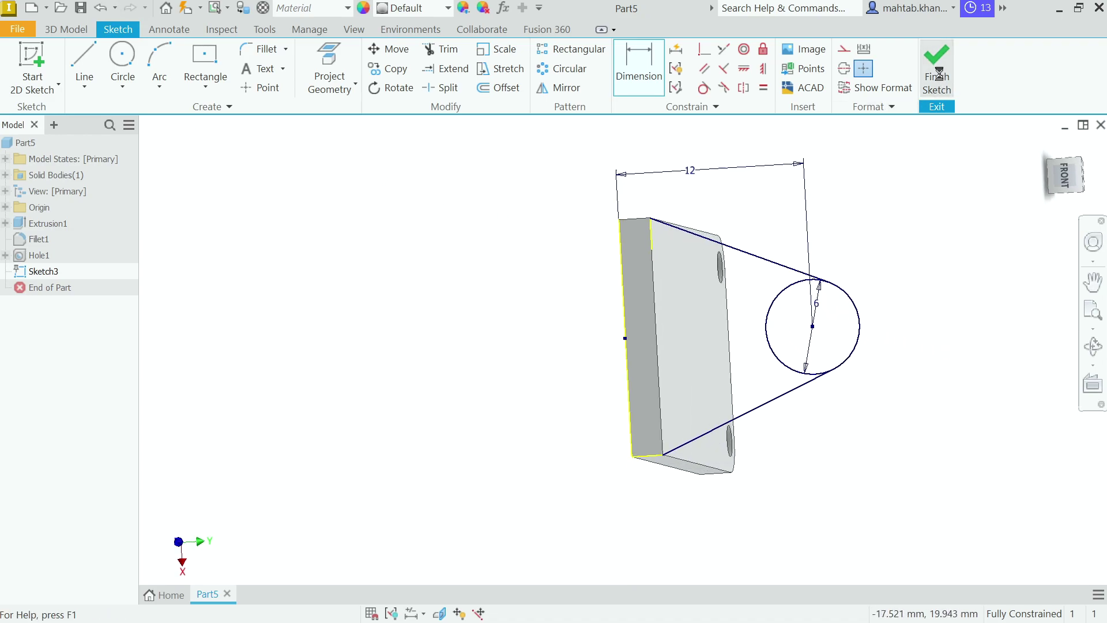
# Reopen the circle sketch, close the profile with a line along the plate's top edge between the tangent lines, and finish the sketch
pyautogui.click(86, 74)
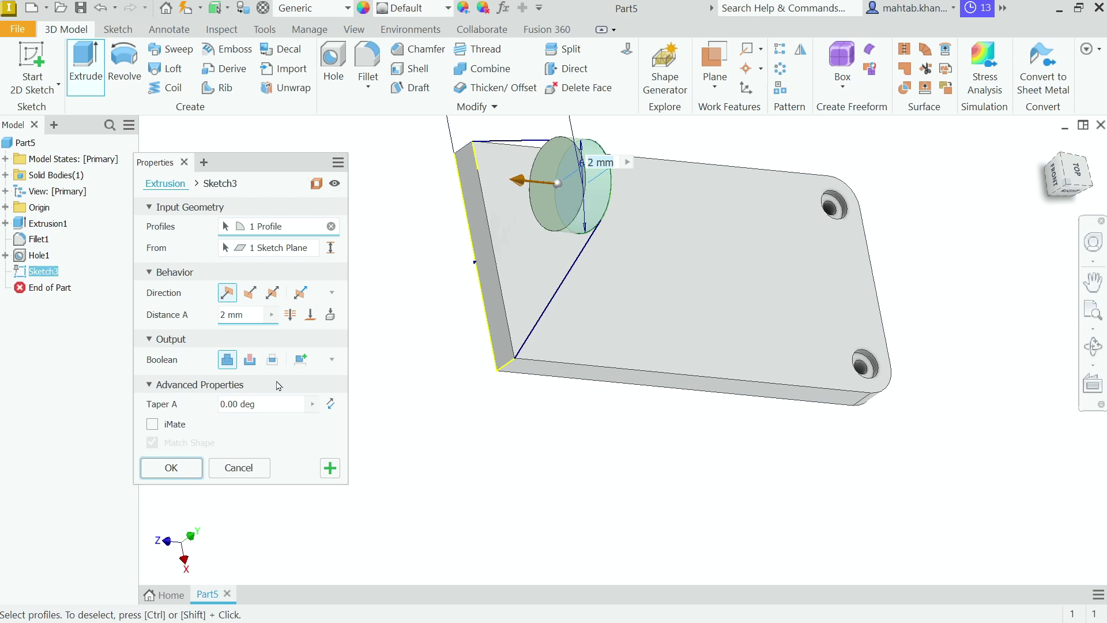
pyautogui.click(252, 468)
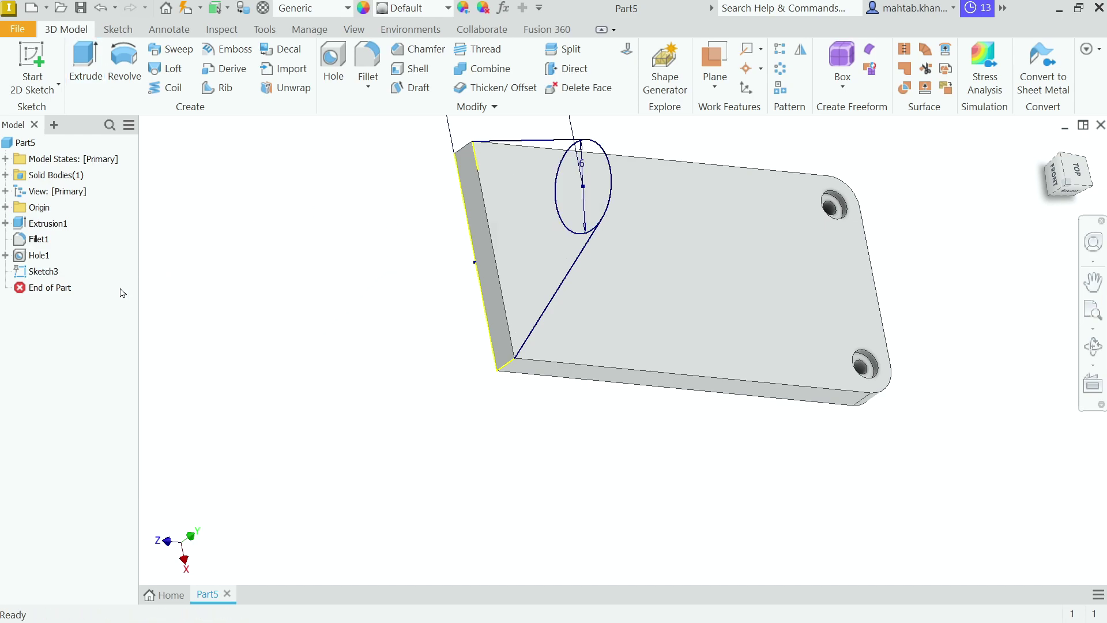
pyautogui.click(40, 271)
pyautogui.rightClick(37, 271)
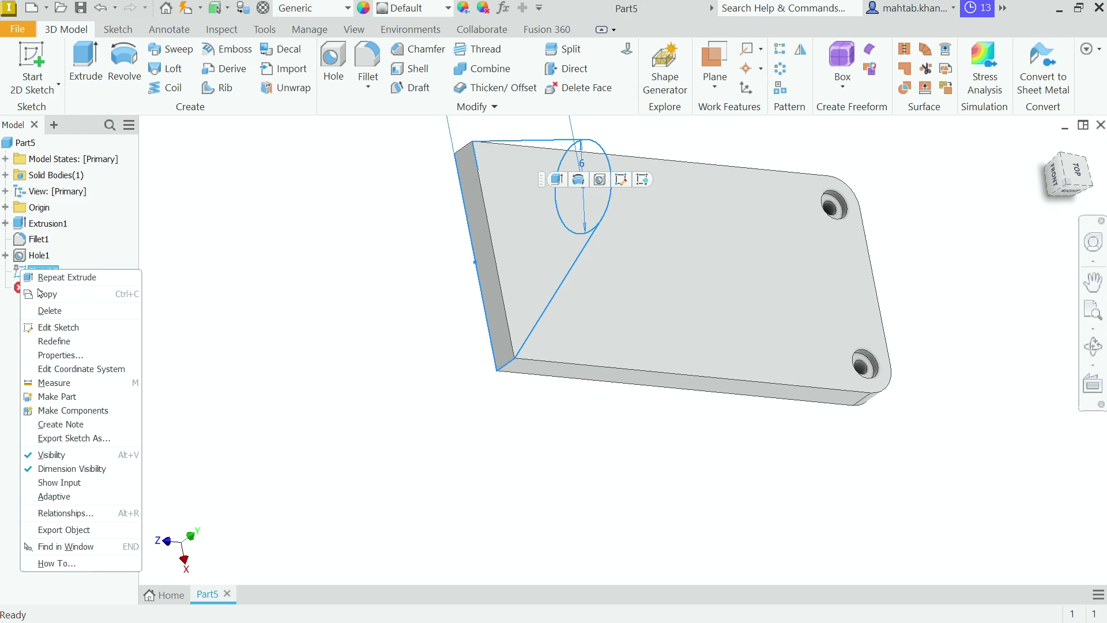
pyautogui.click(58, 327)
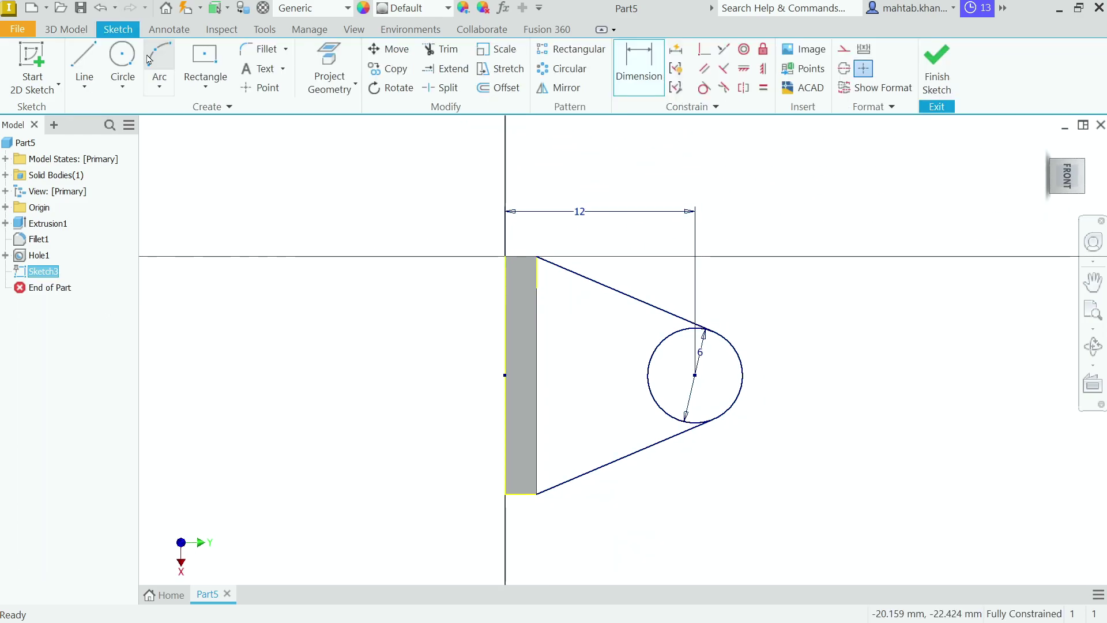
pyautogui.click(84, 64)
pyautogui.click(536, 258)
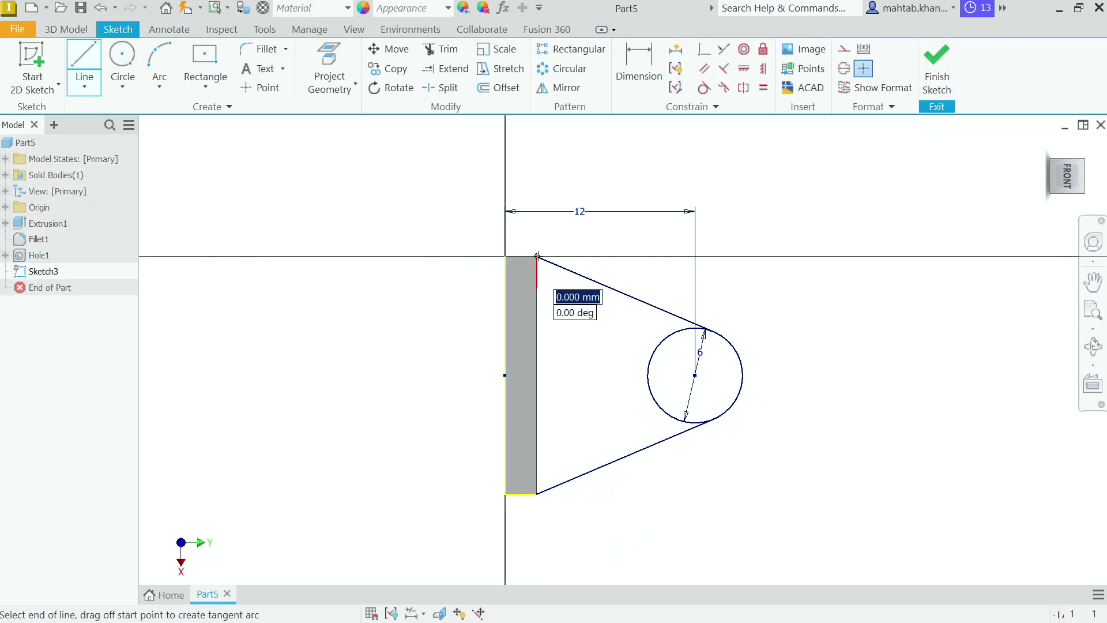
pyautogui.doubleClick(536, 493)
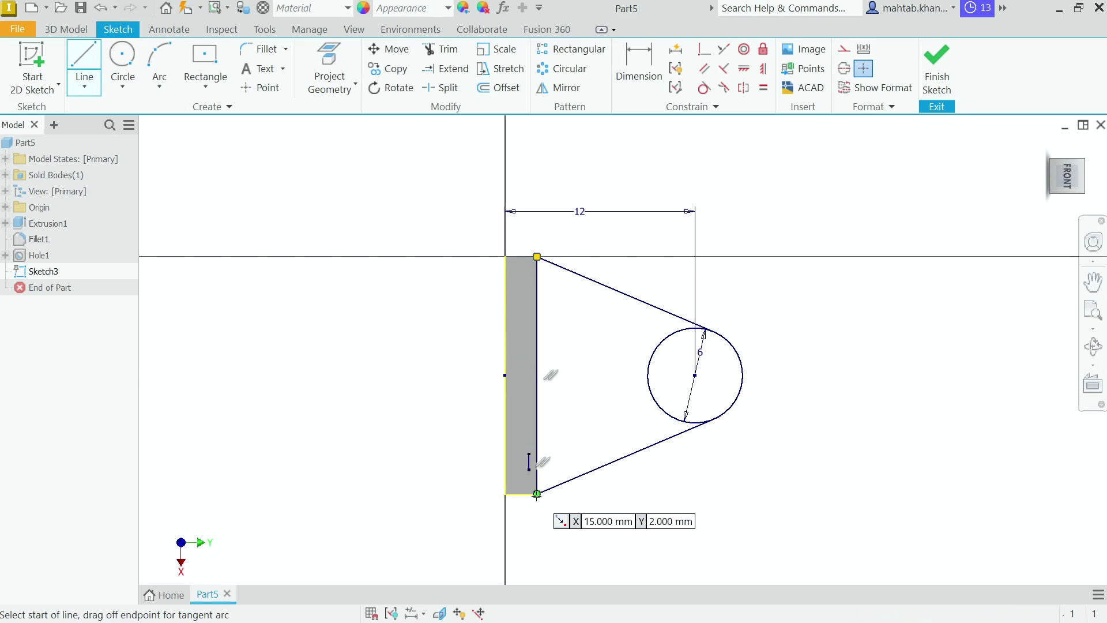
pyautogui.press('Escape')
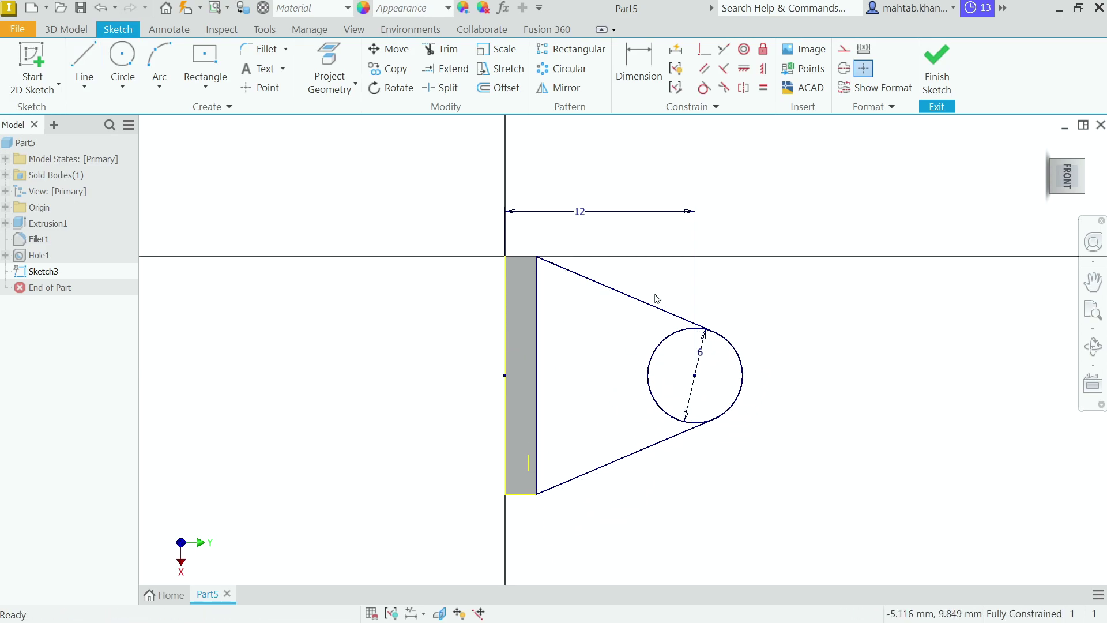
pyautogui.click(936, 64)
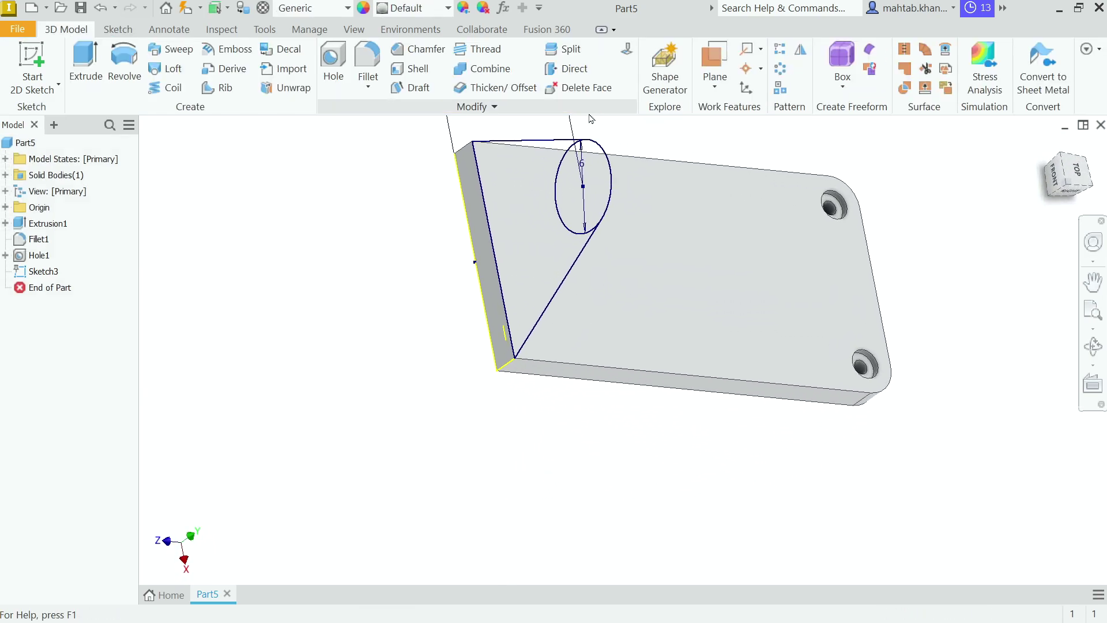
# Extrude the tapered upright profile 3 mm inward over the plate, joining it to the base
pyautogui.scroll(3, 628, 141)
pyautogui.scroll(-5, 628, 141)
pyautogui.scroll(6, 631, 150)
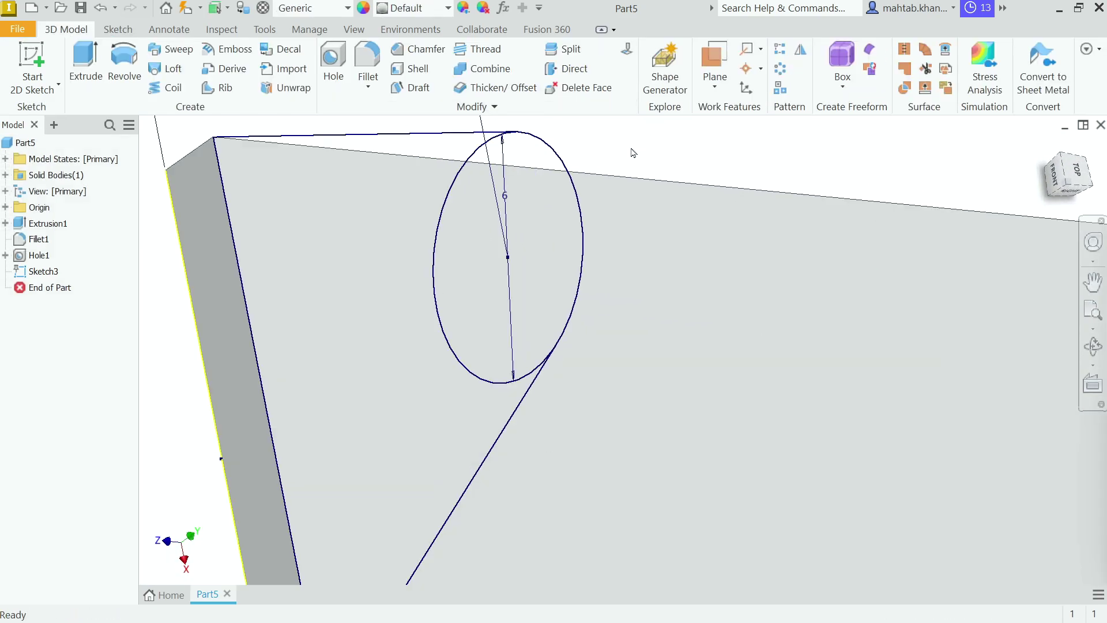
pyautogui.scroll(-5, 631, 151)
pyautogui.click(86, 83)
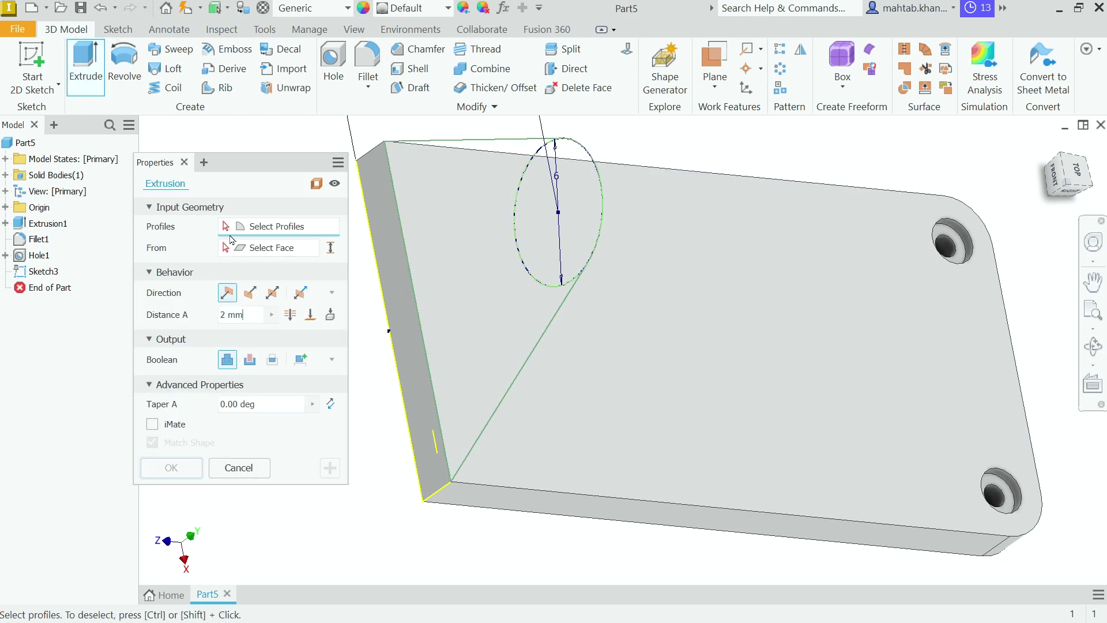
pyautogui.click(489, 228)
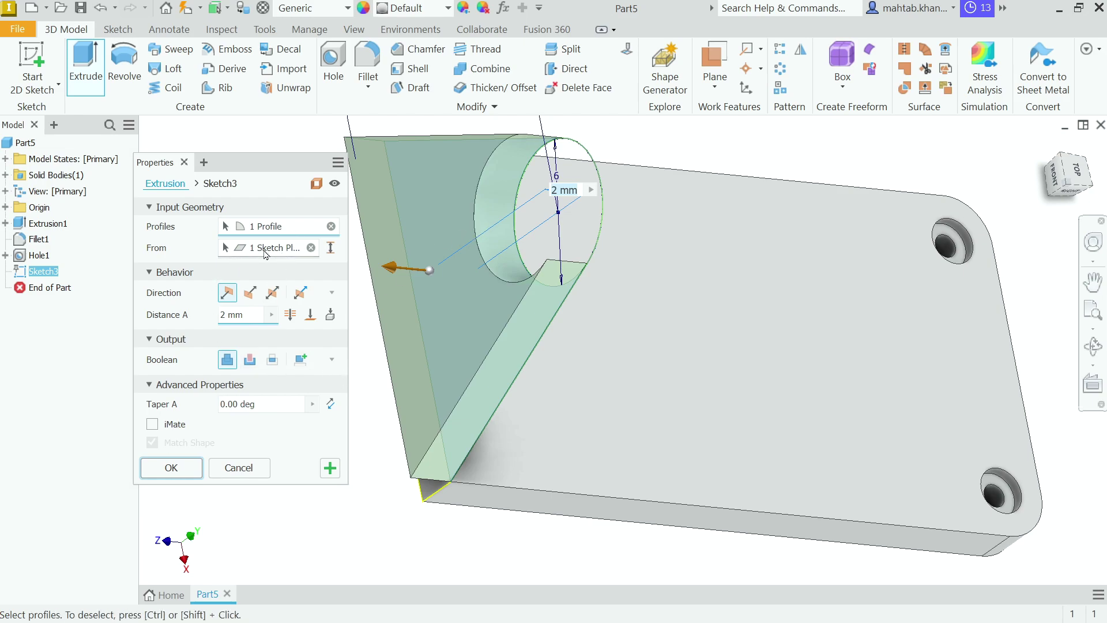
pyautogui.click(239, 314)
pyautogui.write('3')
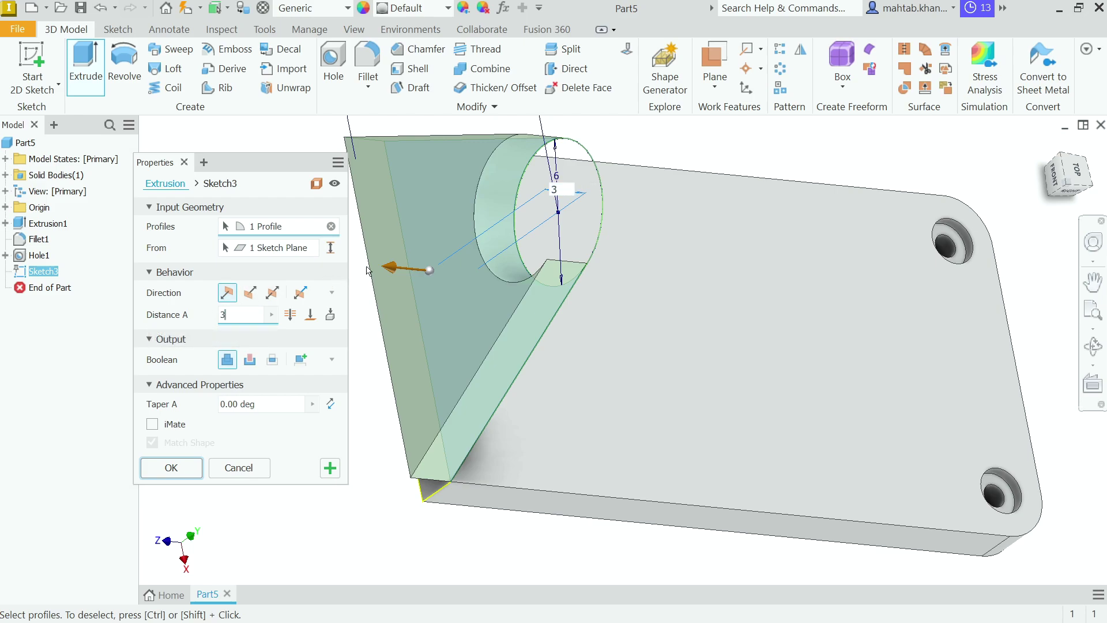
pyautogui.click(252, 297)
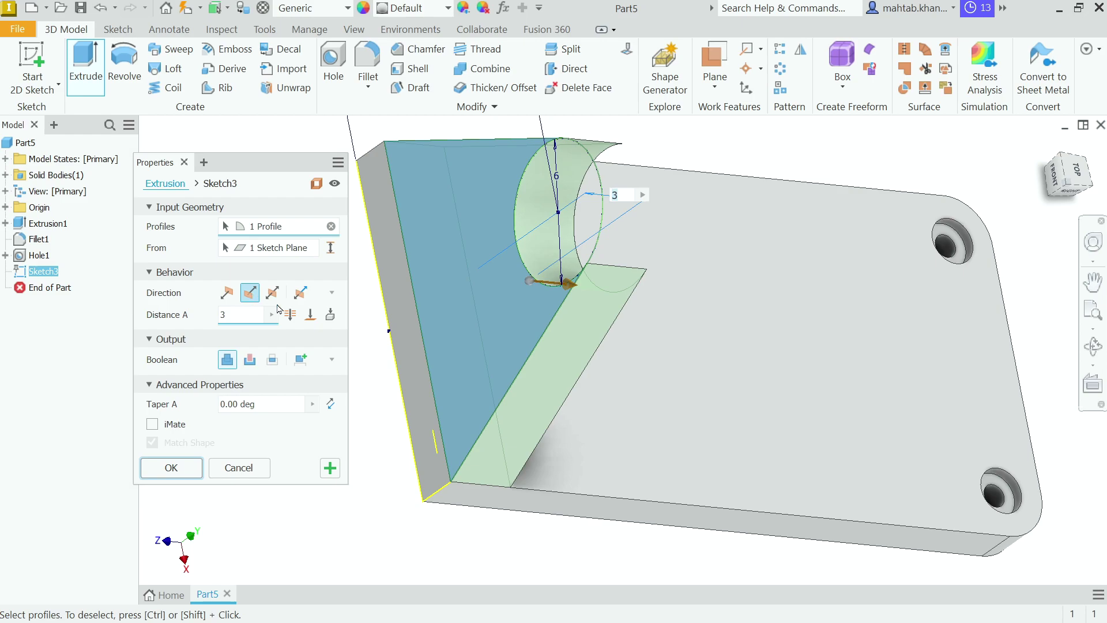
pyautogui.scroll(2, 748, 459)
pyautogui.moveTo(714, 533)
pyautogui.keyDown('shift'); pyautogui.mouseDown(button='middle')
pyautogui.moveTo(815, 519)
pyautogui.moveTo(729, 517)
pyautogui.mouseUp(button='middle'); pyautogui.keyUp('shift')
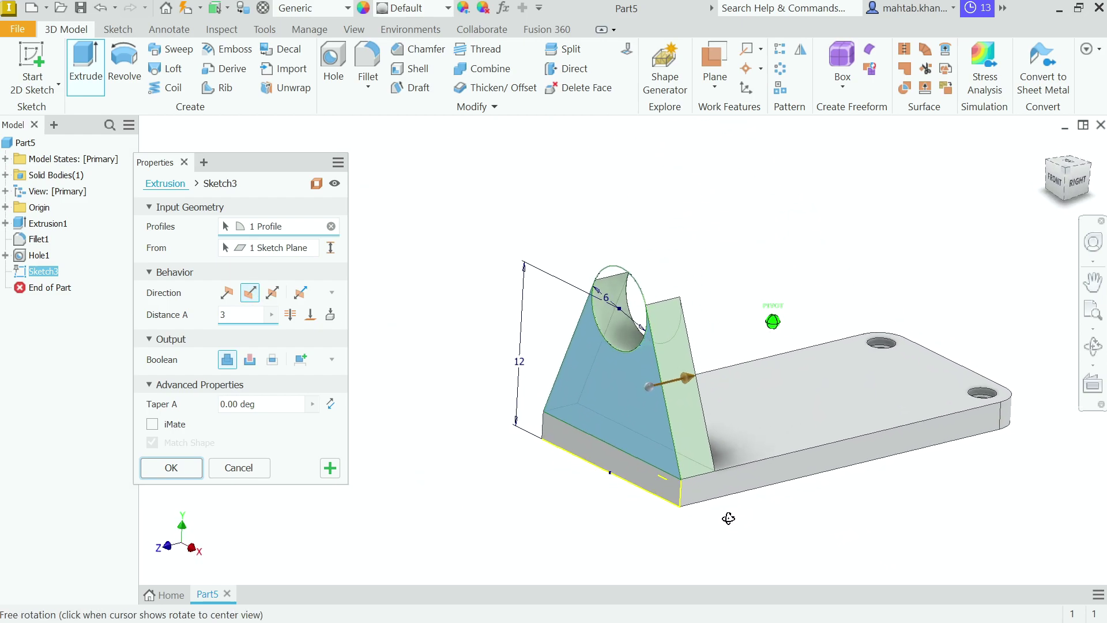
pyautogui.scroll(-3, 665, 455)
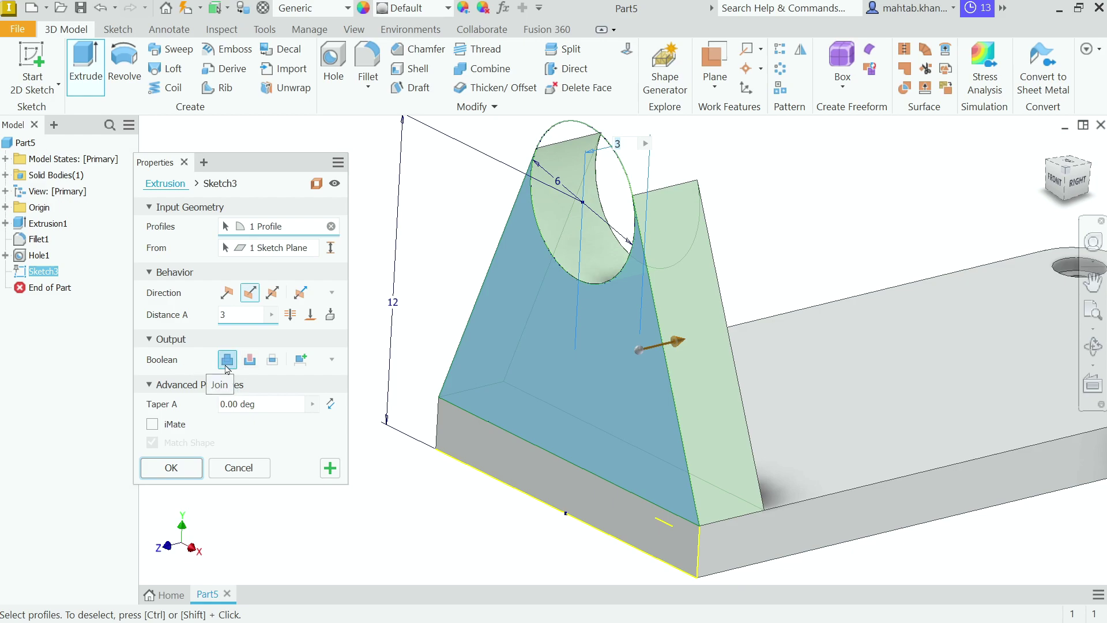
pyautogui.click(182, 468)
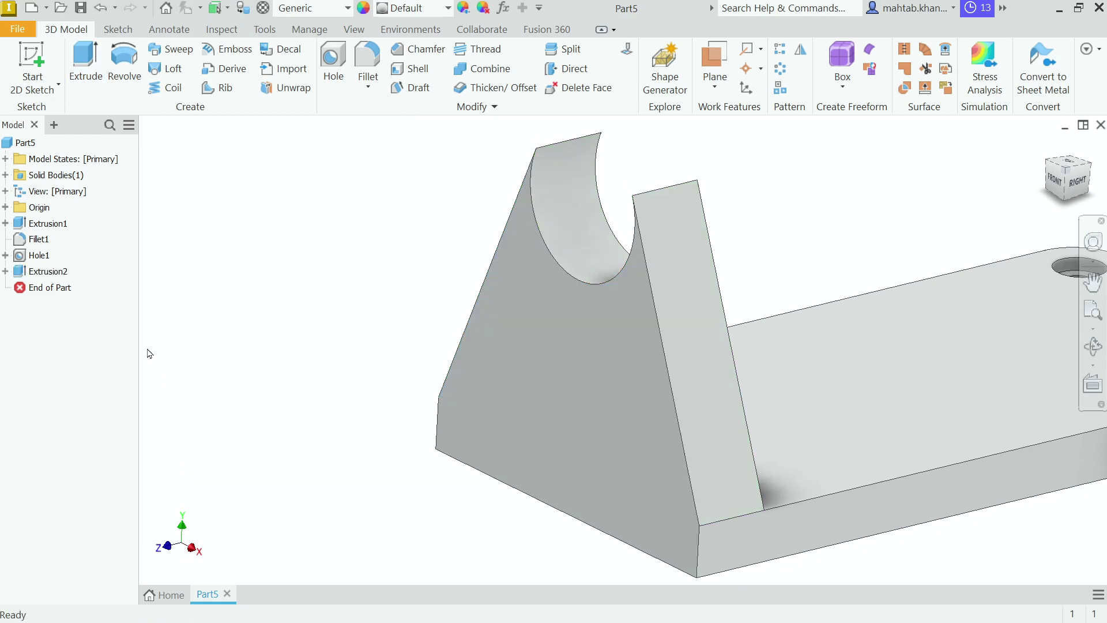
# Make the upright's consumed profile sketch visible again
pyautogui.click(5, 271)
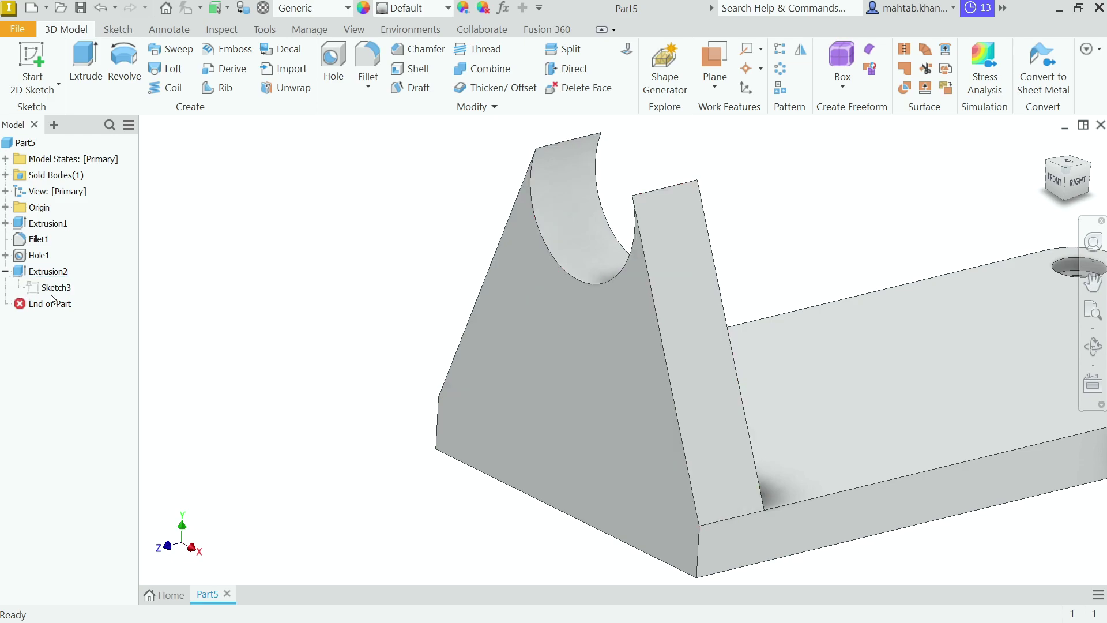
pyautogui.rightClick(55, 289)
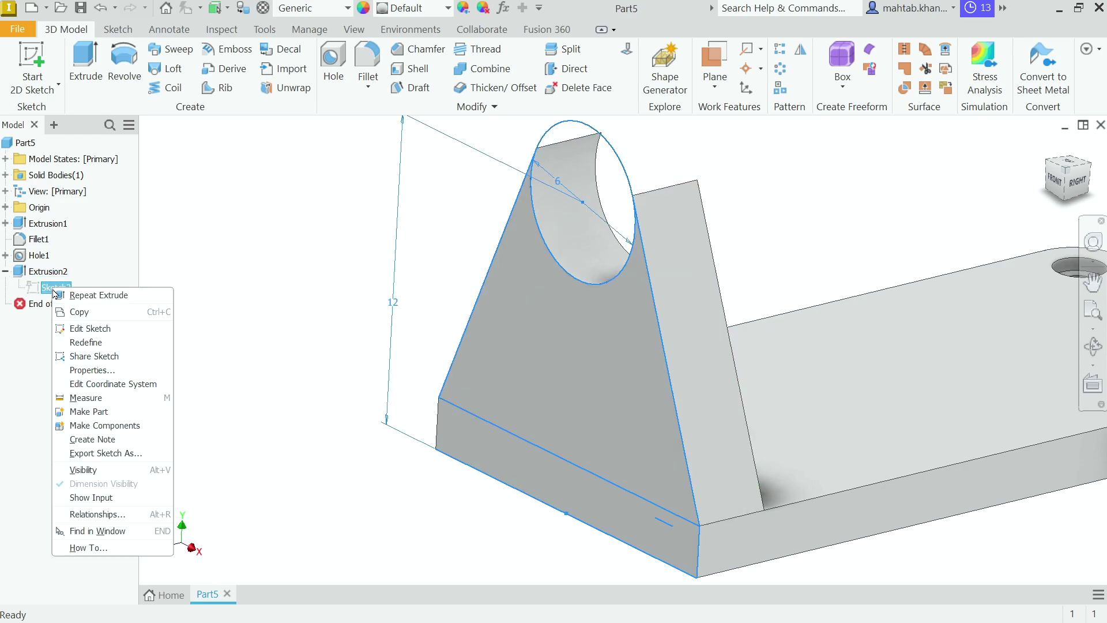
pyautogui.click(84, 473)
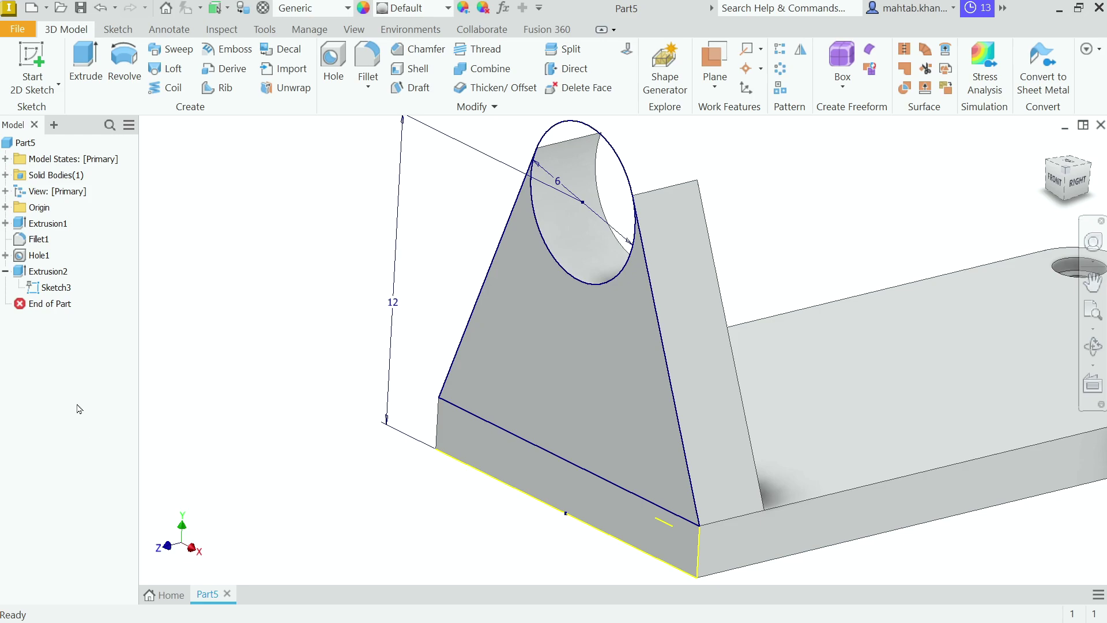
# Extrude the 6 mm circle asymmetrically, 2 mm outward and 6 mm over the plate, joined to the upright as a round boss
pyautogui.click(94, 74)
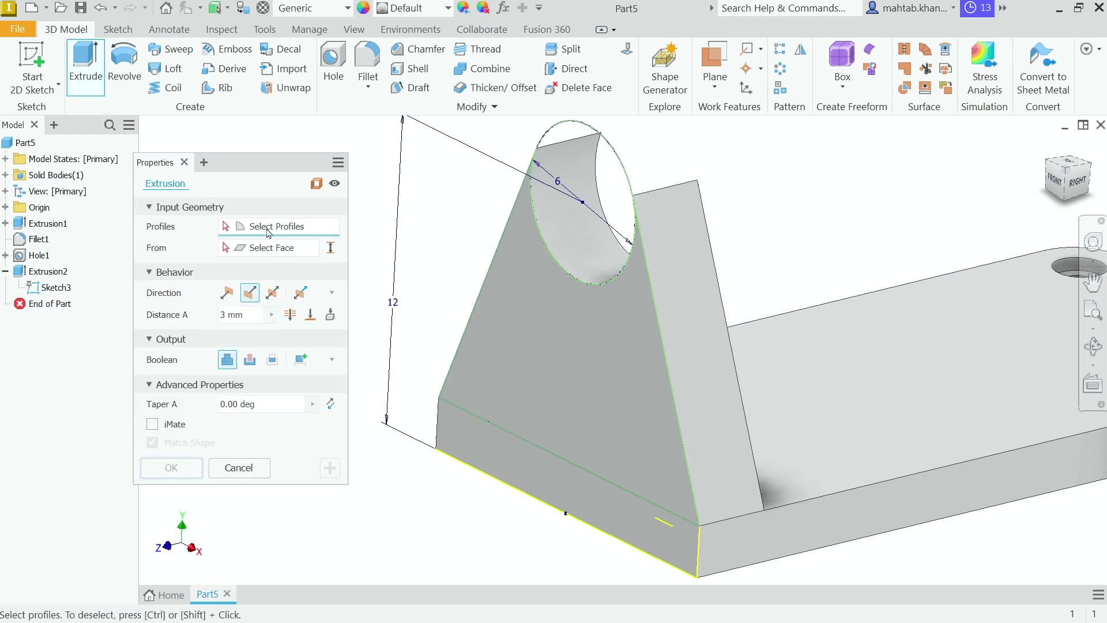
pyautogui.click(613, 192)
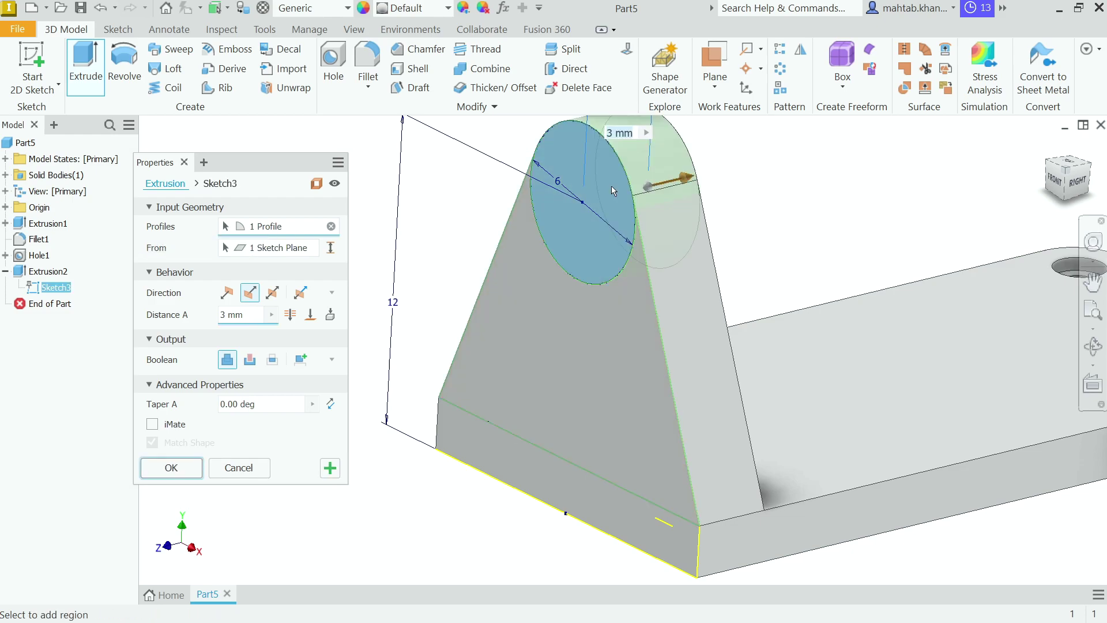
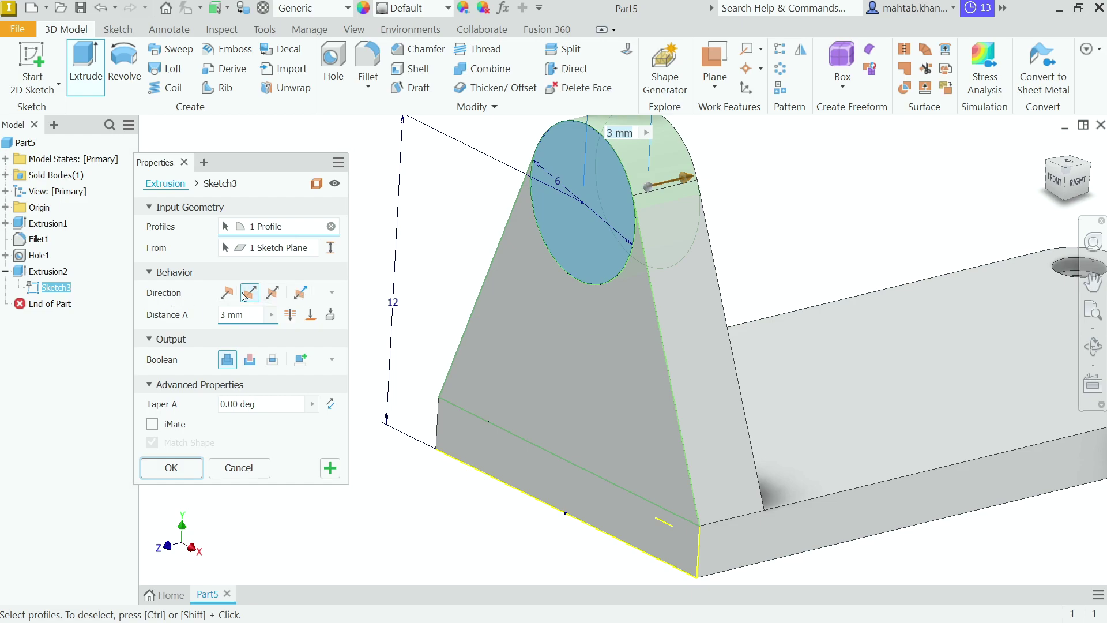
pyautogui.click(302, 293)
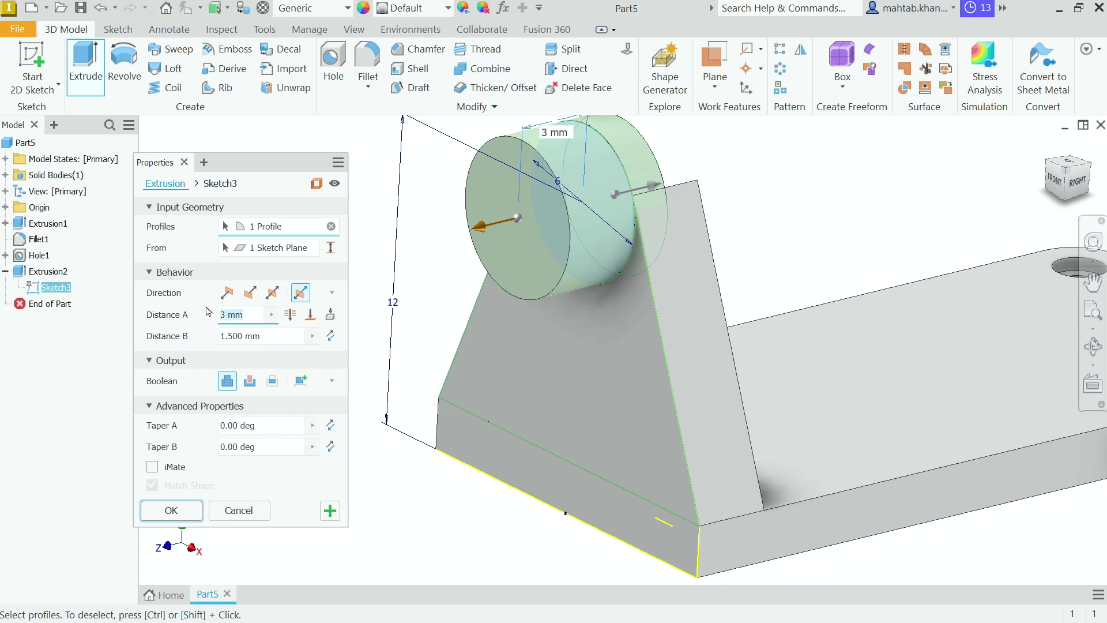
pyautogui.write('2')
pyautogui.click(266, 337)
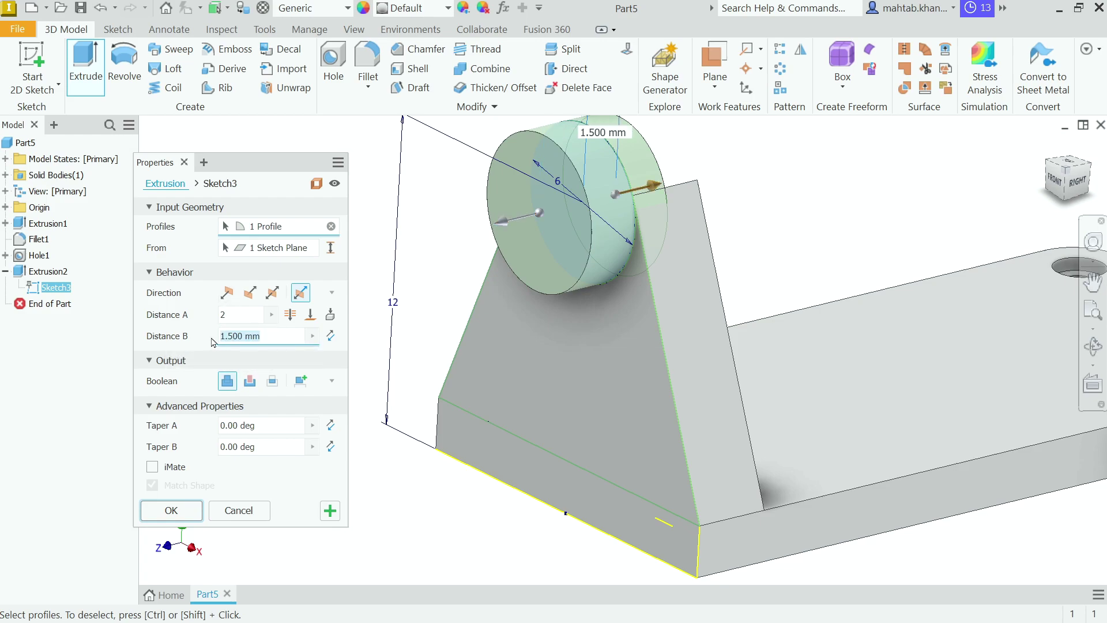
pyautogui.write('6')
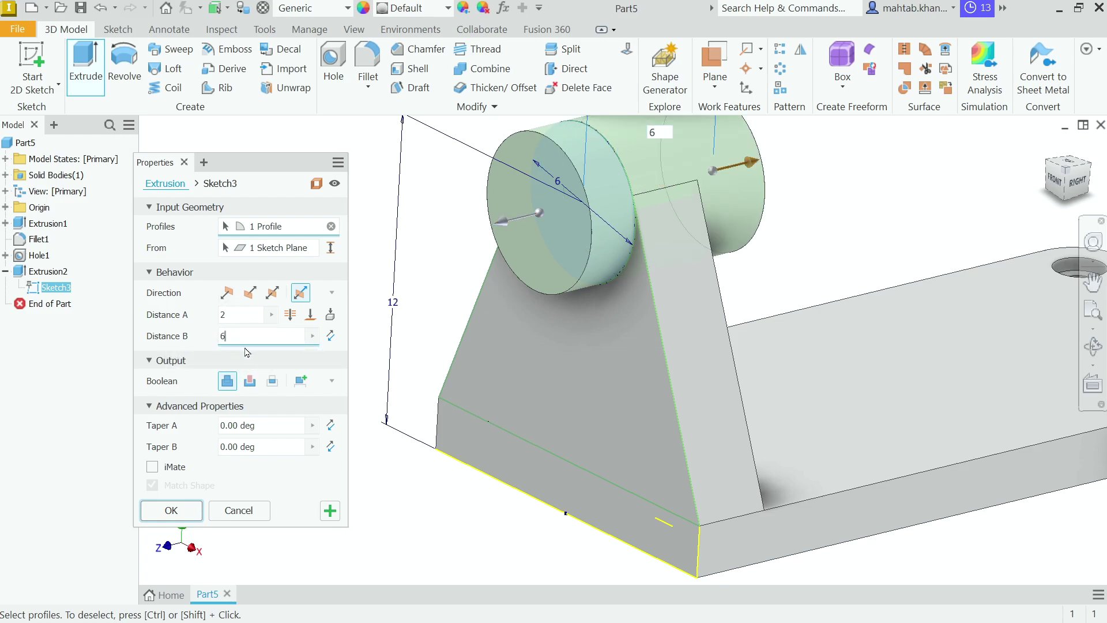
pyautogui.moveTo(830, 245); pyautogui.dragTo(786, 297, button='middle')
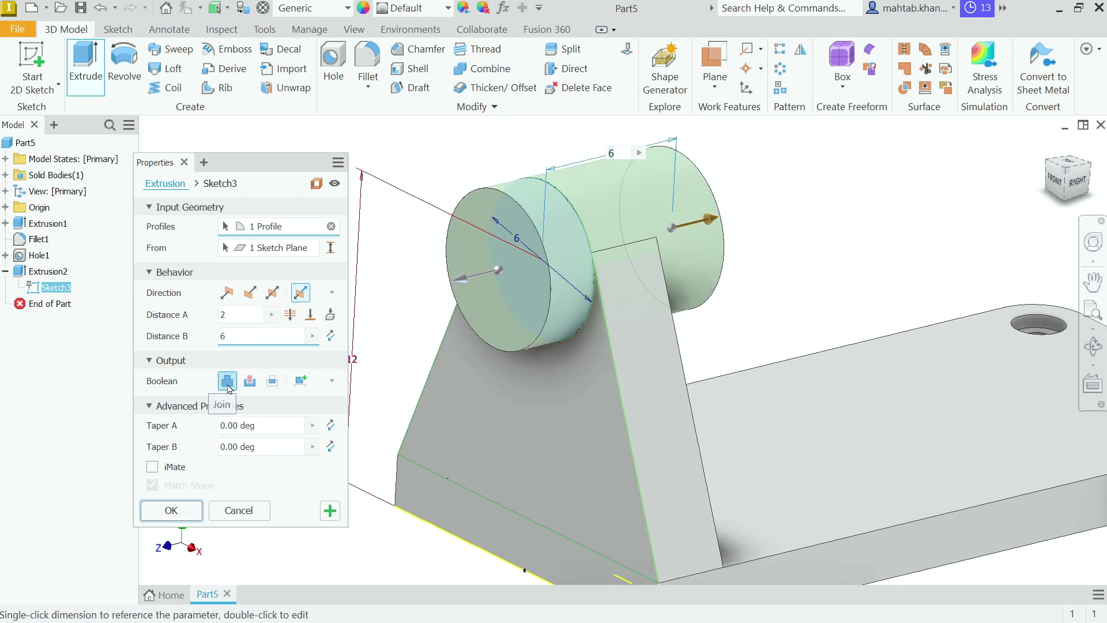
pyautogui.click(171, 510)
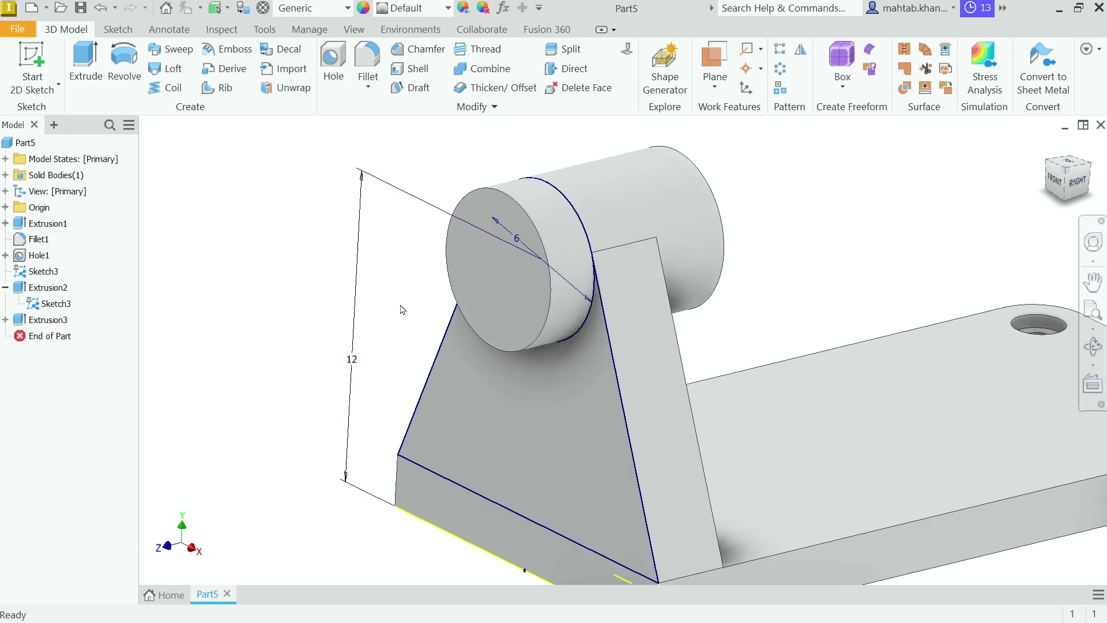
# Hide the shared profile sketch of the upright and boss
pyautogui.rightClick(52, 302)
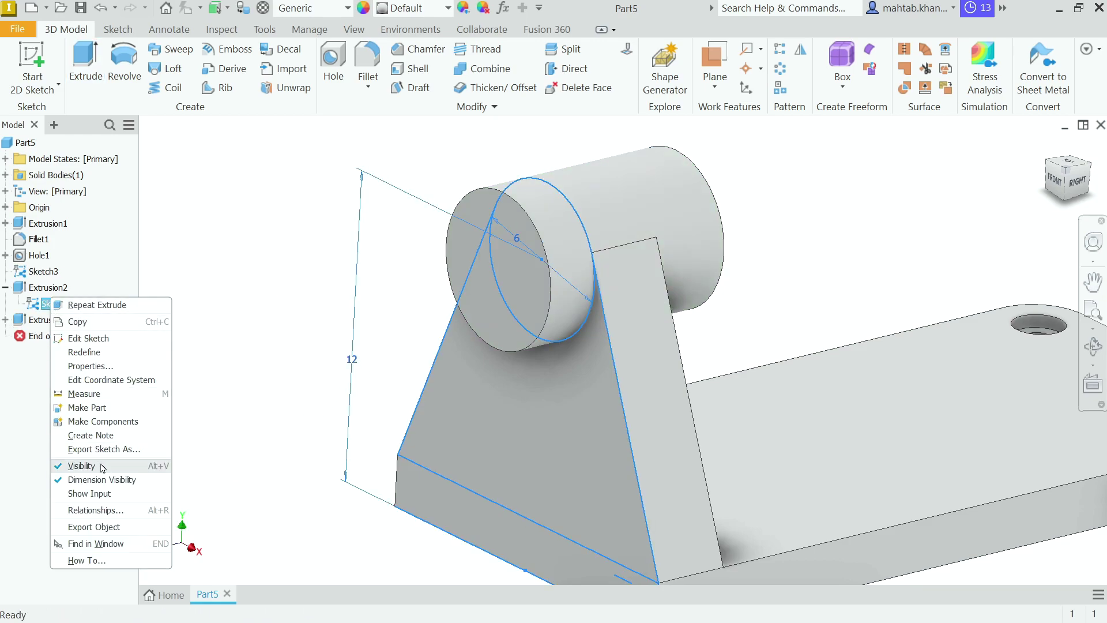
pyautogui.click(81, 465)
pyautogui.scroll(-3, 409, 332)
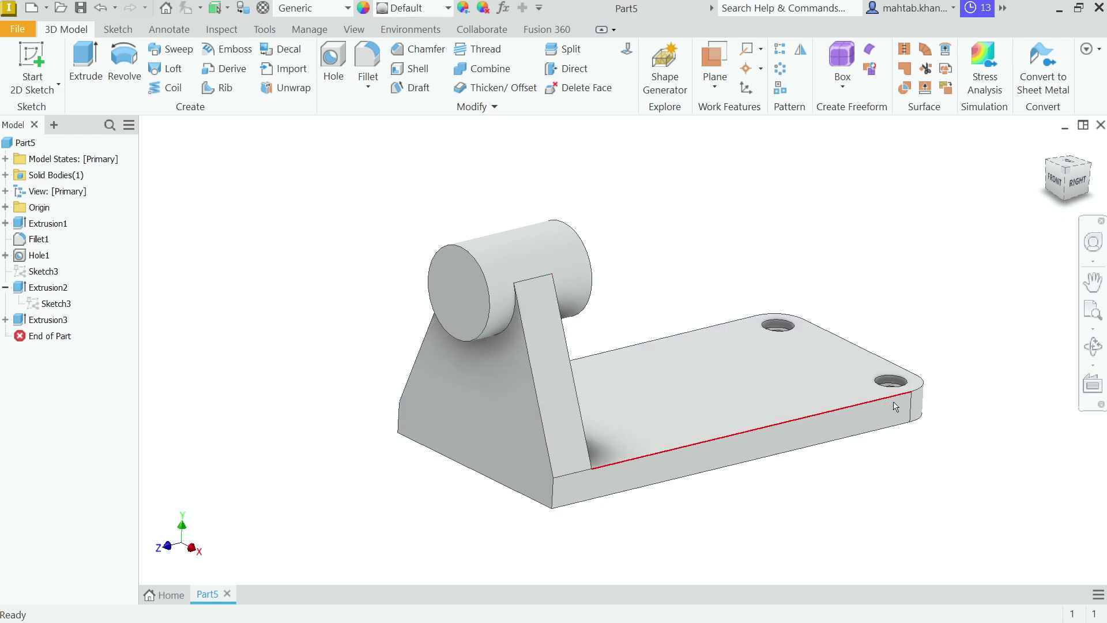
# Consult the Exercise 19.0 drawing in Photos, return to Inventor, and create a work plane offset -15 mm from the plate's end face beside the counterbored holes
pyautogui.hotkey('alt', 'Tab')
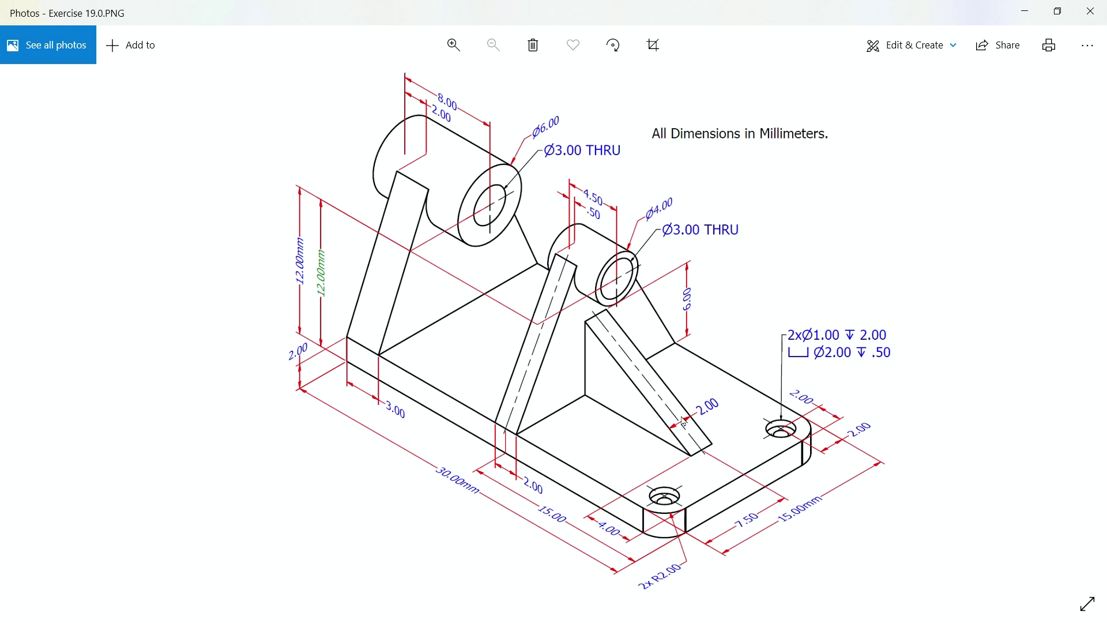
pyautogui.click(1024, 11)
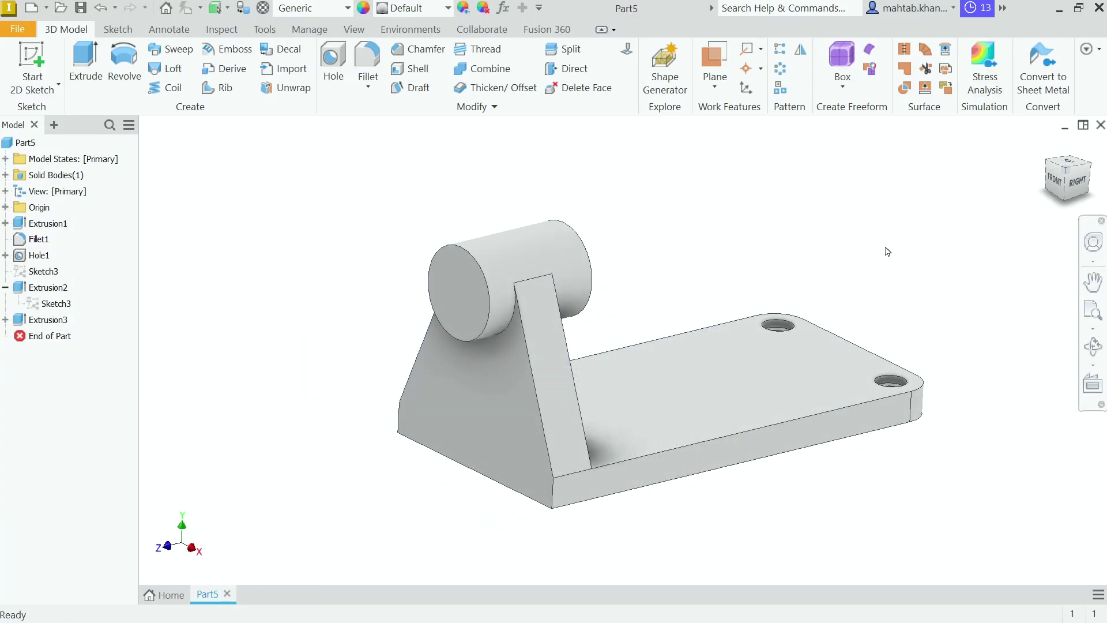
pyautogui.moveTo(880, 255)
pyautogui.keyDown('shift'); pyautogui.mouseDown(button='middle')
pyautogui.moveTo(788, 250)
pyautogui.moveTo(741, 300)
pyautogui.moveTo(780, 264)
pyautogui.moveTo(781, 285)
pyautogui.moveTo(773, 274)
pyautogui.mouseUp(button='middle'); pyautogui.keyUp('shift')
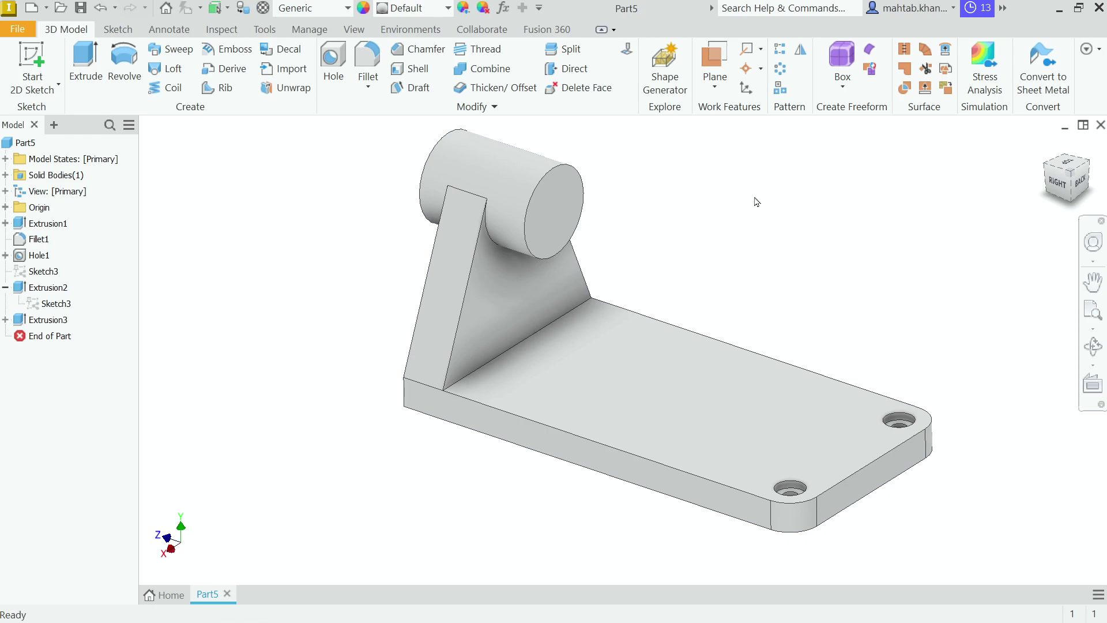
pyautogui.click(715, 87)
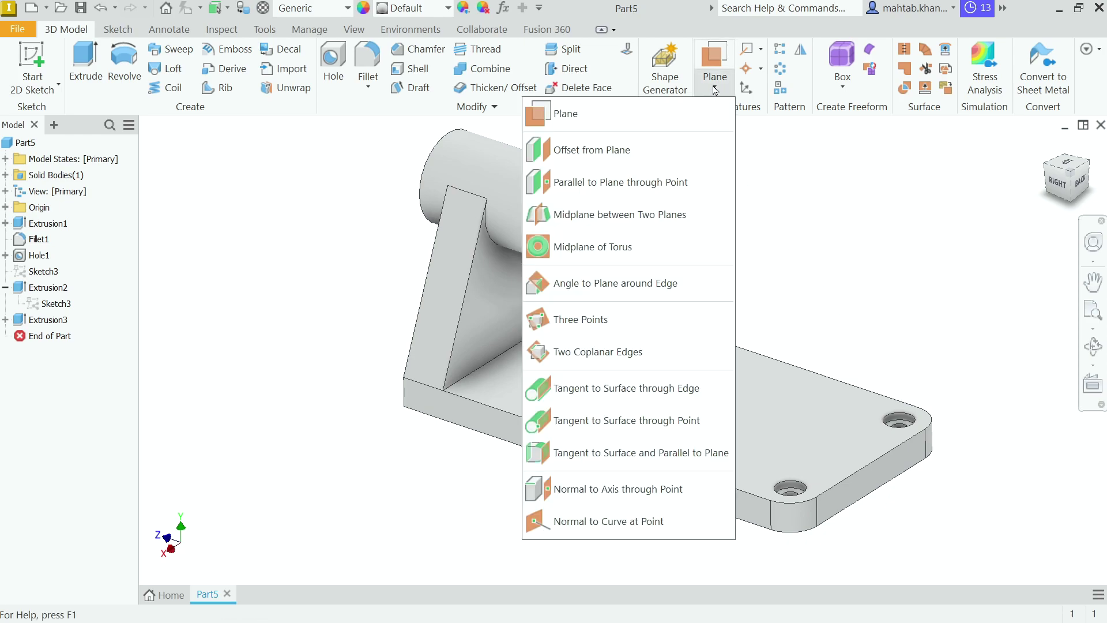
pyautogui.click(592, 151)
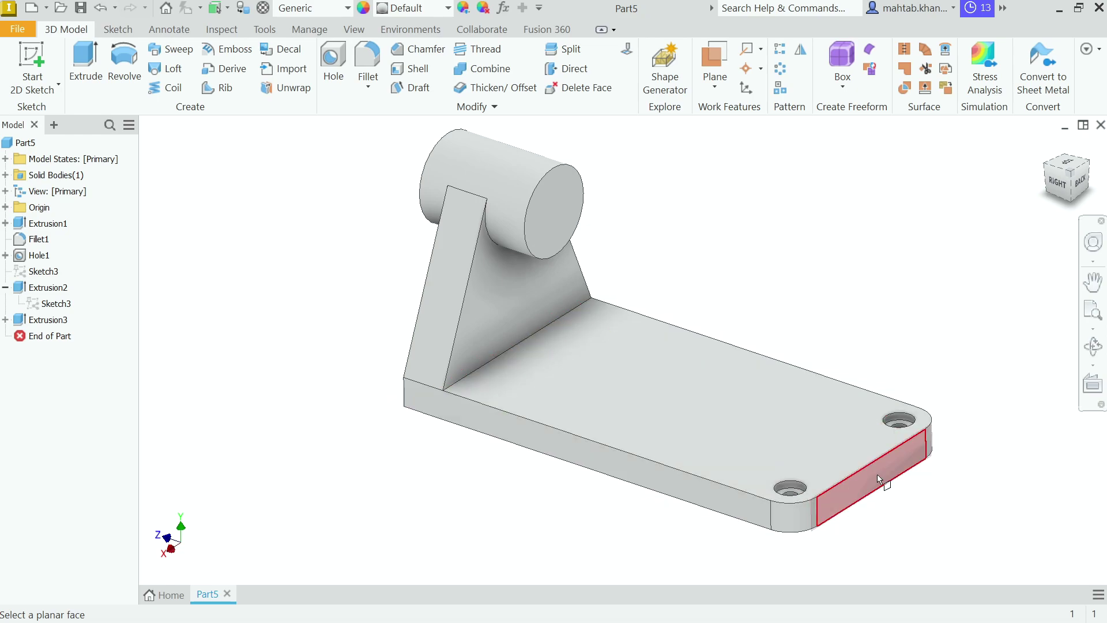
pyautogui.click(877, 476)
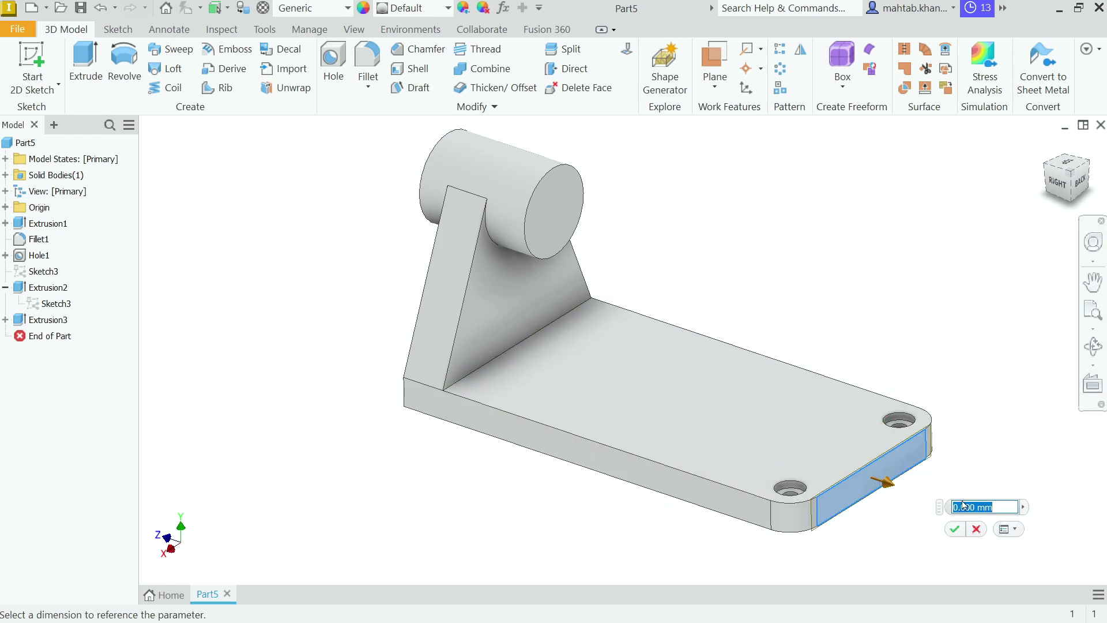
pyautogui.write('15')
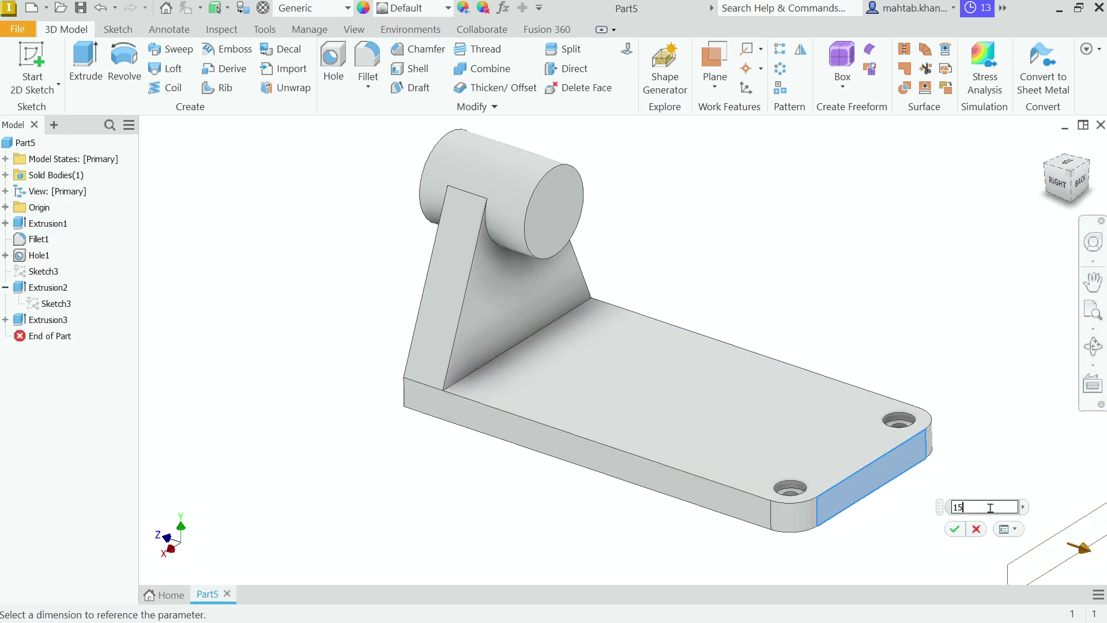
pyautogui.click(953, 509)
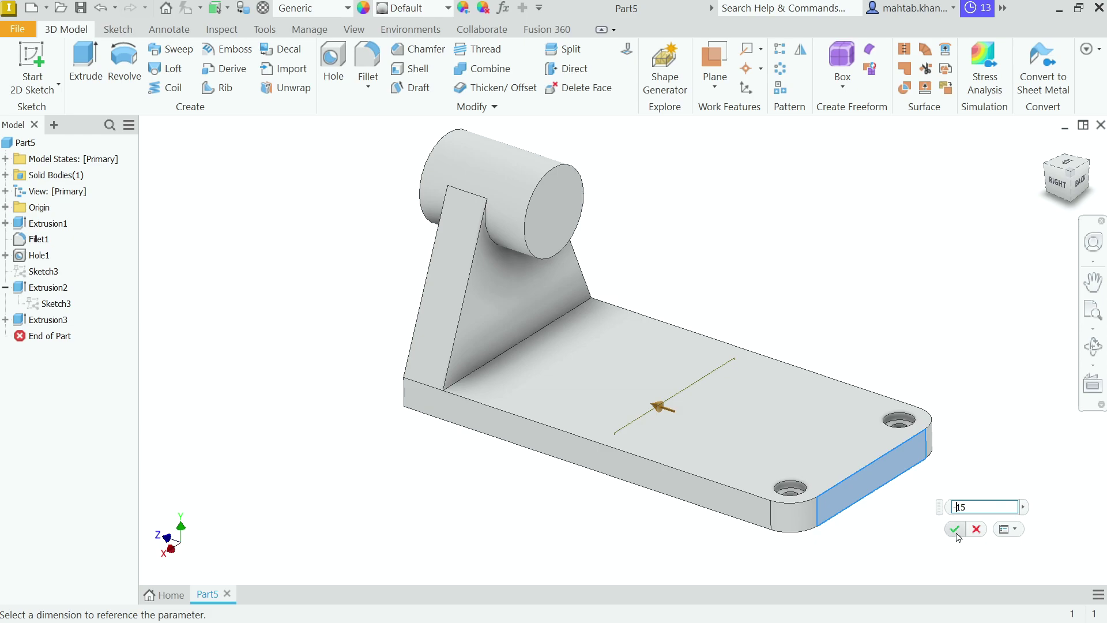
pyautogui.click(954, 529)
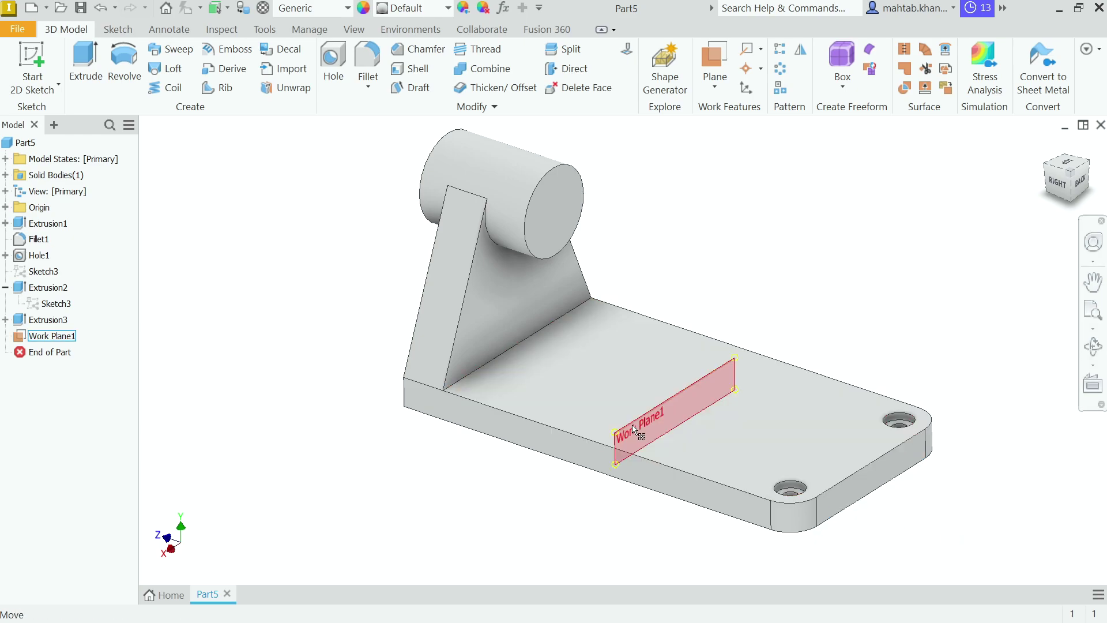
# Start a sketch on the offset work plane and draw a 4 mm diameter circle above the plate
pyautogui.click(636, 429)
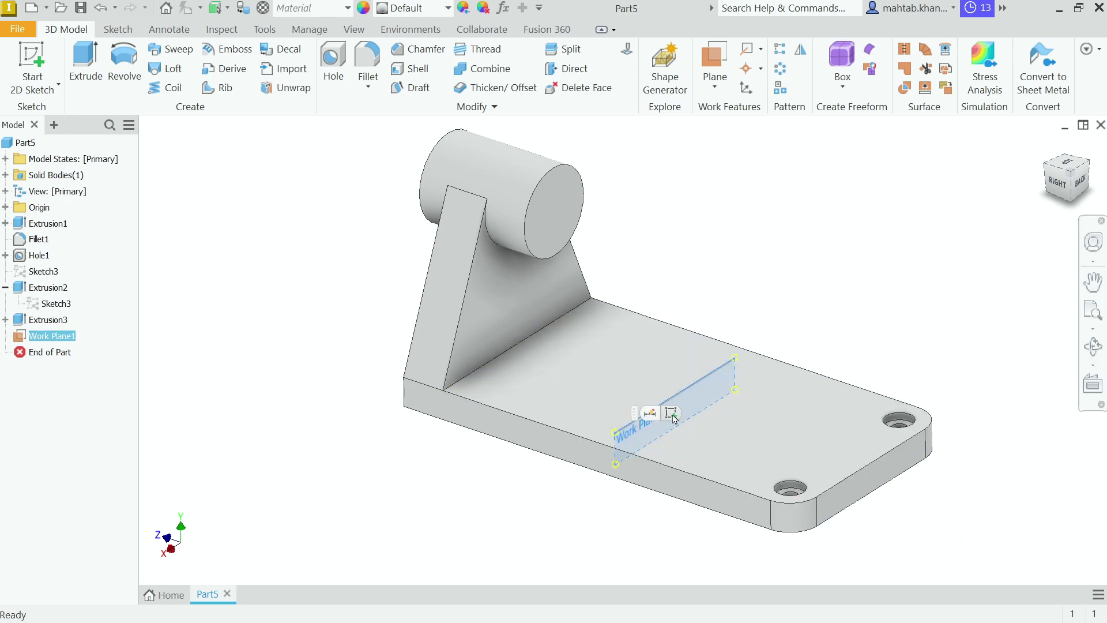
pyautogui.click(672, 413)
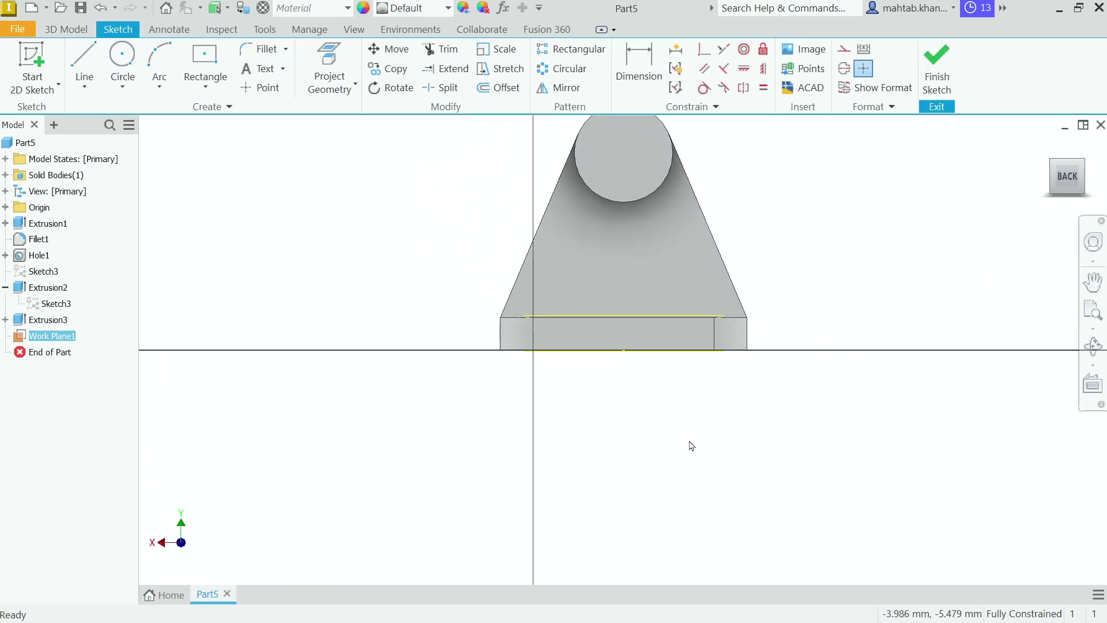
pyautogui.click(123, 57)
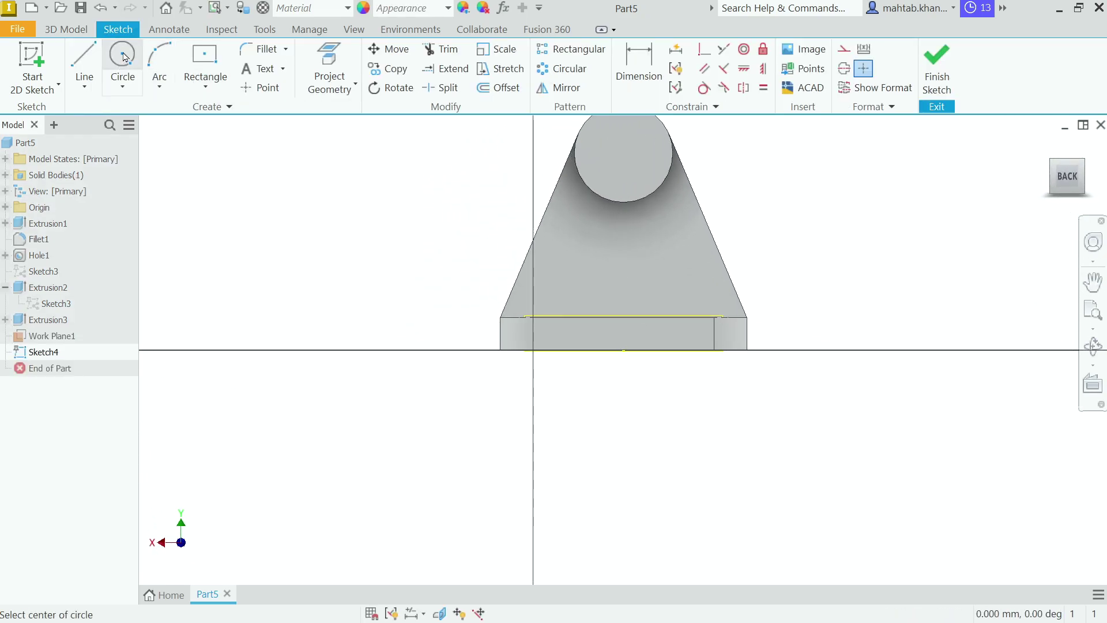
pyautogui.click(573, 220)
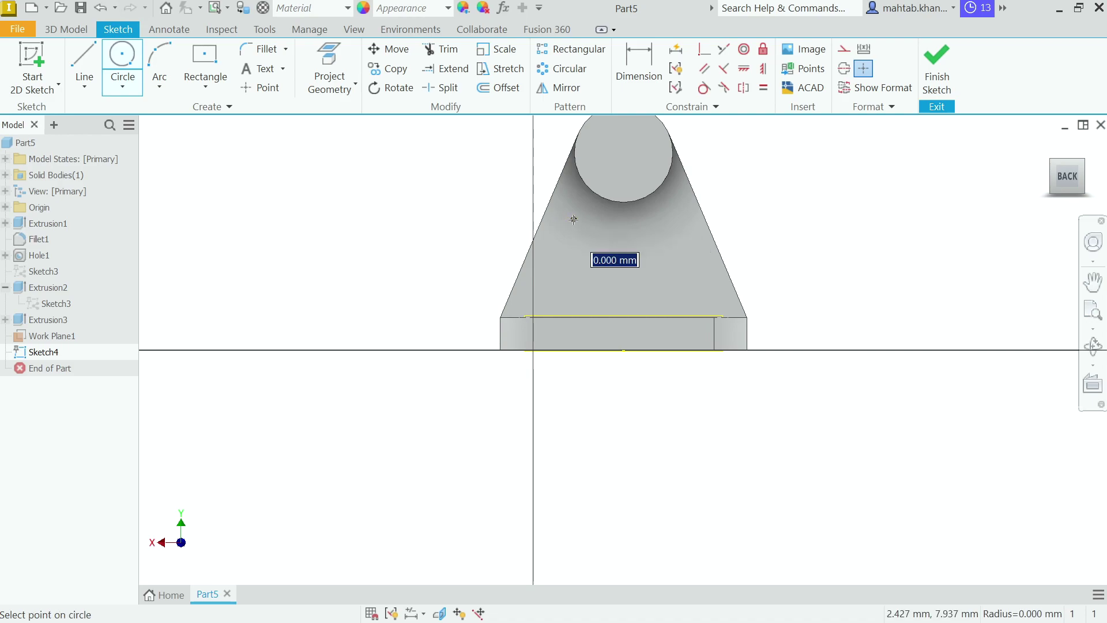
pyautogui.click(587, 190)
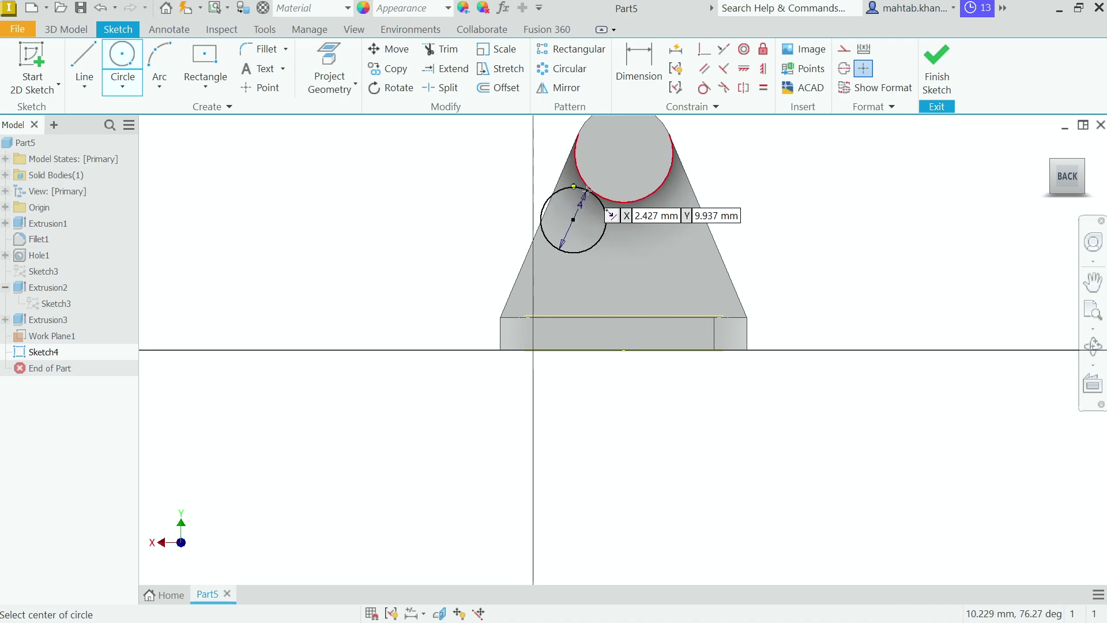
# Sketch lines from both ends of the plate's top edge up to the 4 mm circle, plus one along that edge between them
pyautogui.press('Escape')
pyautogui.press('l')
pyautogui.scroll(2, 560, 212)
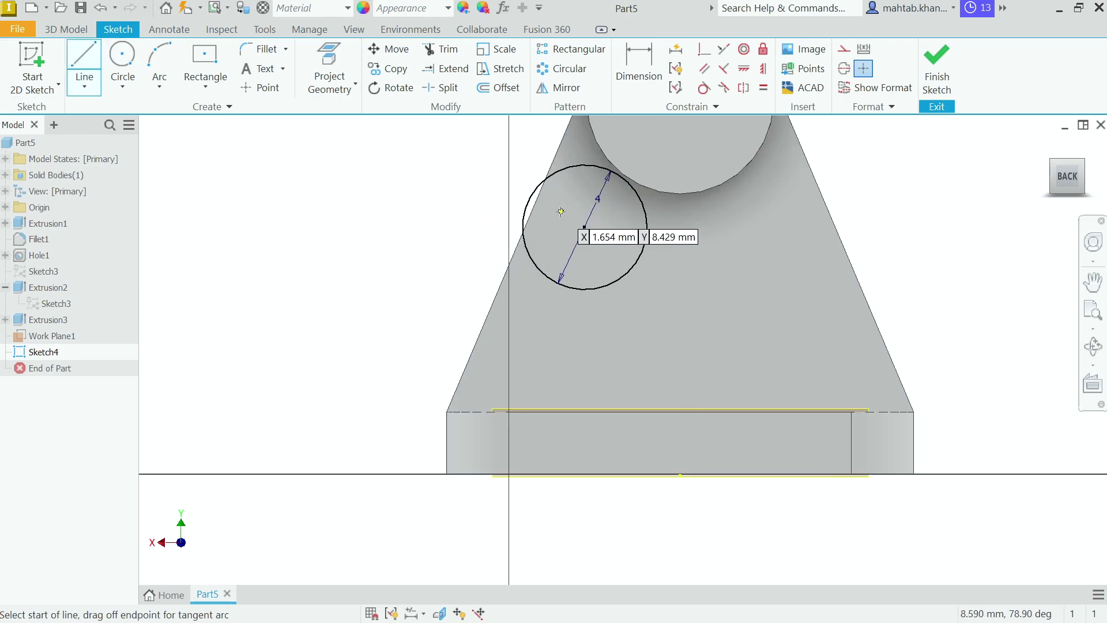
pyautogui.click(447, 411)
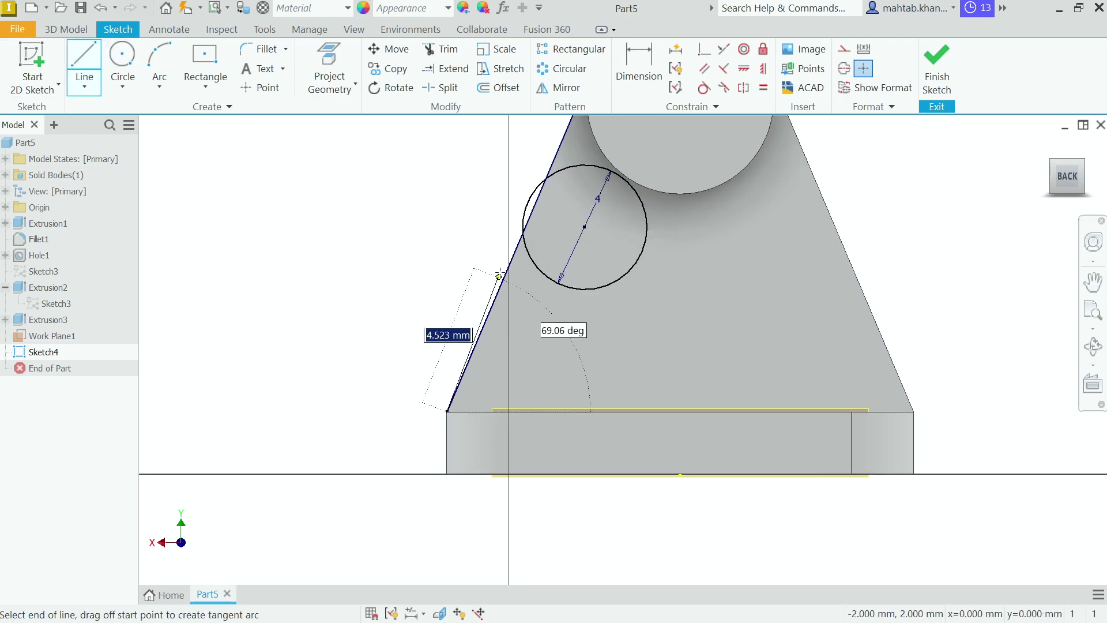
pyautogui.doubleClick(527, 204)
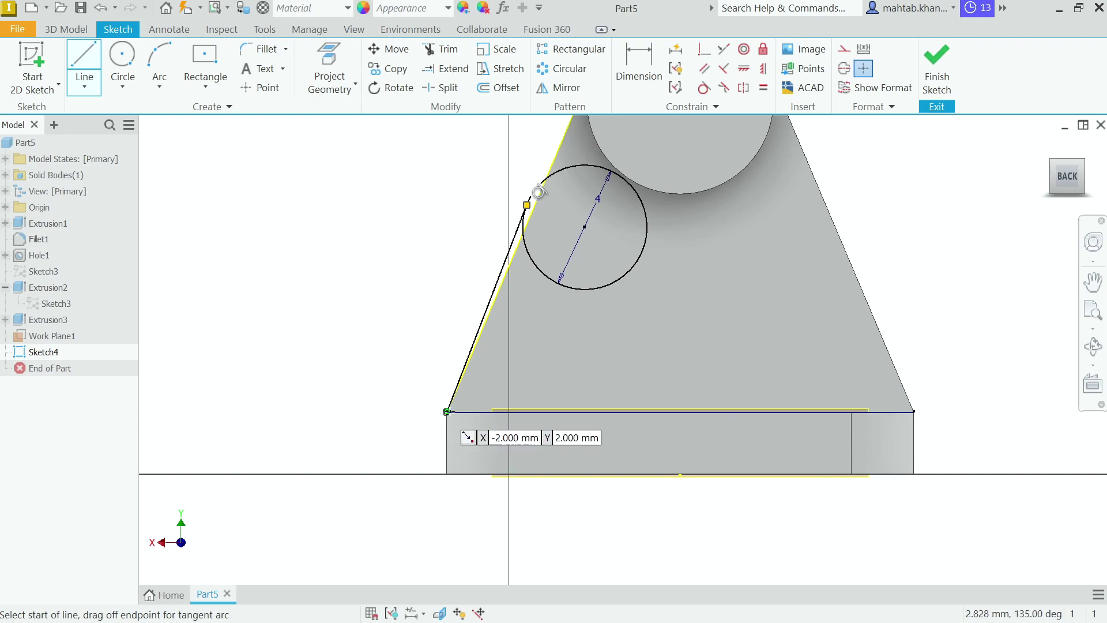
pyautogui.click(447, 412)
pyautogui.click(914, 412)
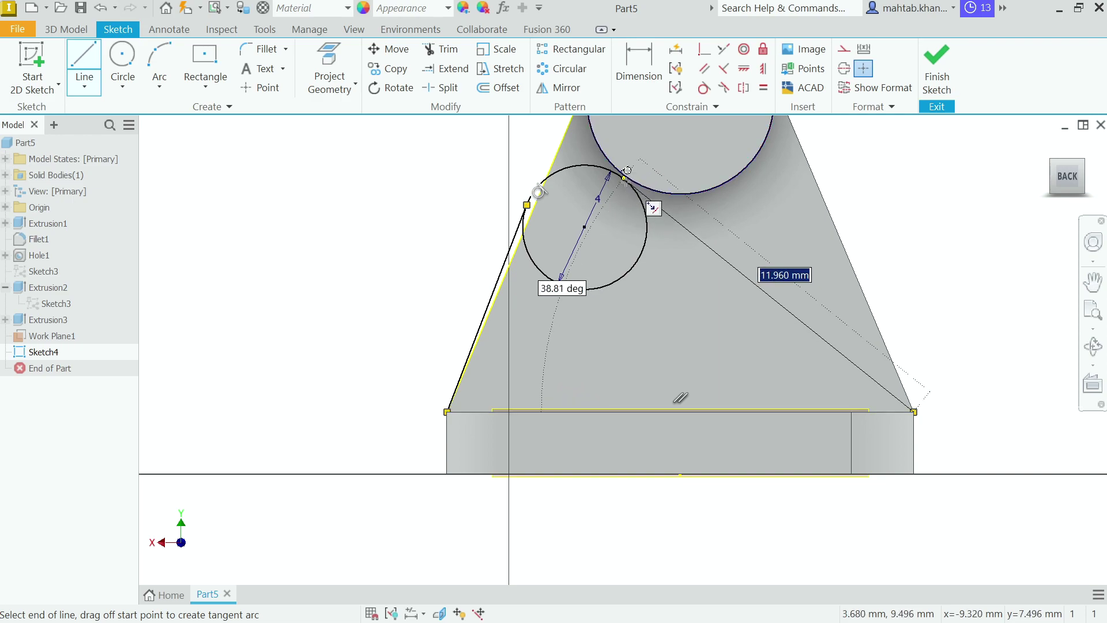
pyautogui.doubleClick(626, 178)
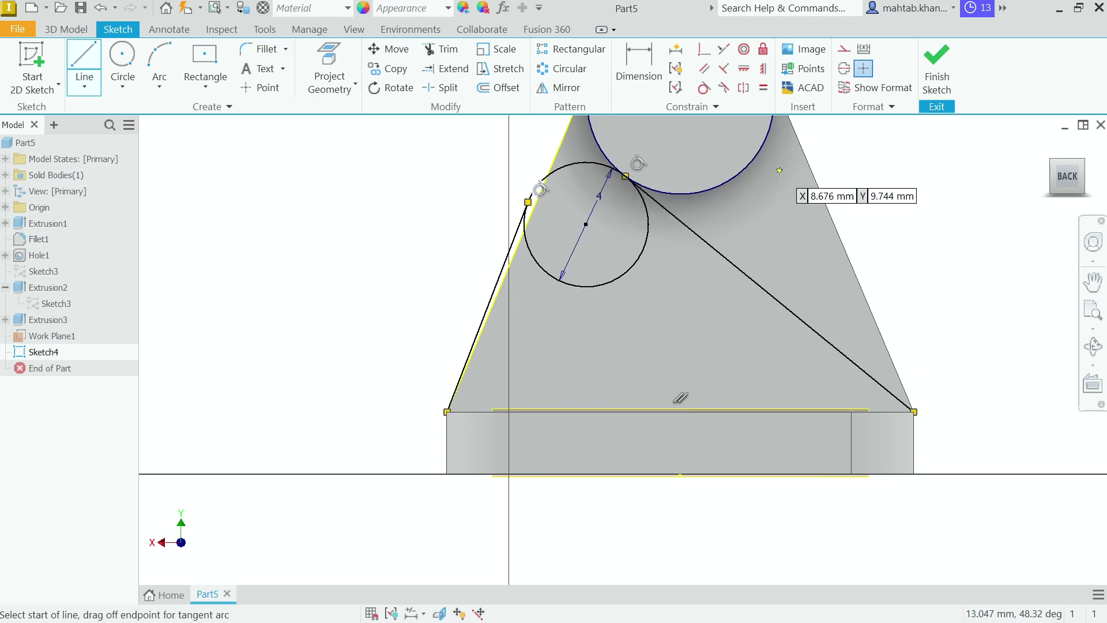
pyautogui.press('Escape')
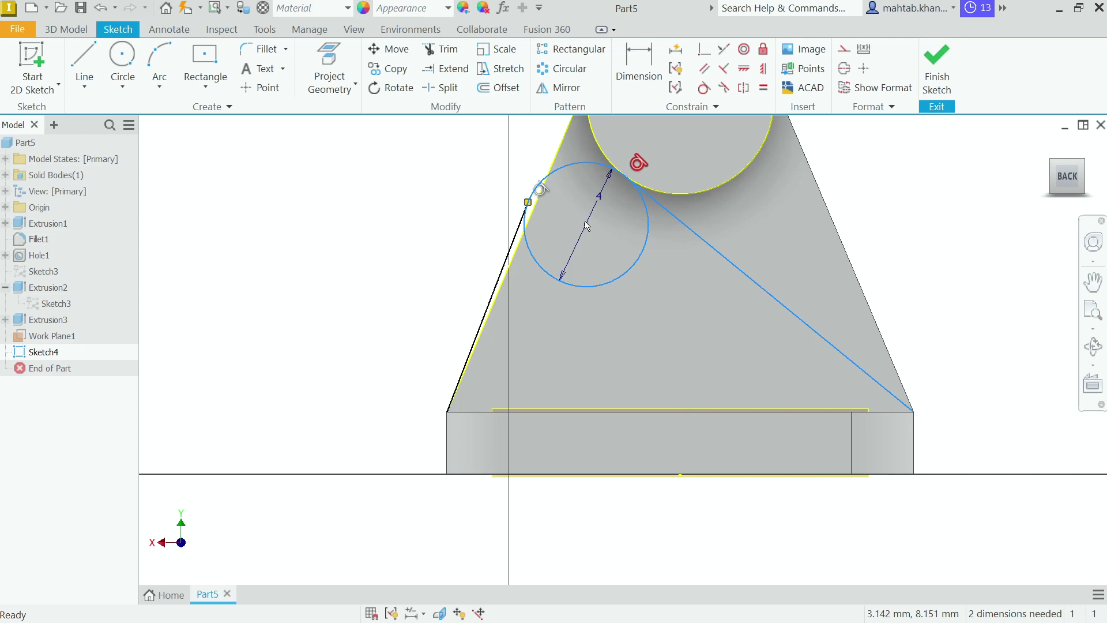
# Move the circle towards the middle and align its center vertically with the midpoint of the plate's bottom edge
pyautogui.moveTo(586, 236); pyautogui.dragTo(619, 253)
pyautogui.scroll(-2, 856, 201)
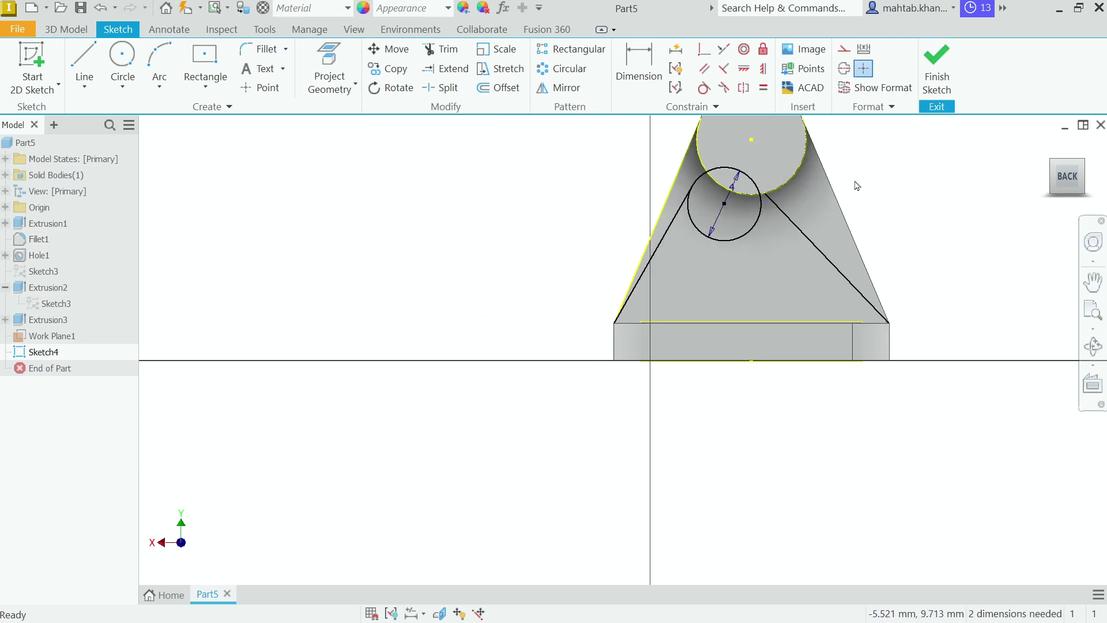
pyautogui.click(747, 71)
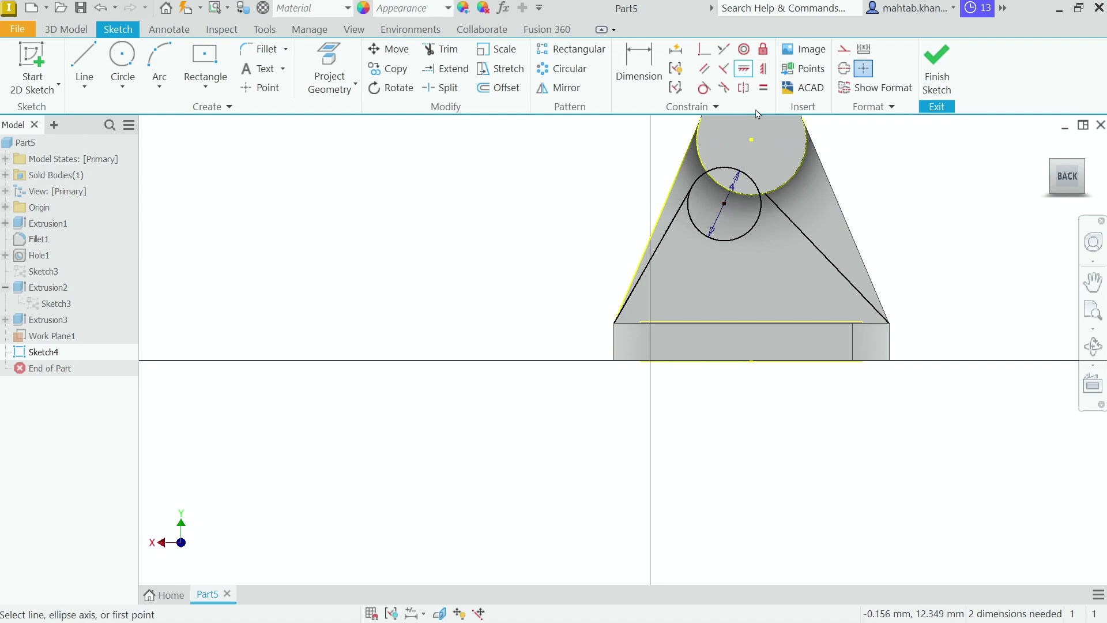
pyautogui.click(763, 70)
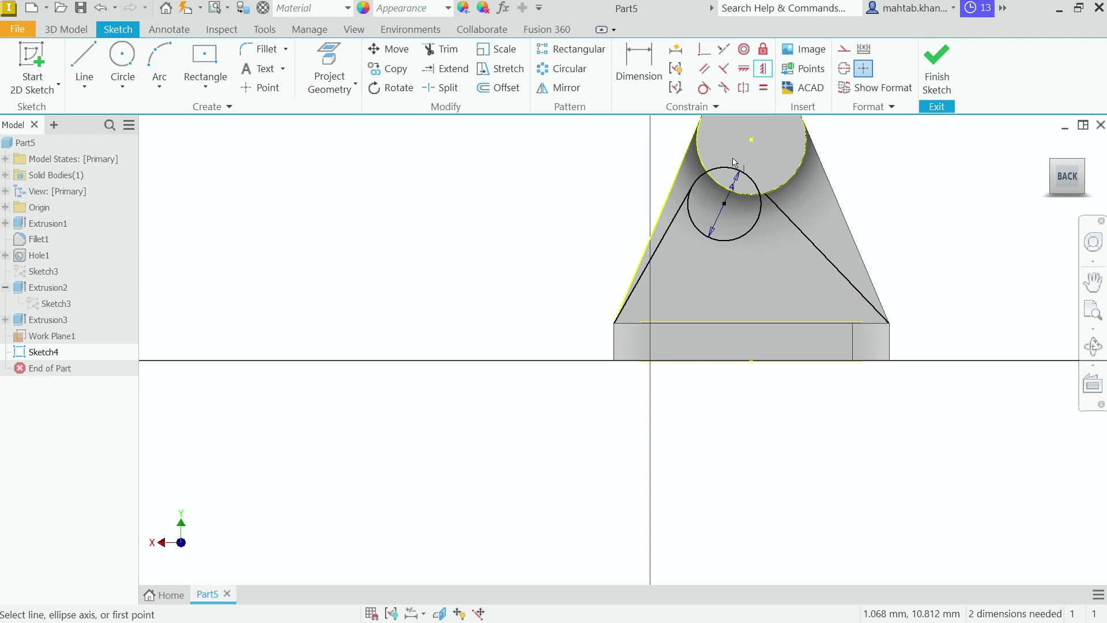
pyautogui.click(726, 211)
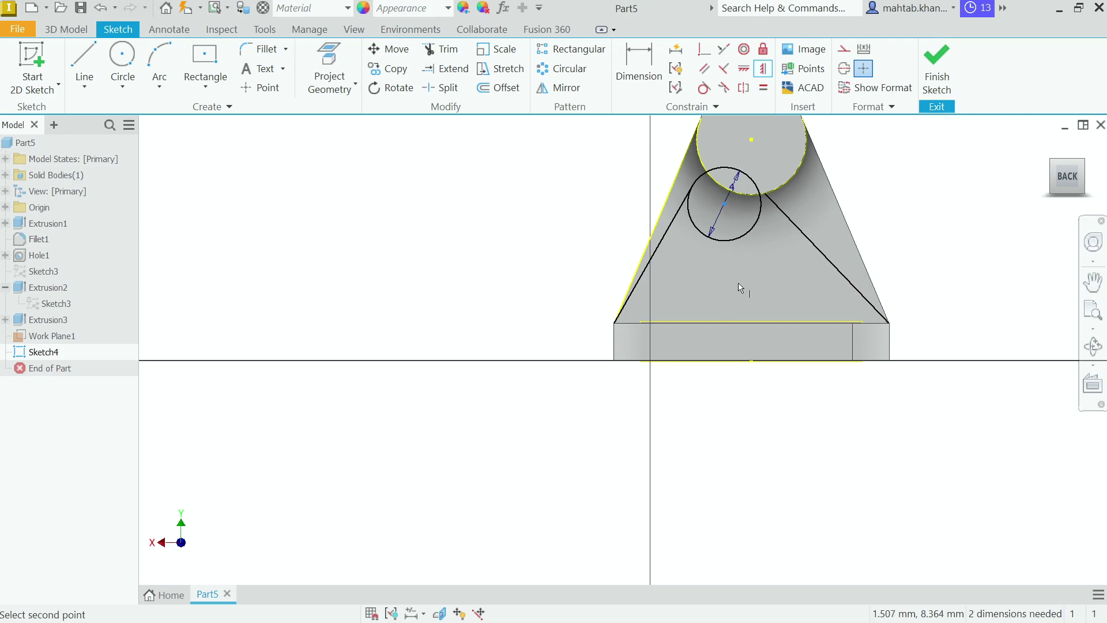
pyautogui.click(752, 362)
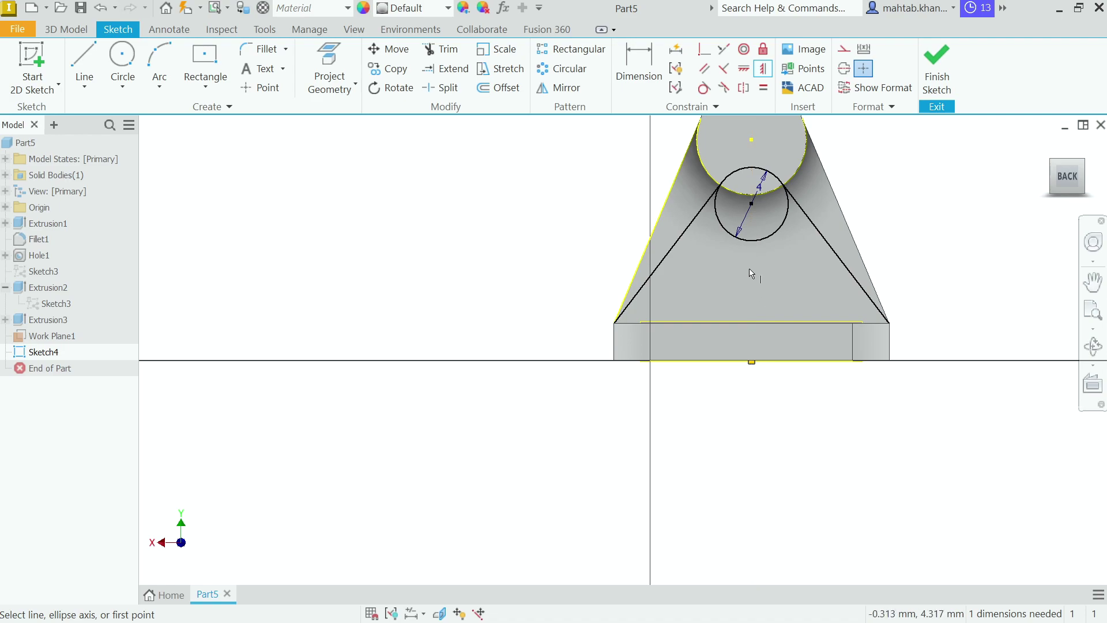
# Dimension the 4 mm circle's center at 12 mm above the plate's bottom edge
pyautogui.click(638, 66)
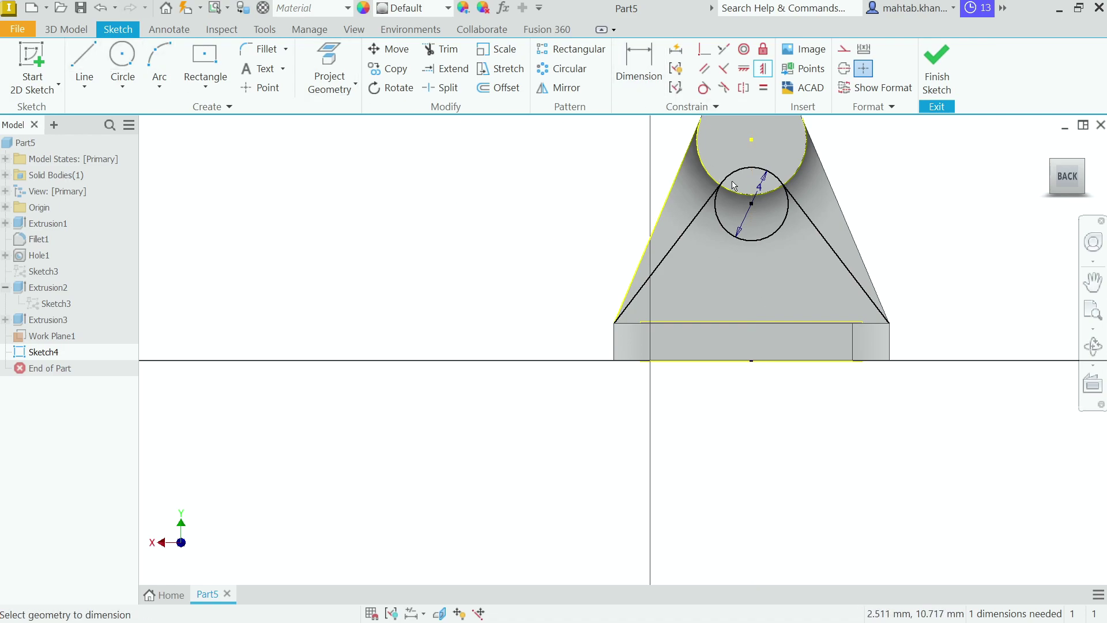
pyautogui.click(751, 203)
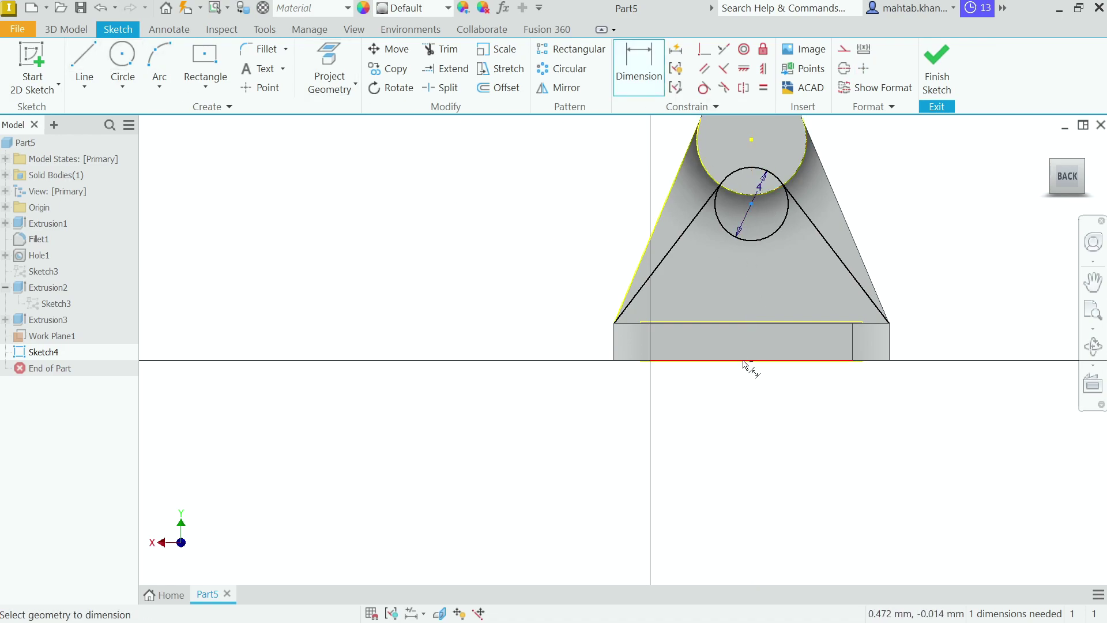
pyautogui.click(718, 361)
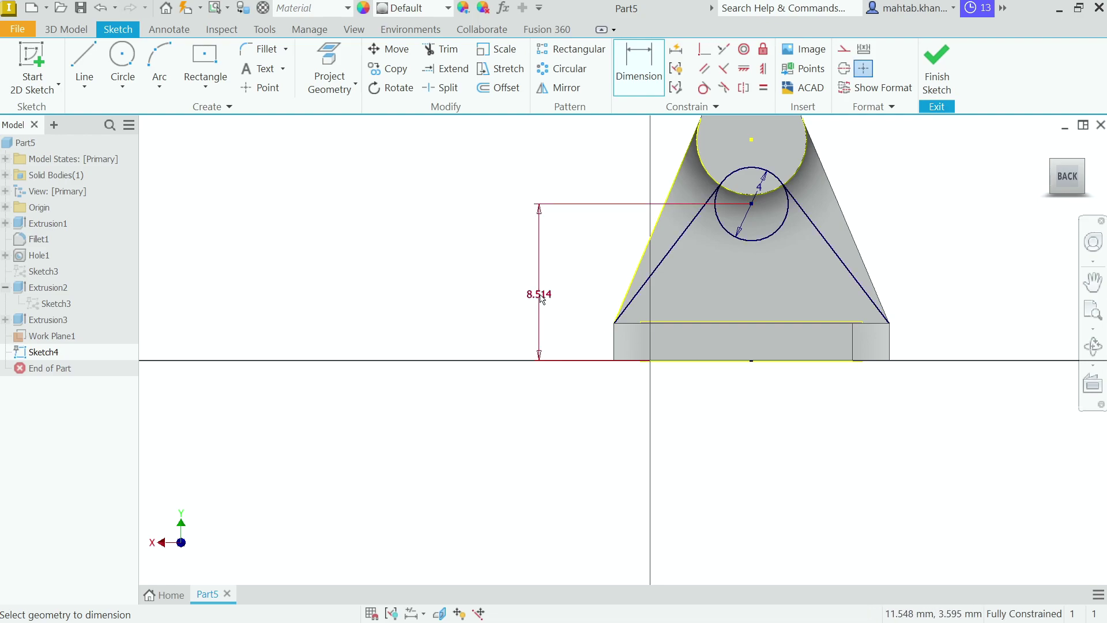
pyautogui.click(542, 299)
pyautogui.write('12')
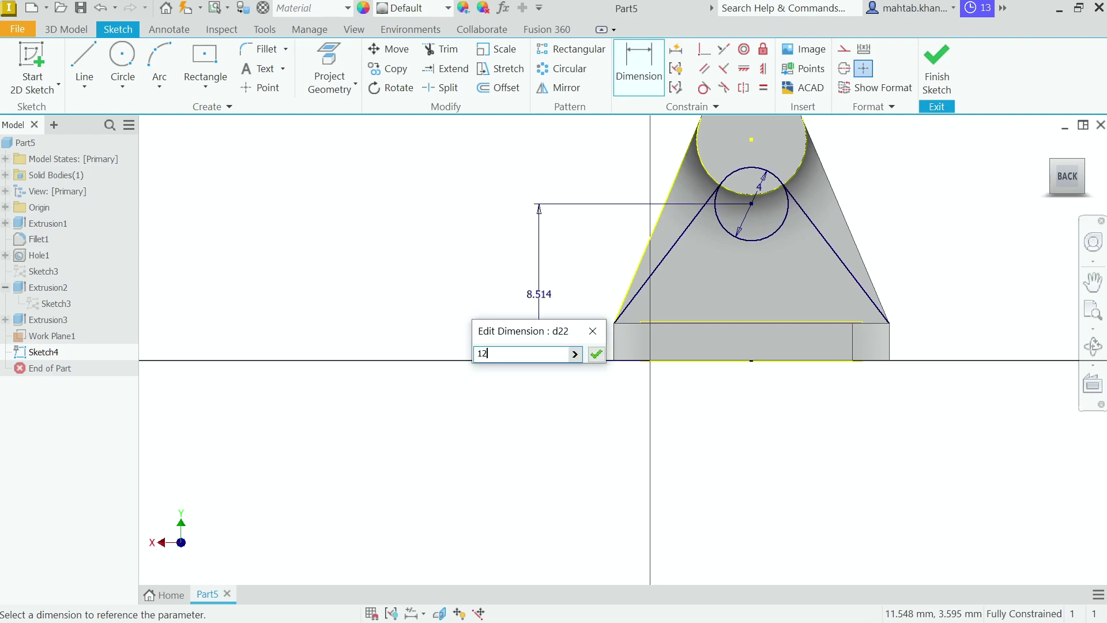
pyautogui.click(597, 354)
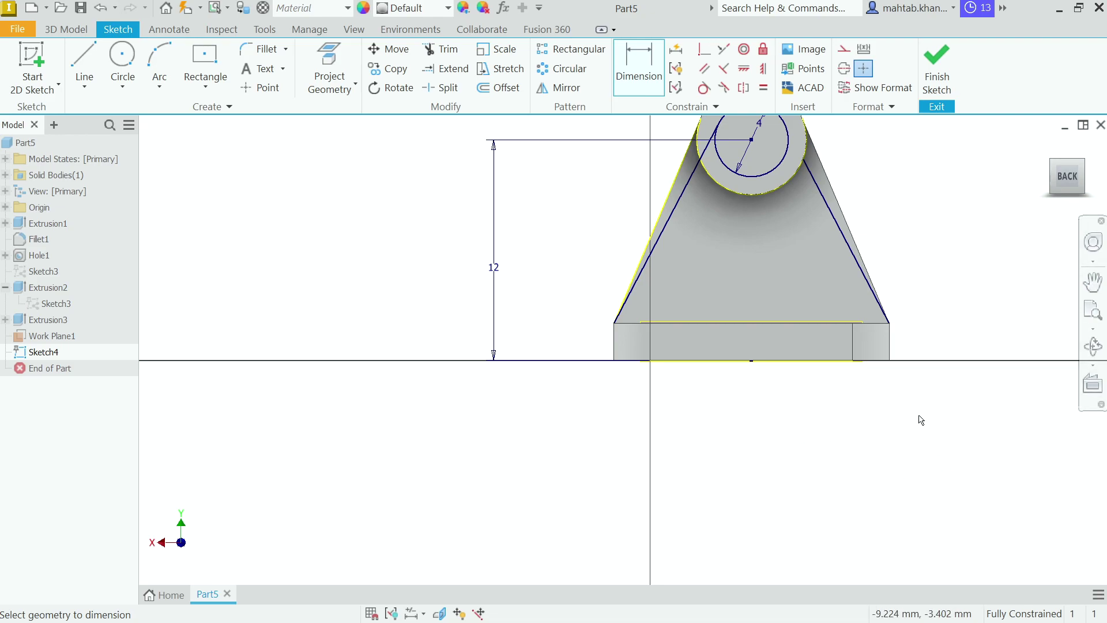
# Delete the coincident constraint holding one slanted line's end on the boss edge, reattach that end to the 4 mm circle, and finish the sketch
pyautogui.scroll(2, 917, 243)
pyautogui.moveTo(920, 204)
pyautogui.keyDown('shift'); pyautogui.mouseDown(button='middle')
pyautogui.moveTo(900, 198)
pyautogui.moveTo(845, 225)
pyautogui.moveTo(835, 215)
pyautogui.mouseUp(button='middle'); pyautogui.keyUp('shift')
pyautogui.scroll(-4, 809, 209)
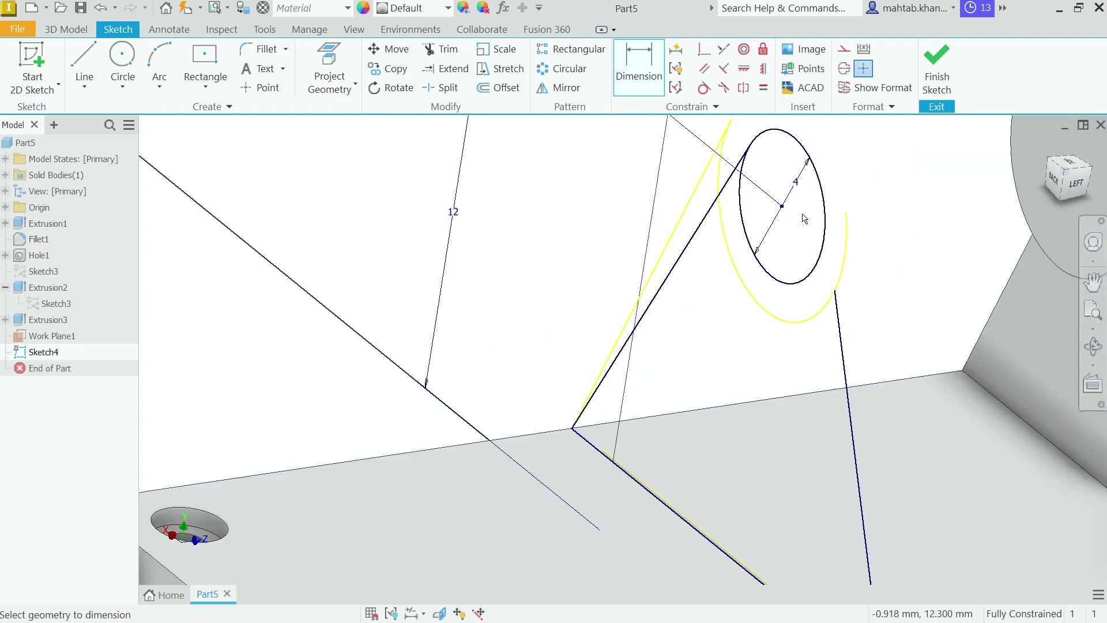
pyautogui.scroll(2, 1056, 189)
pyautogui.click(1056, 189)
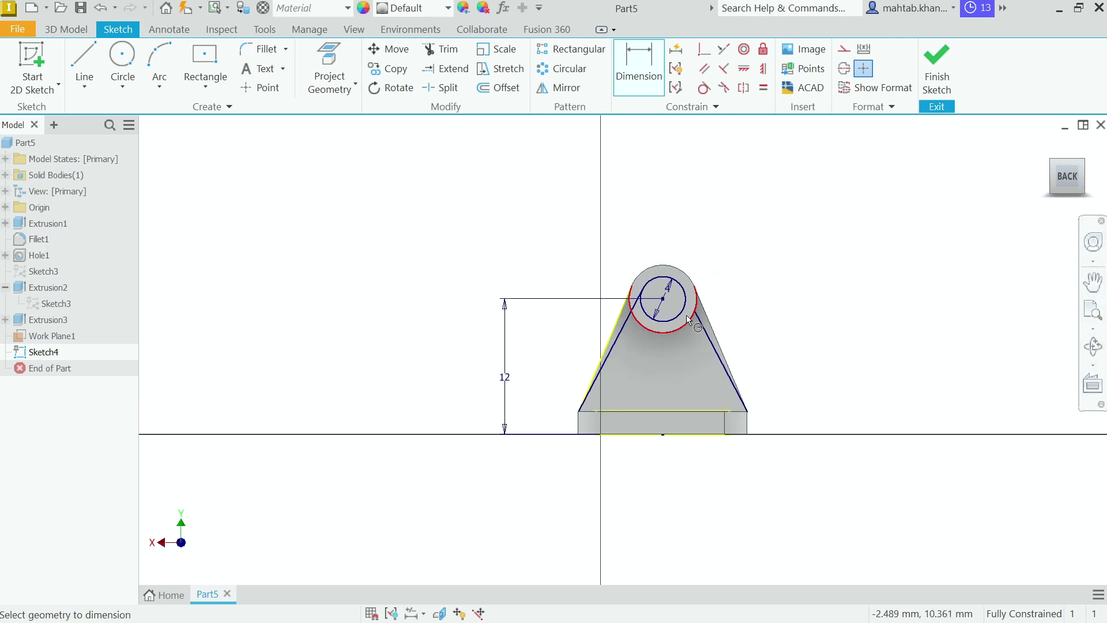
pyautogui.scroll(-2, 663, 294)
pyautogui.press('Escape')
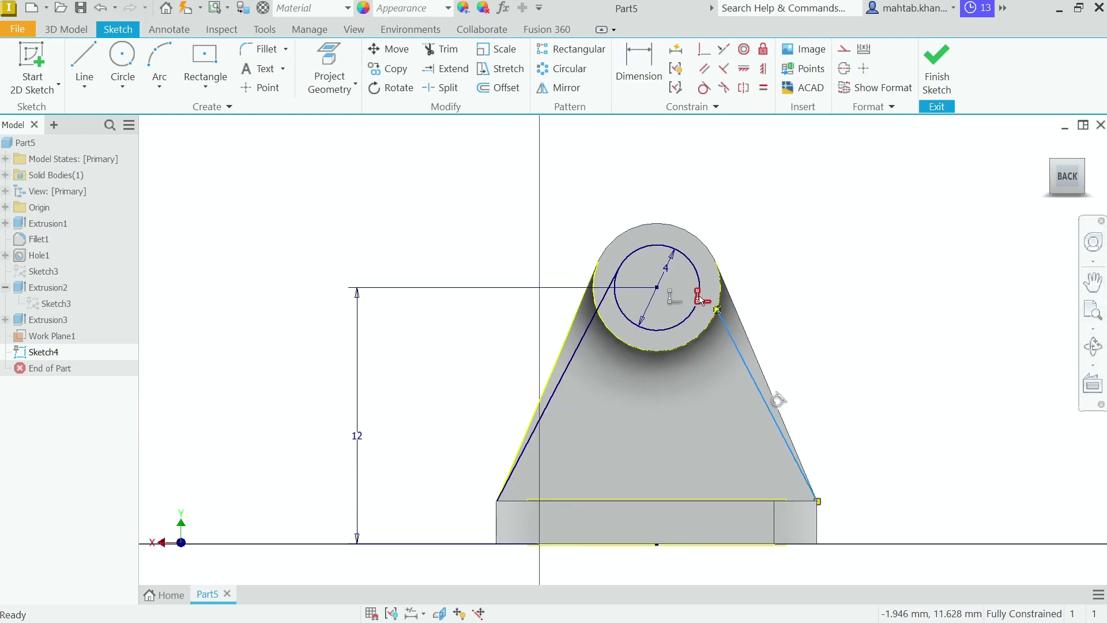
pyautogui.press('Delete')
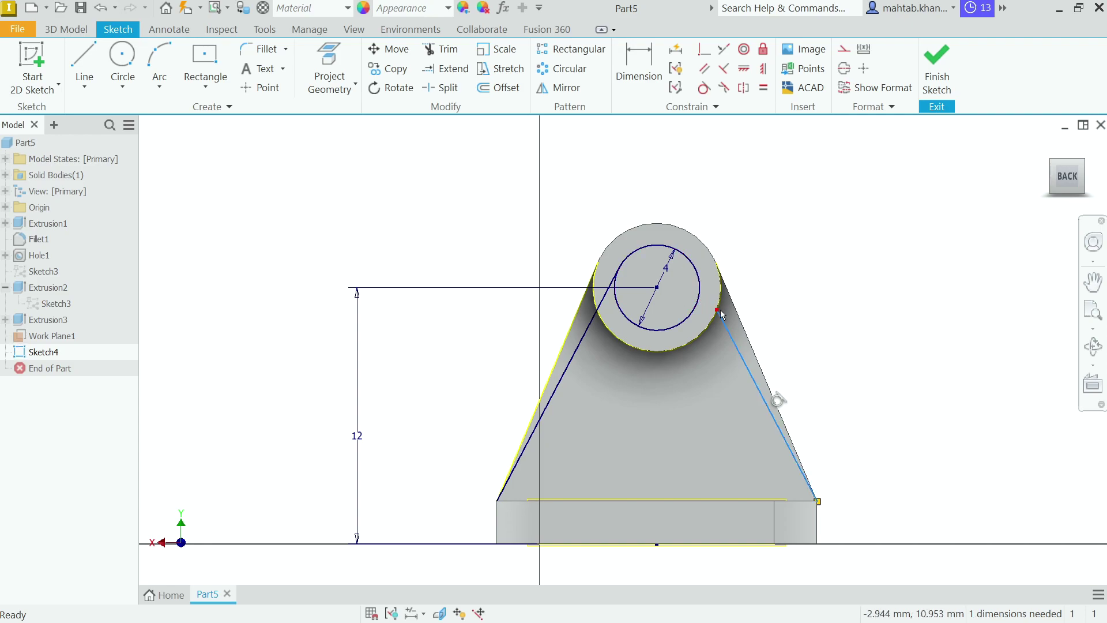
pyautogui.moveTo(718, 311); pyautogui.dragTo(699, 270)
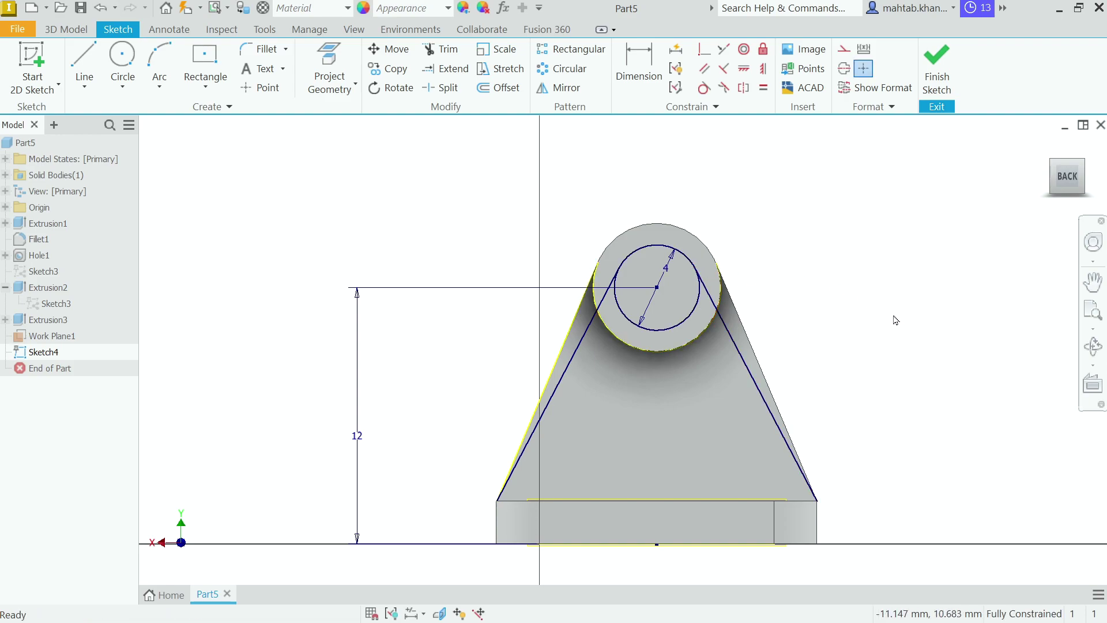
pyautogui.click(935, 69)
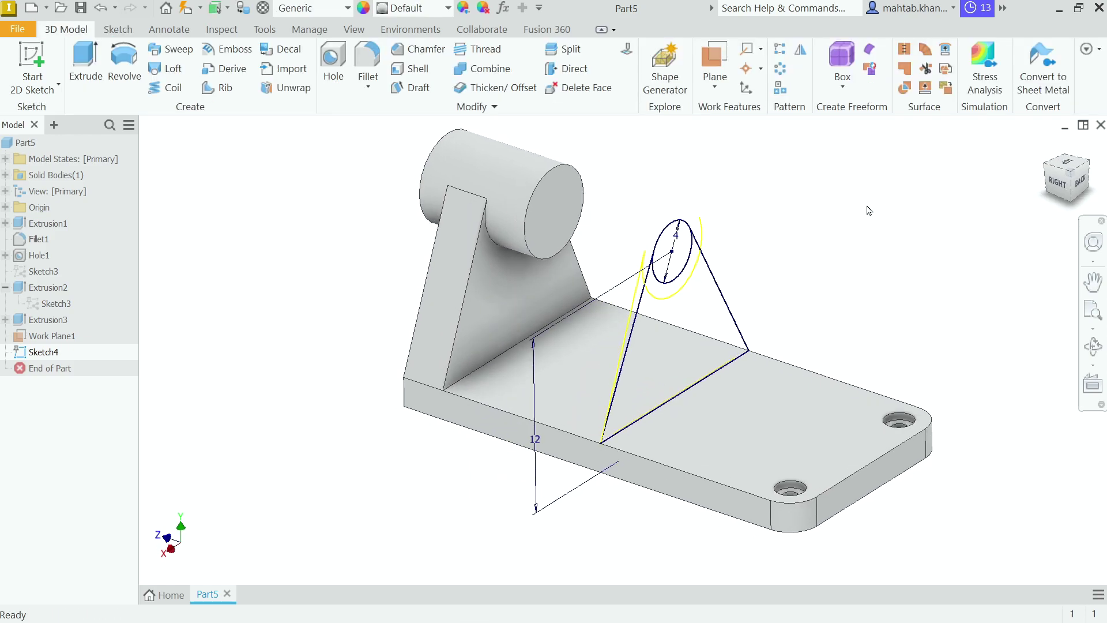
# Extrude the two profile regions below the circle symmetrically by 2 mm, joined to the plate as the second upright
pyautogui.click(91, 72)
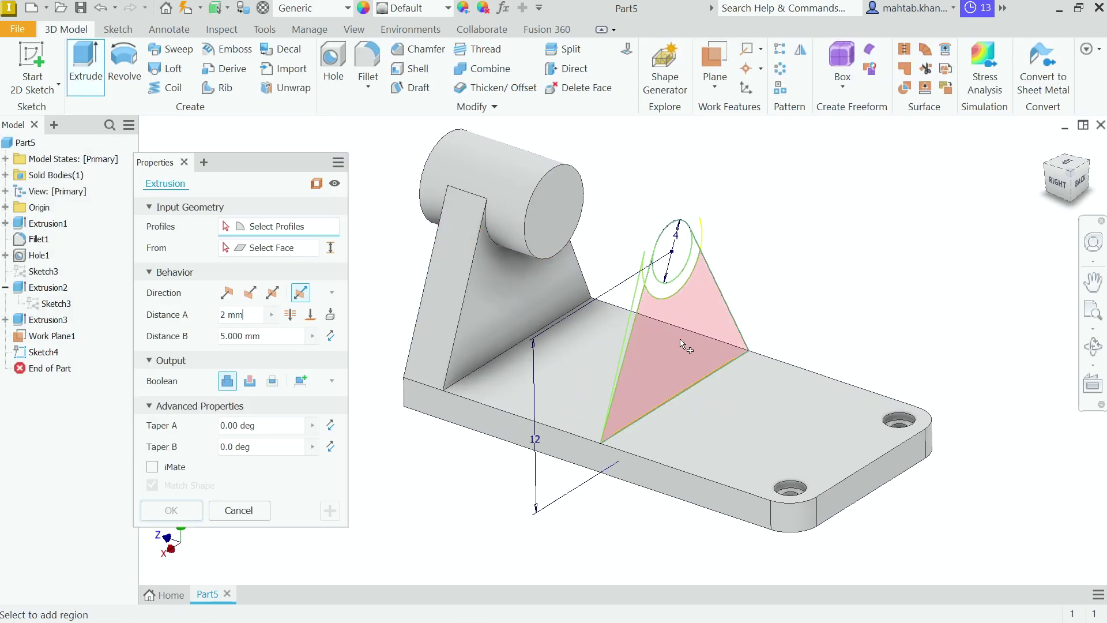
pyautogui.click(684, 276)
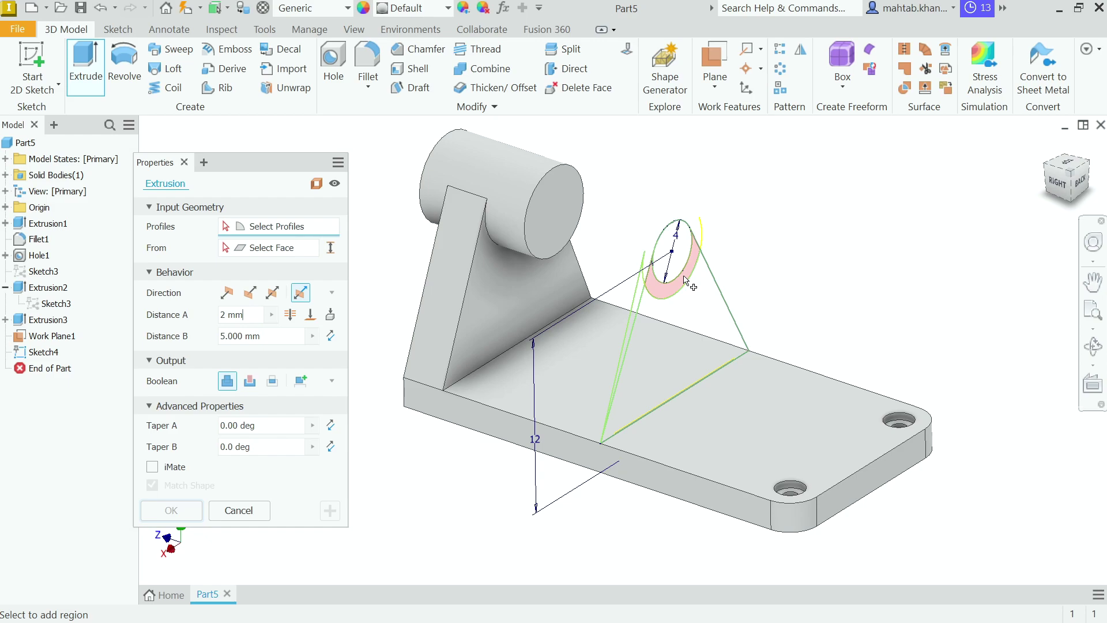
pyautogui.click(686, 283)
pyautogui.click(691, 320)
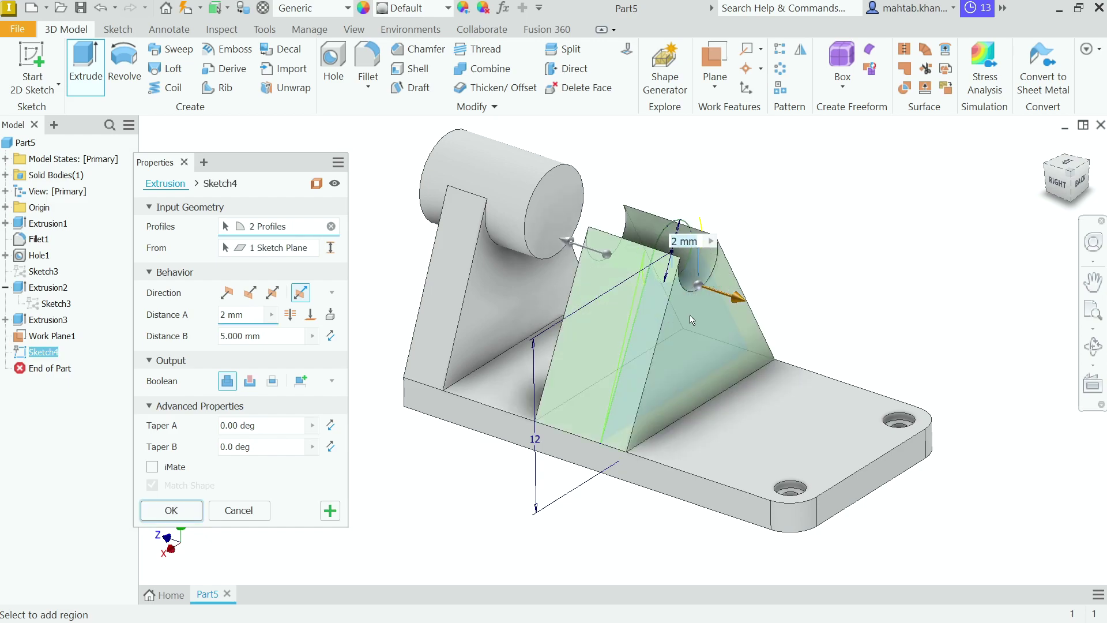
pyautogui.click(273, 295)
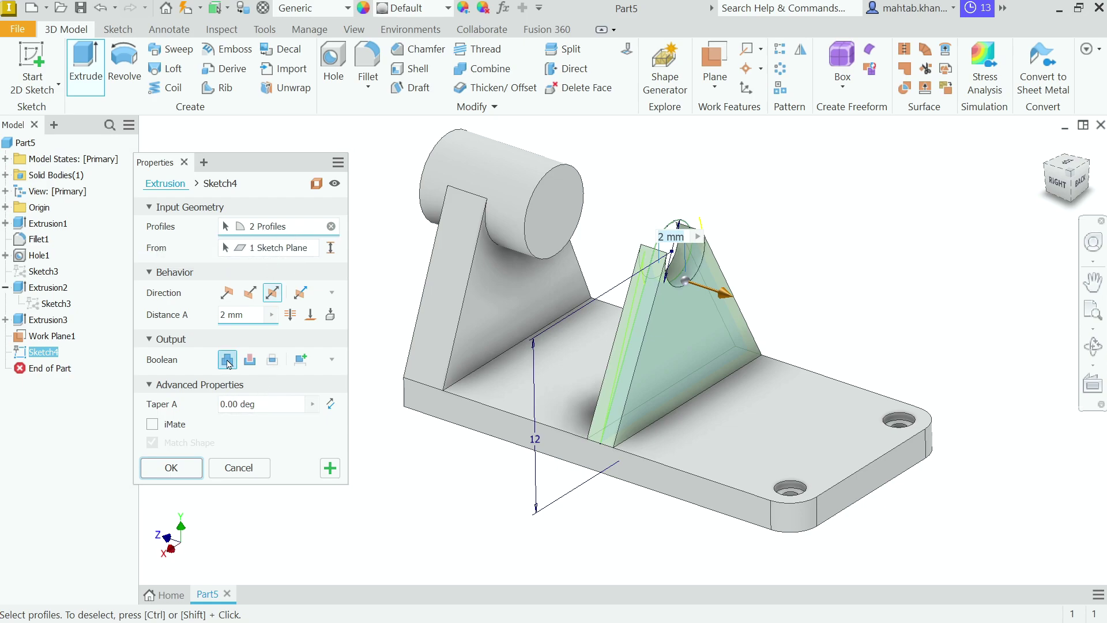
pyautogui.click(171, 468)
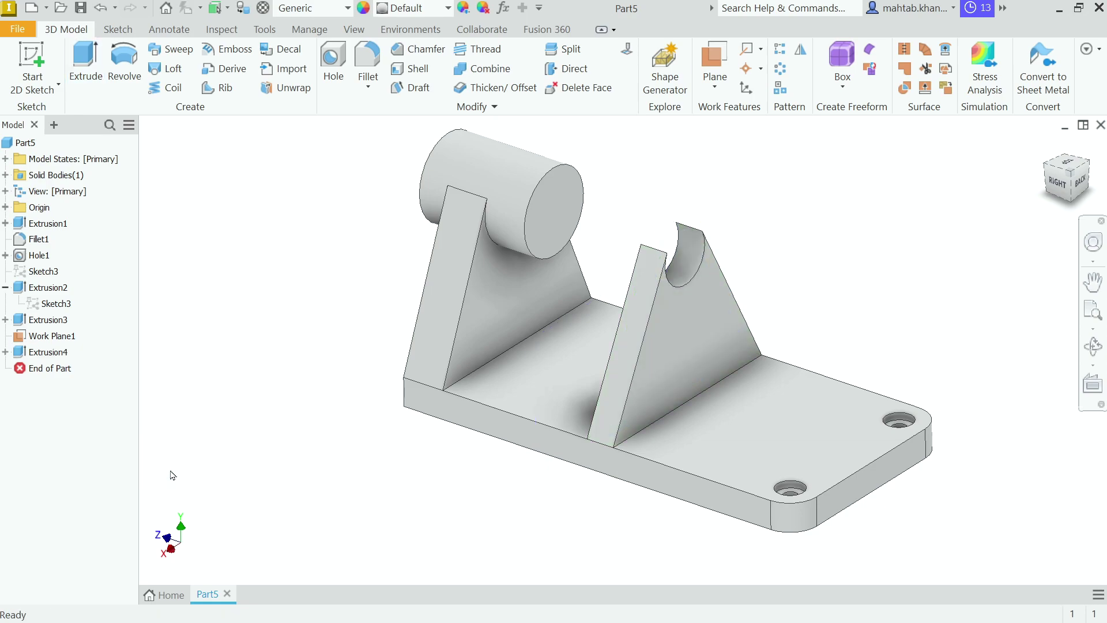
# Make the second upright's consumed profile sketch visible again for reuse
pyautogui.click(5, 352)
pyautogui.rightClick(50, 368)
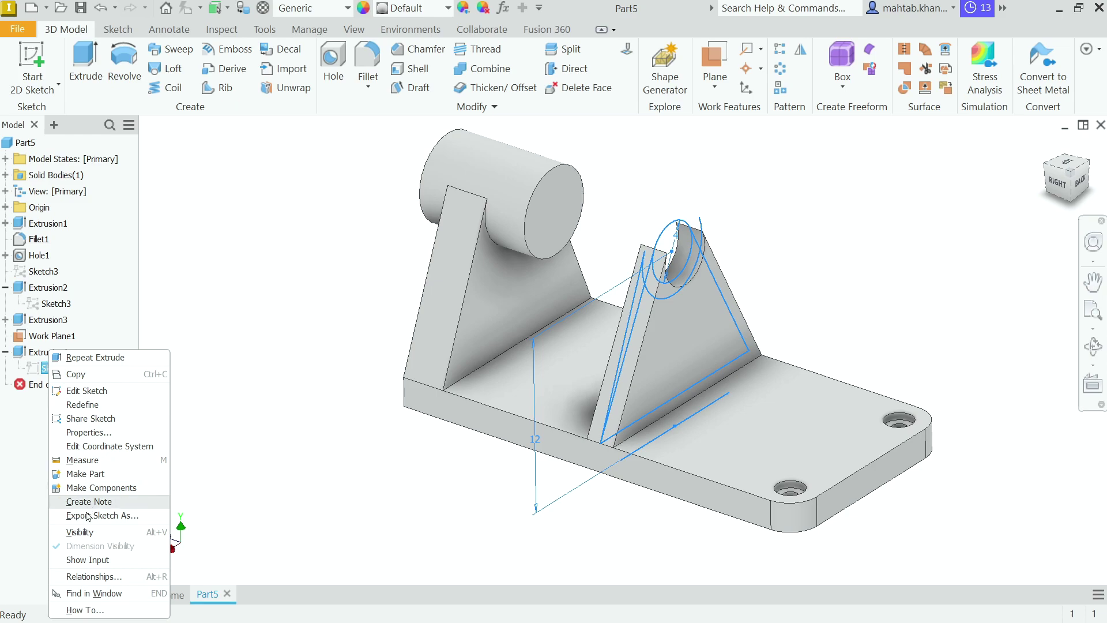
pyautogui.click(81, 538)
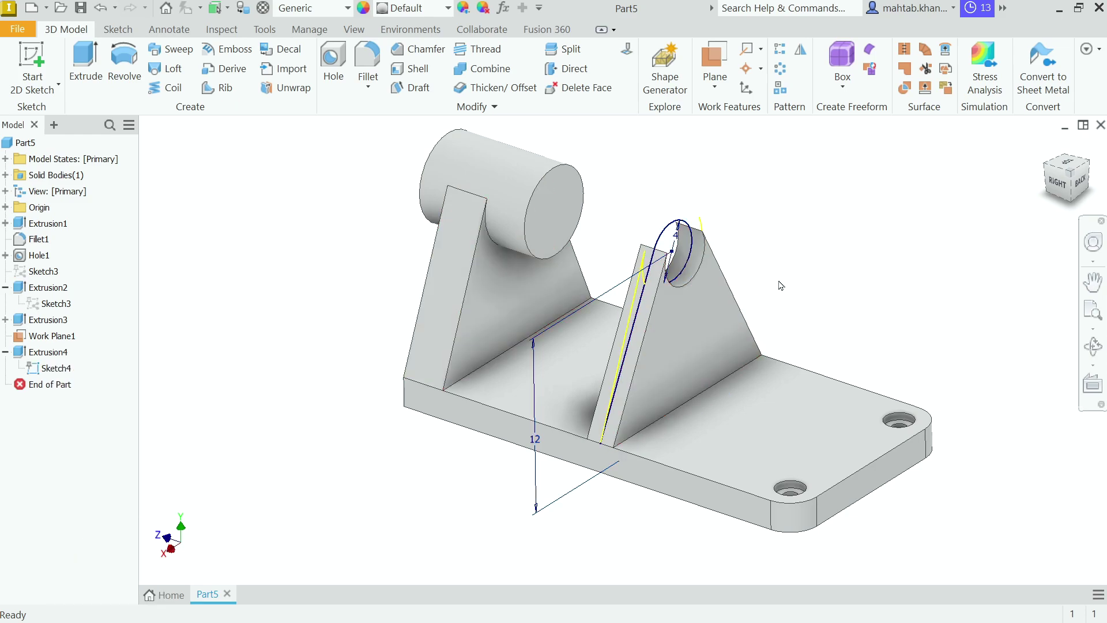
# Extrude the 4 mm circle asymmetrically, 3 mm toward the counterbored end and 1.5 mm toward the end upright, joined as the second upright's boss
pyautogui.keyDown('shift'); pyautogui.moveTo(849, 283); pyautogui.dragTo(821, 278, button='middle'); pyautogui.keyUp('shift')
pyautogui.click(86, 77)
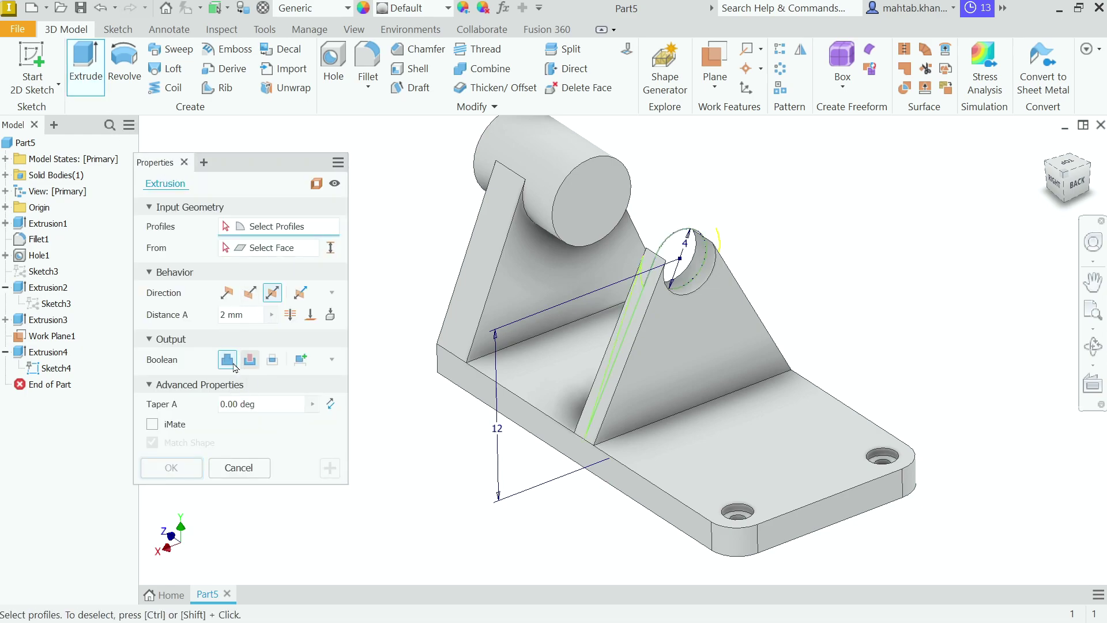
pyautogui.click(687, 252)
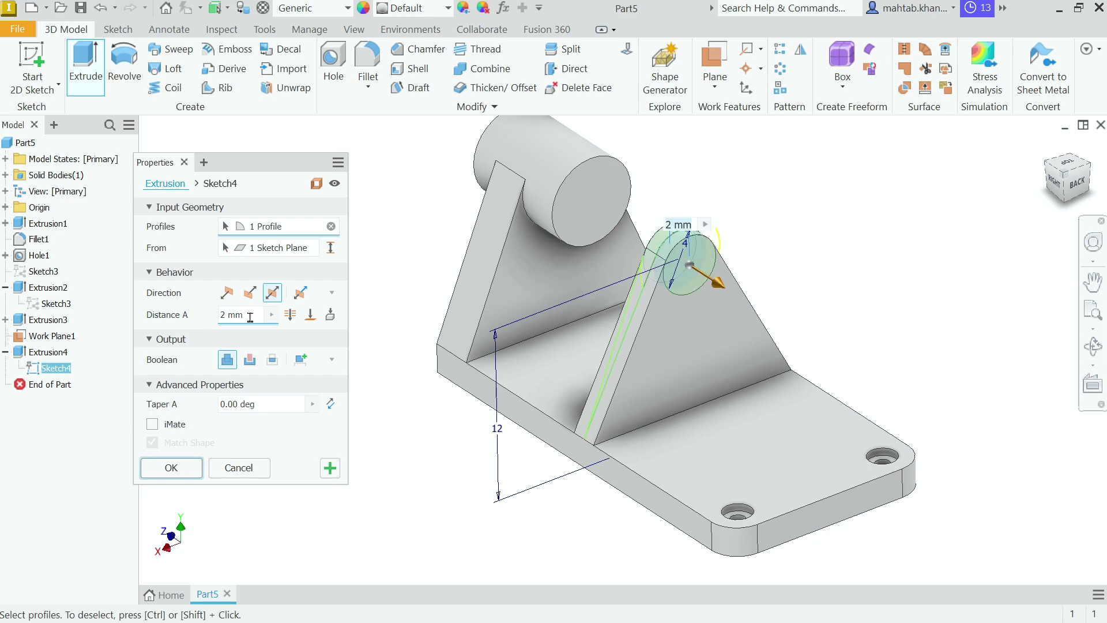
pyautogui.click(300, 293)
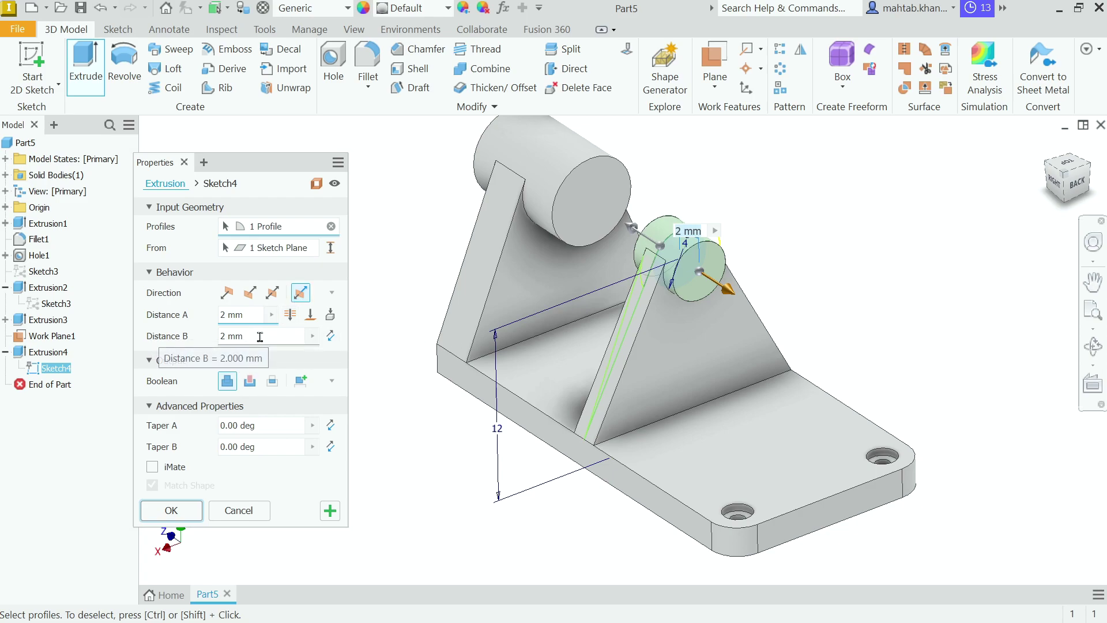
pyautogui.click(230, 315)
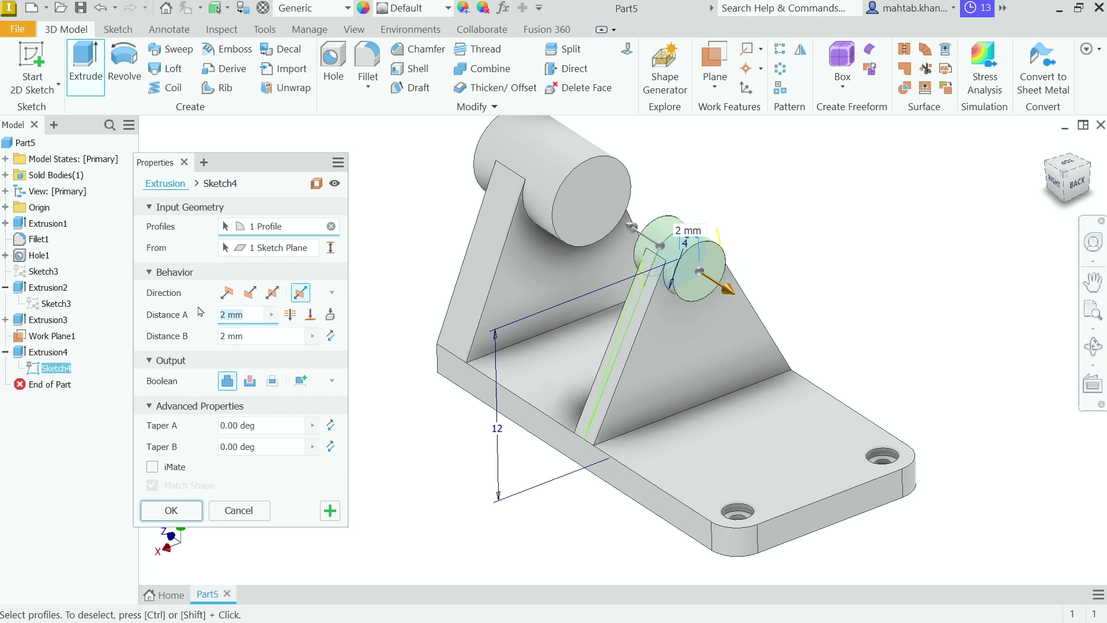
pyautogui.write('3')
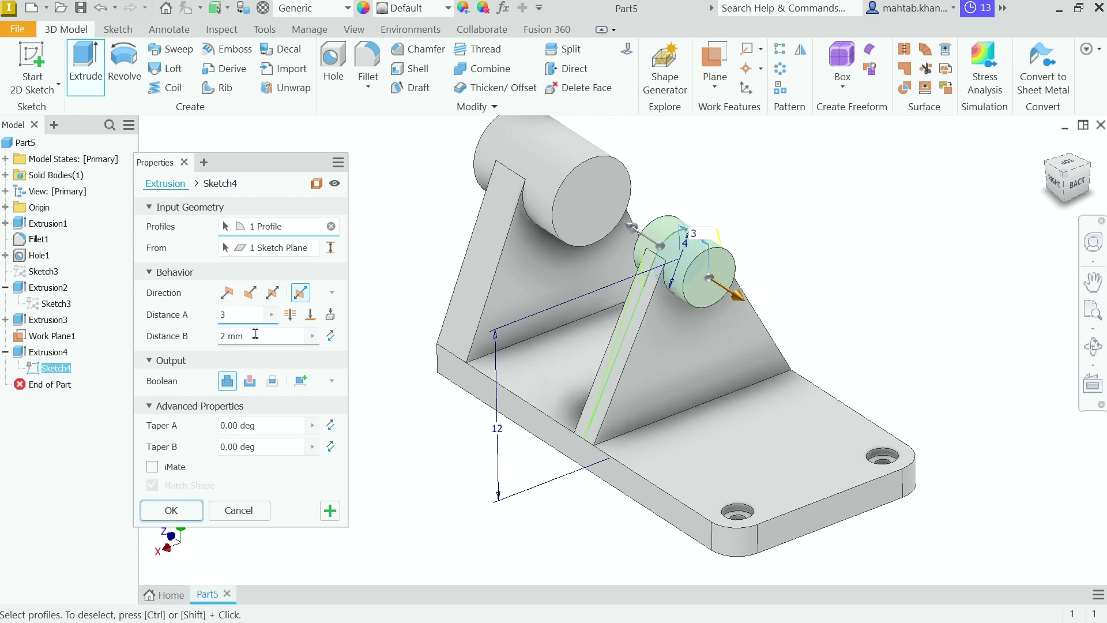
pyautogui.click(255, 334)
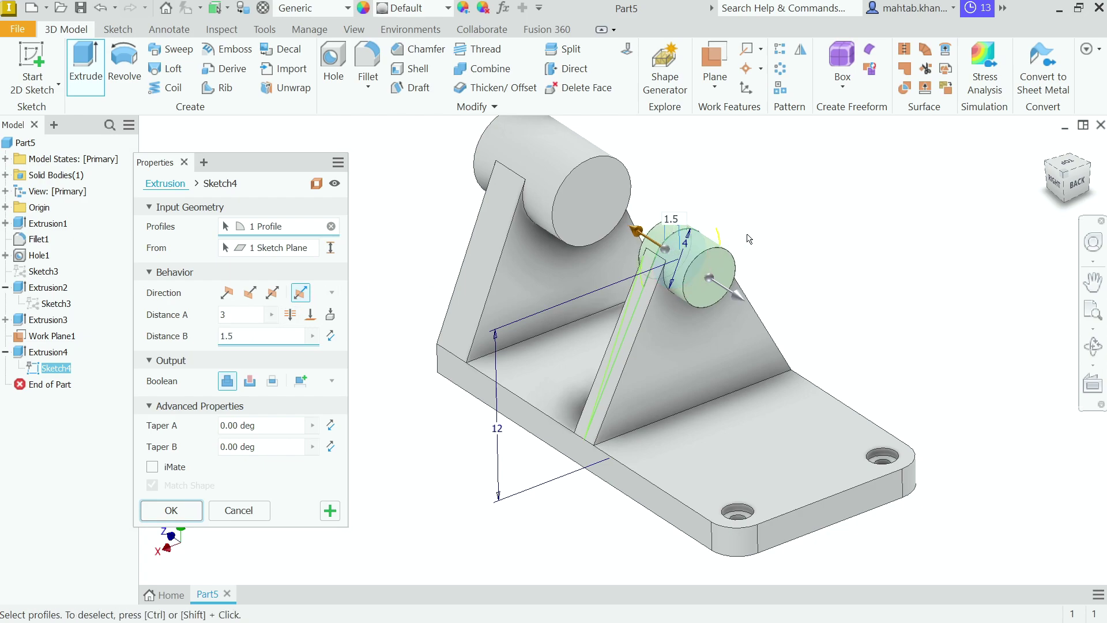
pyautogui.keyDown('shift'); pyautogui.moveTo(805, 241); pyautogui.dragTo(711, 267, button='middle'); pyautogui.keyUp('shift')
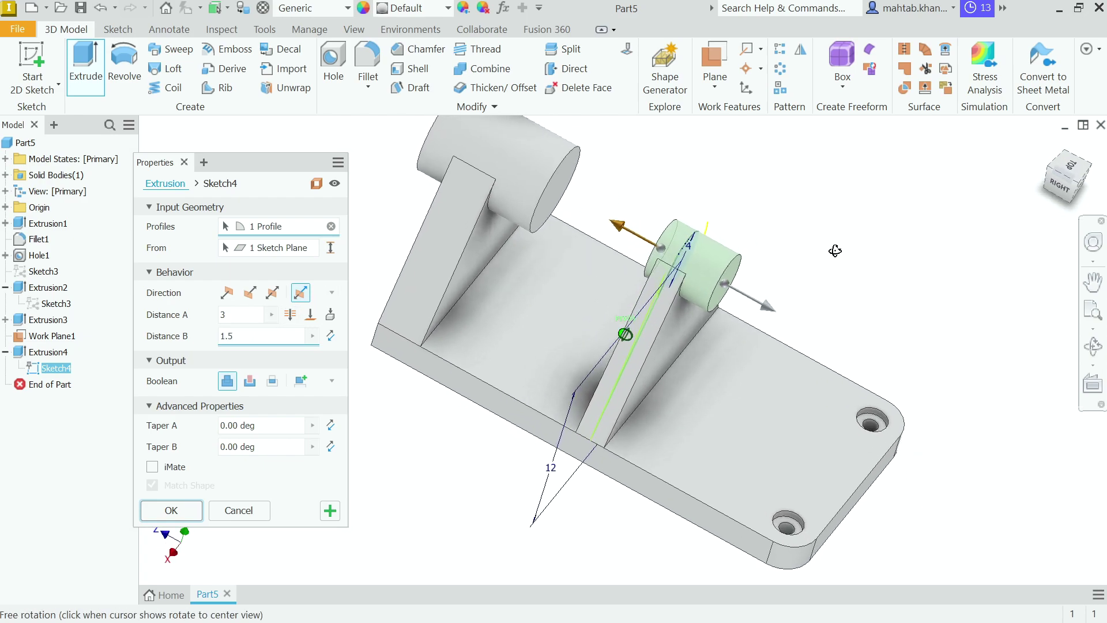
pyautogui.scroll(4, 711, 267)
pyautogui.moveTo(773, 197); pyautogui.dragTo(784, 232, button='middle')
pyautogui.click(256, 313)
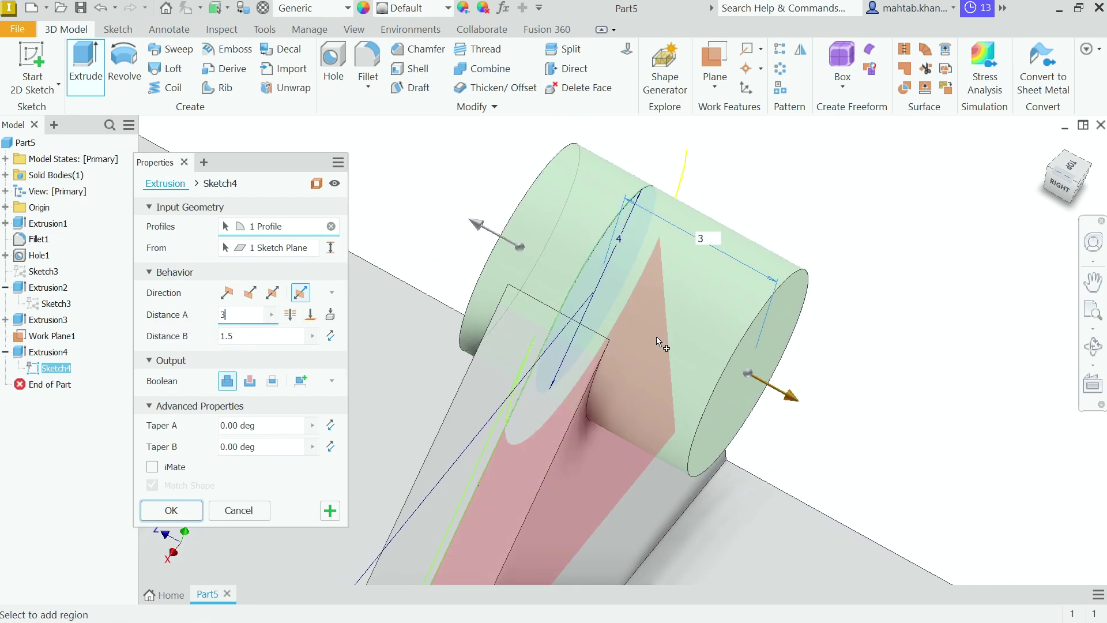
pyautogui.click(248, 337)
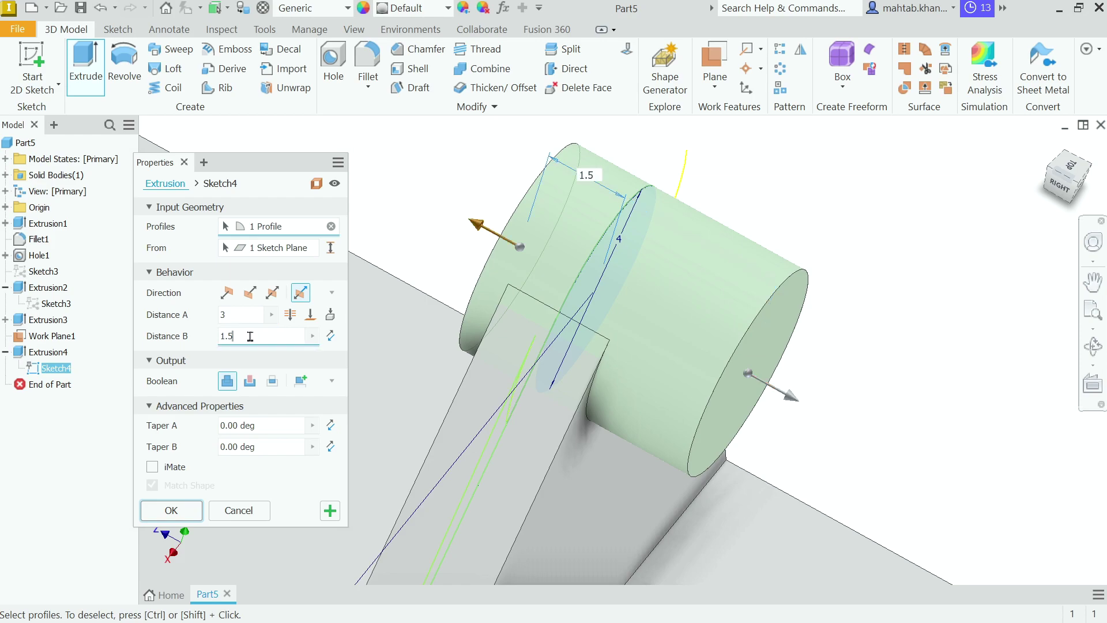
pyautogui.click(176, 510)
# Hide the shared profile sketch of the second upright and its boss
pyautogui.scroll(-5, 779, 250)
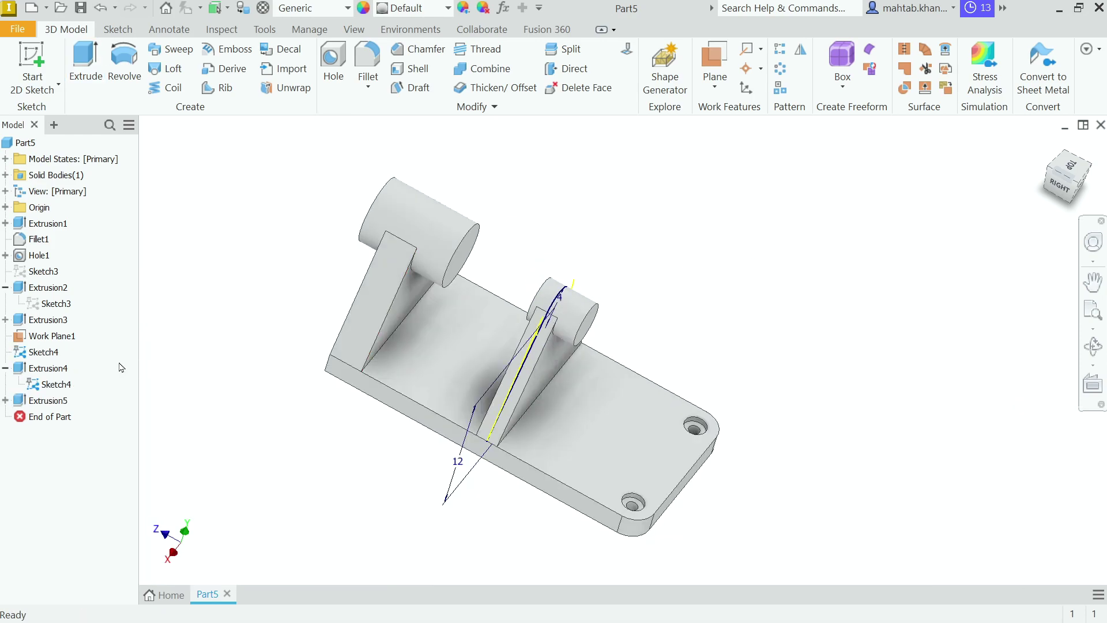
pyautogui.rightClick(55, 384)
pyautogui.click(86, 515)
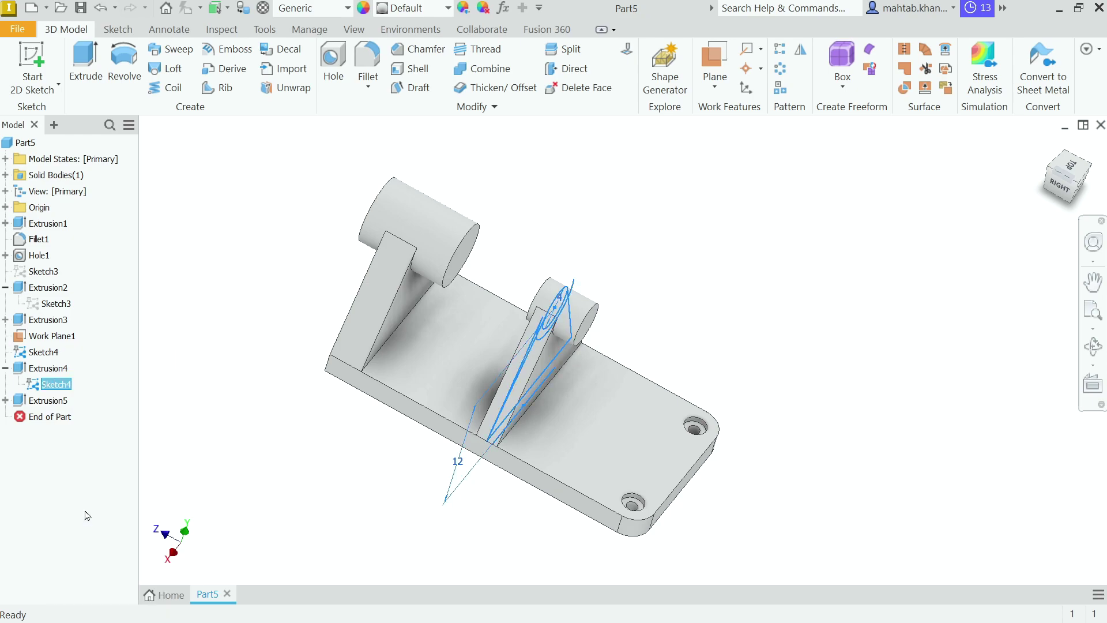
pyautogui.click(86, 514)
# Start a new sketch on the YZ origin plane through the middle of the bracket
pyautogui.moveTo(401, 476)
pyautogui.keyDown('shift'); pyautogui.mouseDown(button='middle')
pyautogui.moveTo(330, 434)
pyautogui.moveTo(318, 447)
pyautogui.moveTo(335, 448)
pyautogui.mouseUp(button='middle'); pyautogui.keyUp('shift')
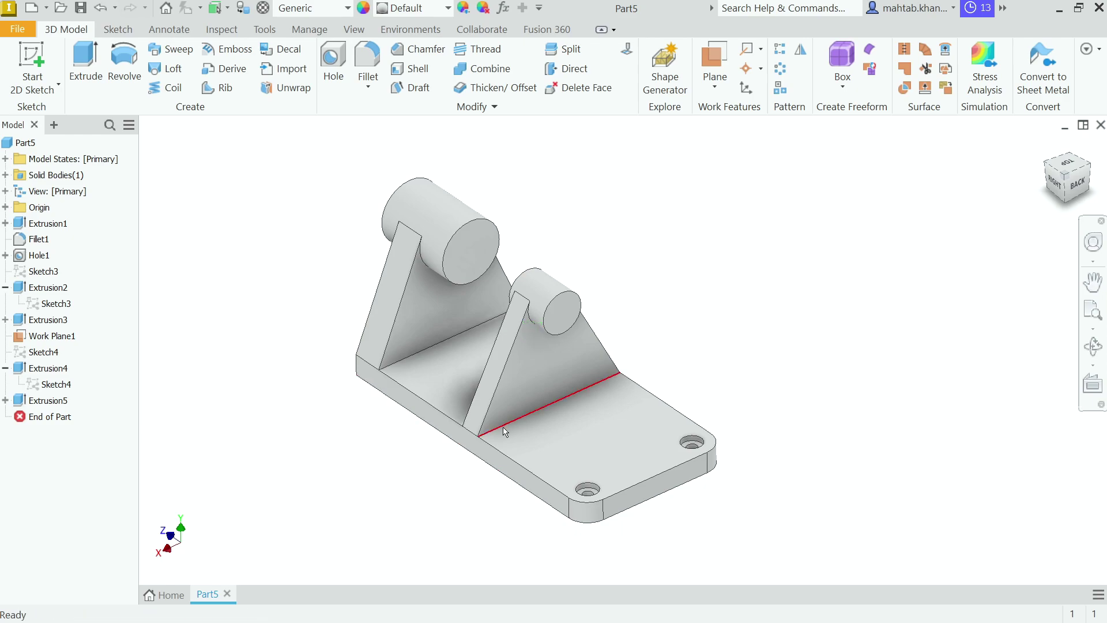
pyautogui.click(6, 208)
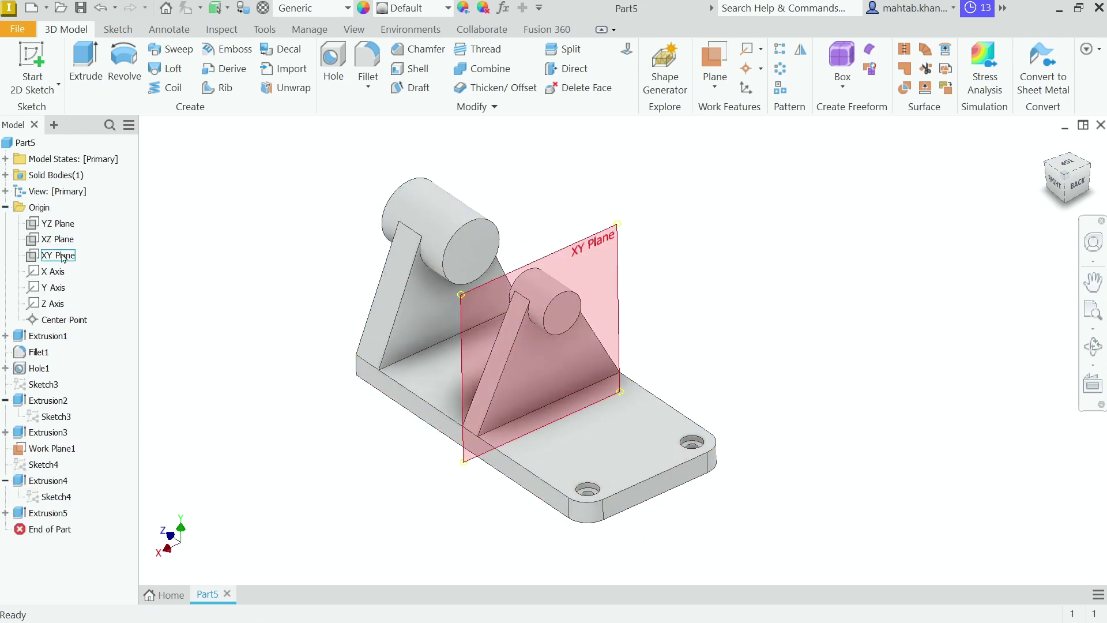
pyautogui.click(63, 224)
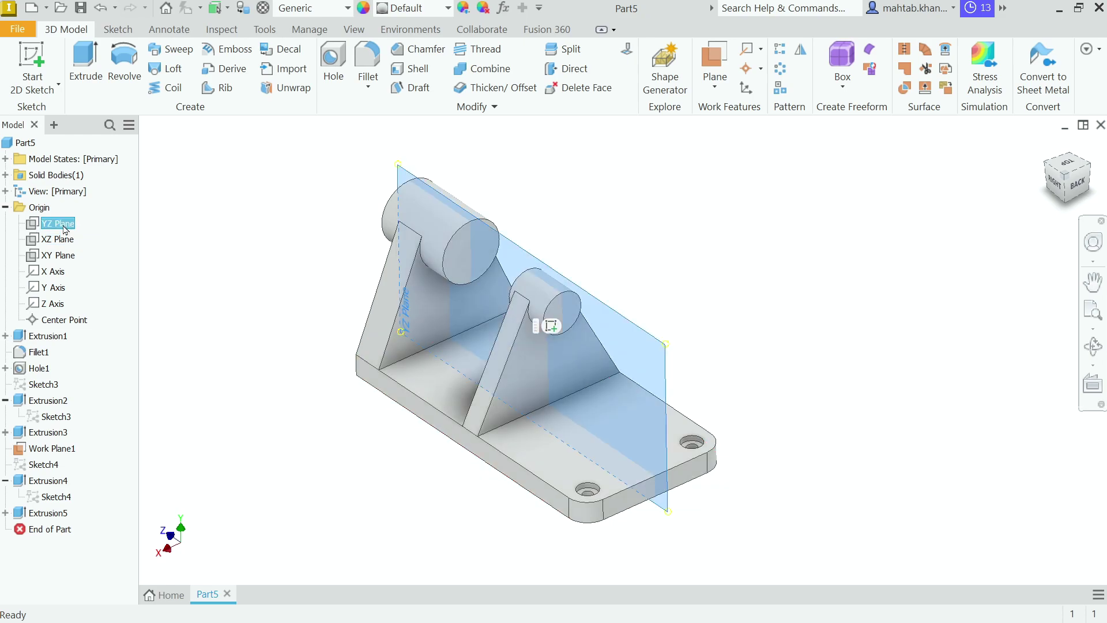
pyautogui.click(551, 326)
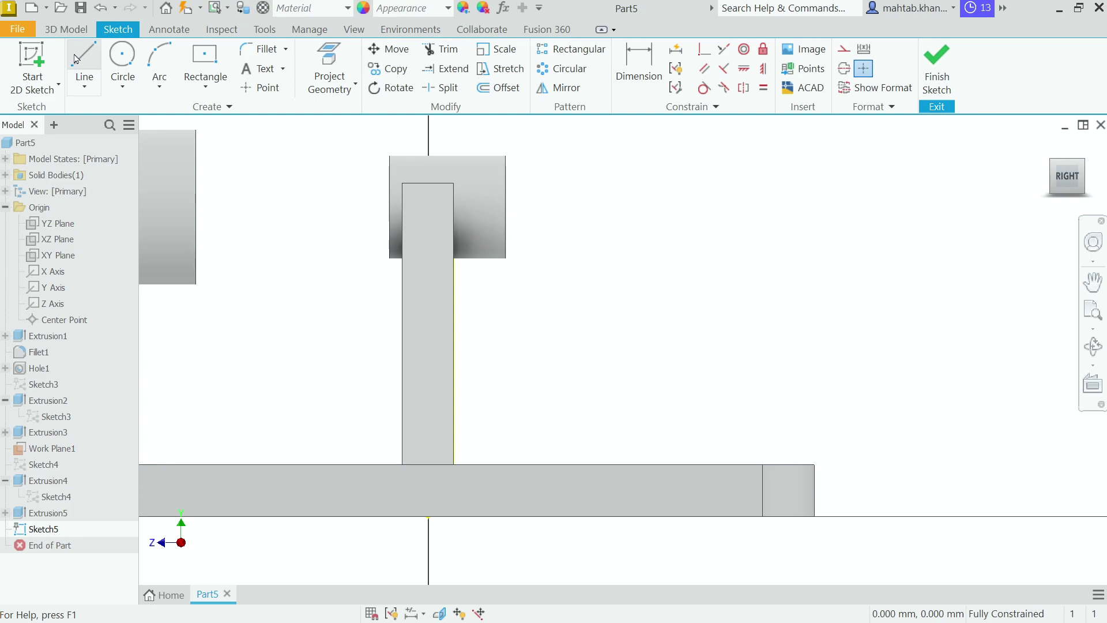
# Draw a slanted line from beside the second upright down toward the plate's counterbored end, leaving both ends unattached
pyautogui.click(77, 58)
pyautogui.click(474, 297)
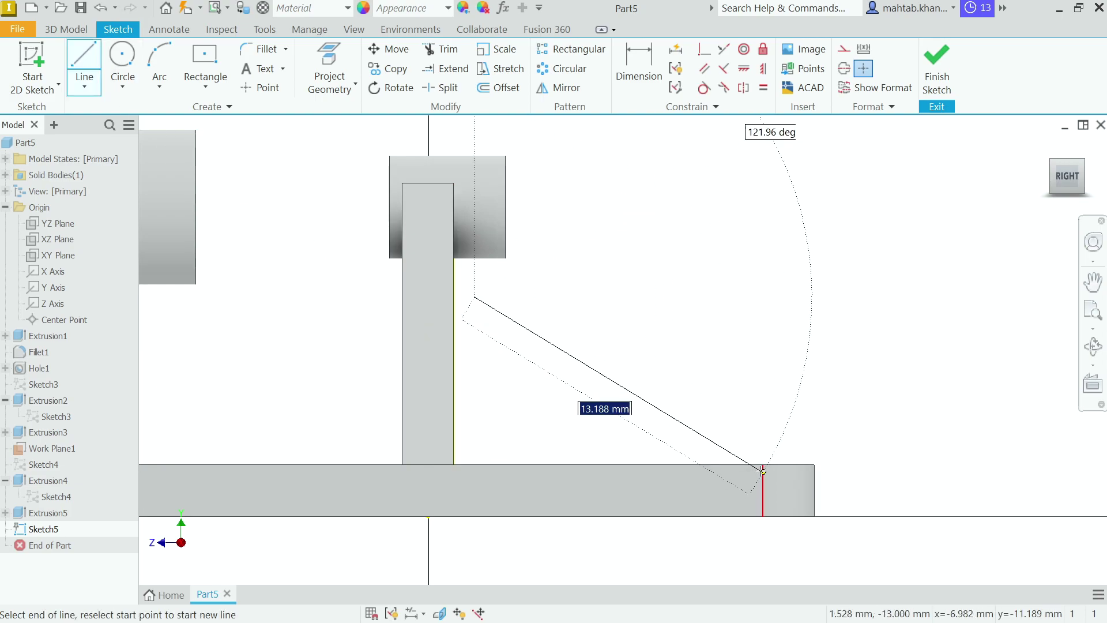
pyautogui.click(725, 445)
pyautogui.press('Escape')
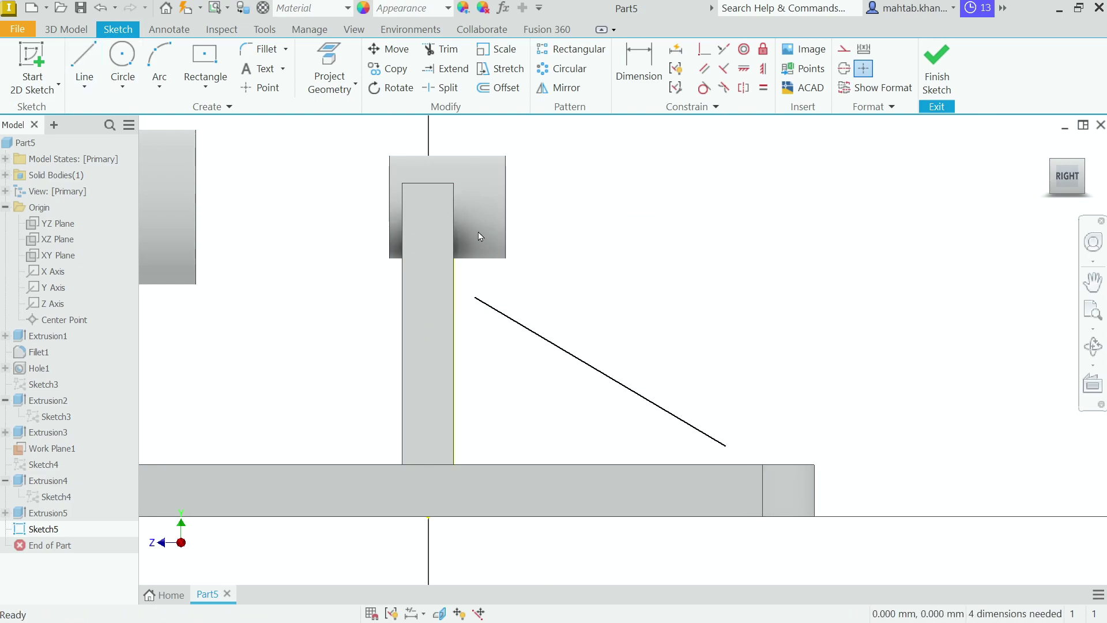
# Dimension the slanted line's lower end at 4 mm horizontally from the plate's counterbored end edge
pyautogui.click(638, 67)
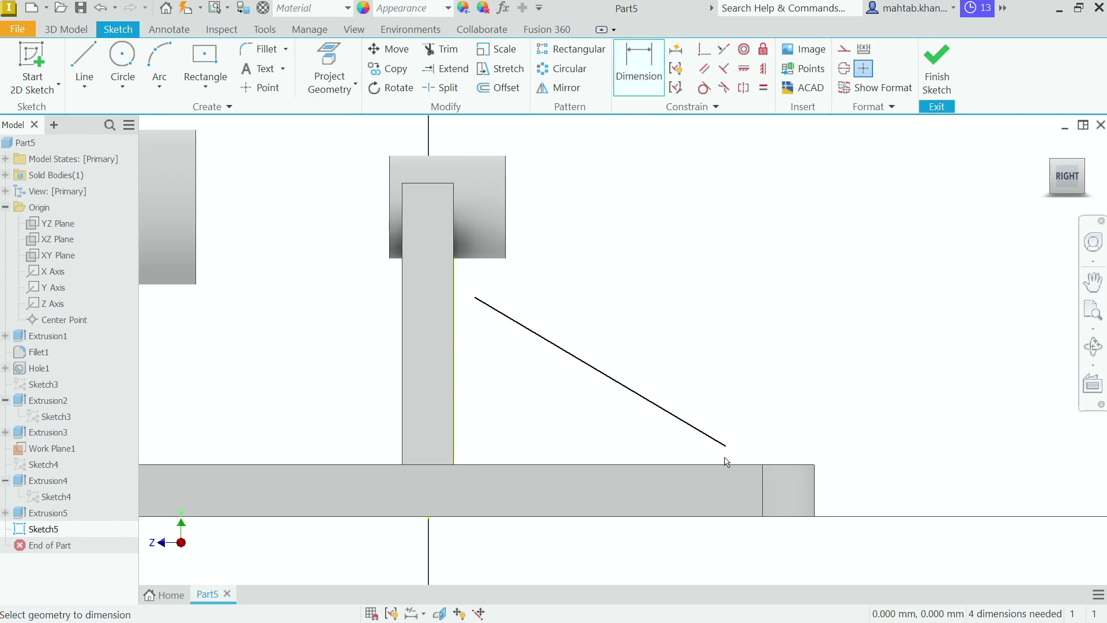
pyautogui.click(815, 492)
pyautogui.click(781, 401)
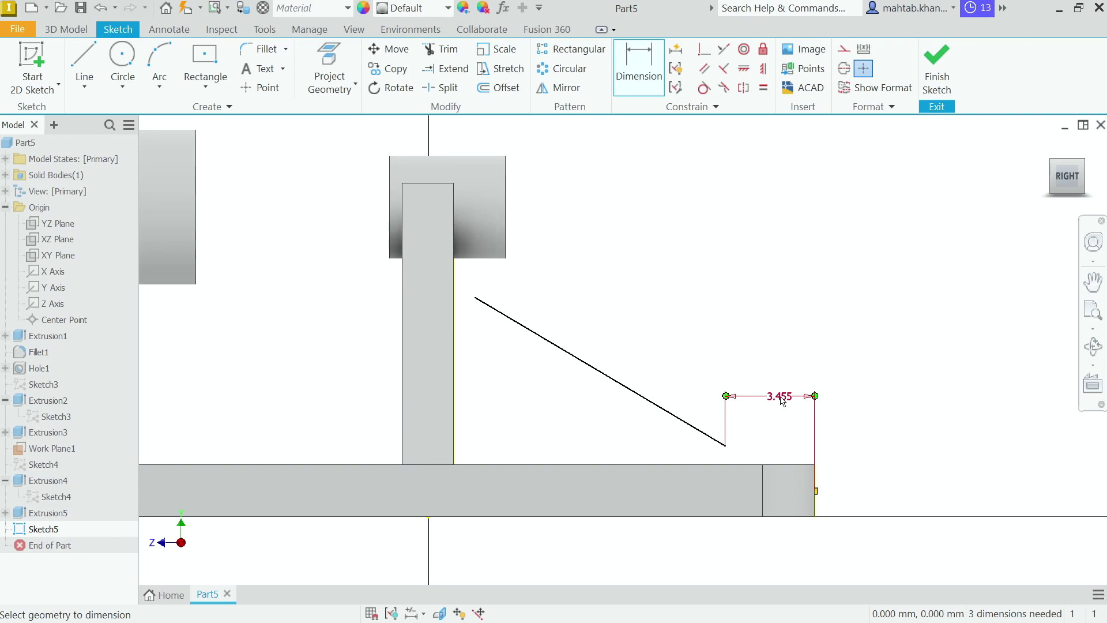
pyautogui.click(782, 401)
pyautogui.write('4')
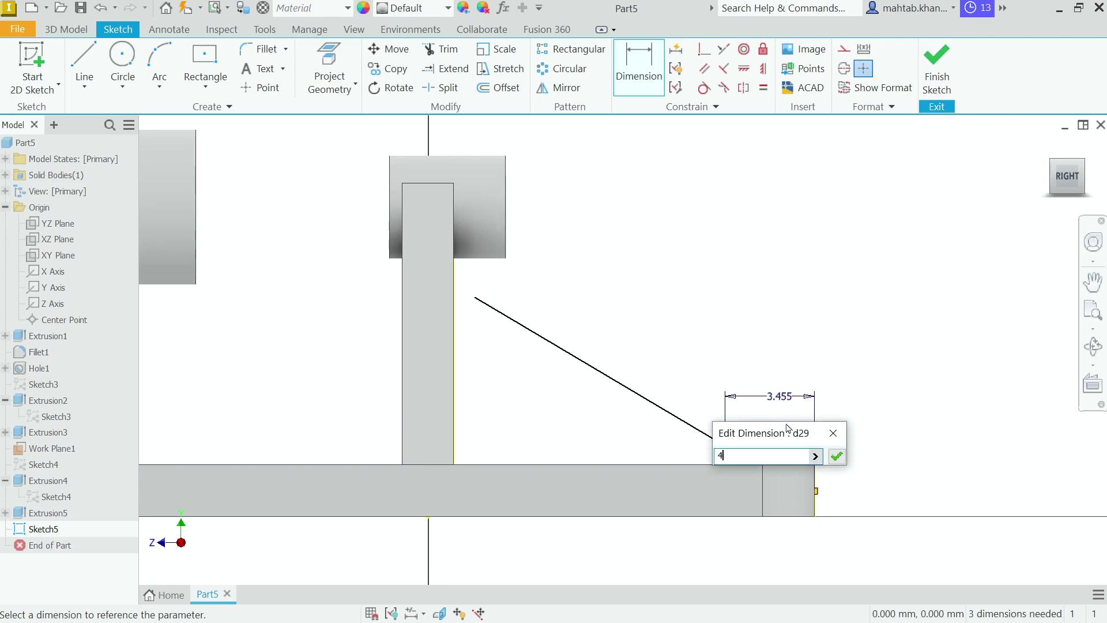
pyautogui.click(837, 457)
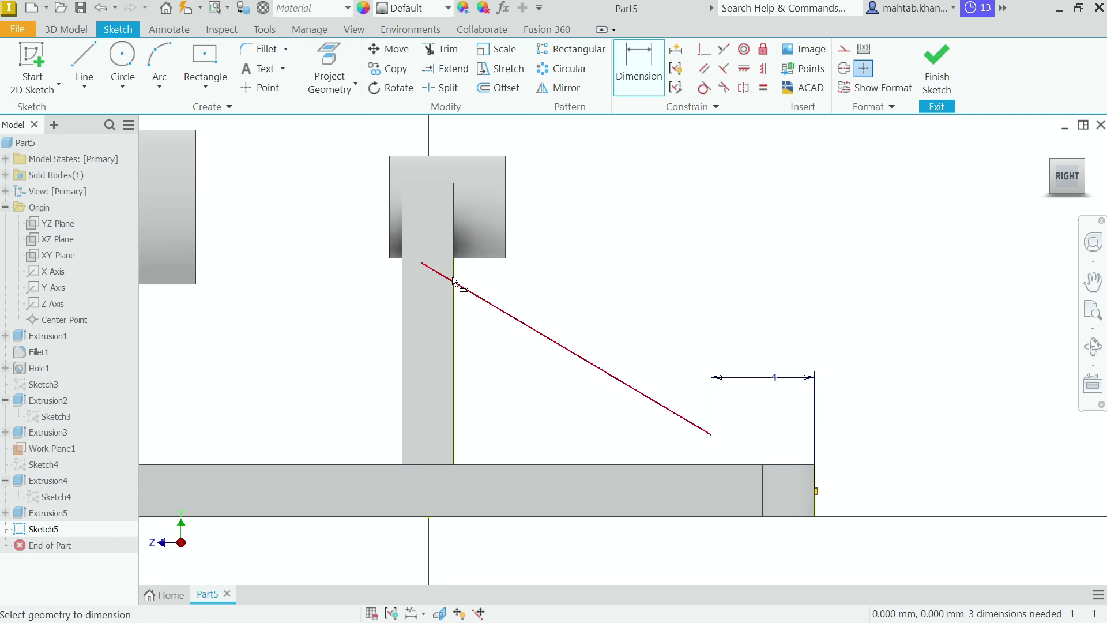
# Dimension the slanted line's upper end at 6 mm above the plate's top edge
pyautogui.click(376, 465)
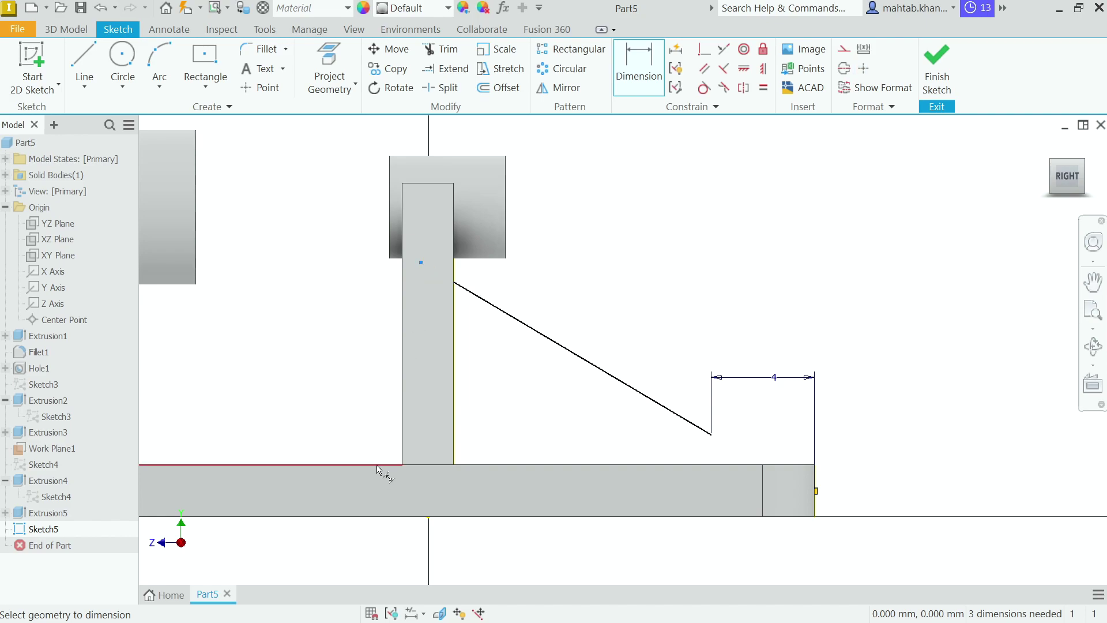
pyautogui.click(357, 361)
pyautogui.click(357, 362)
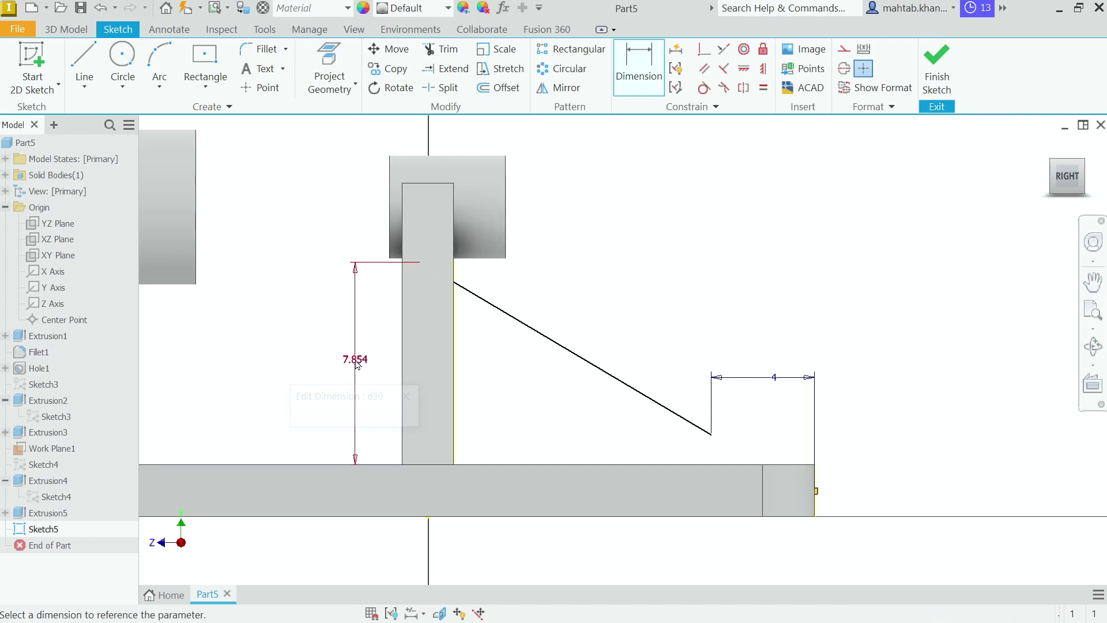
pyautogui.write('6')
pyautogui.press('Return')
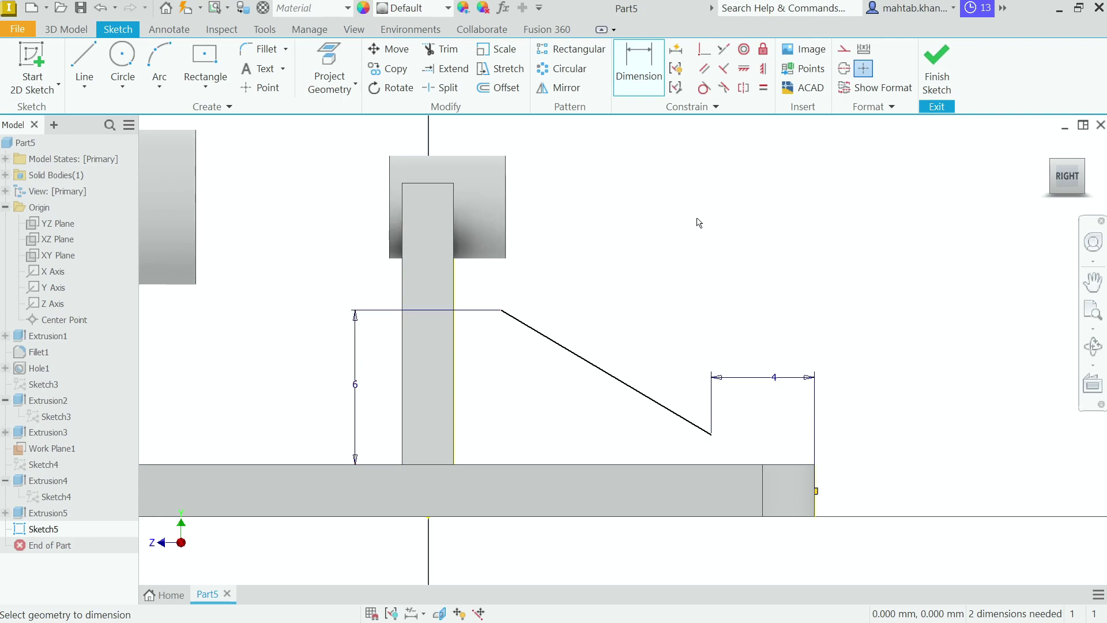
pyautogui.rightClick(698, 191)
pyautogui.click(752, 186)
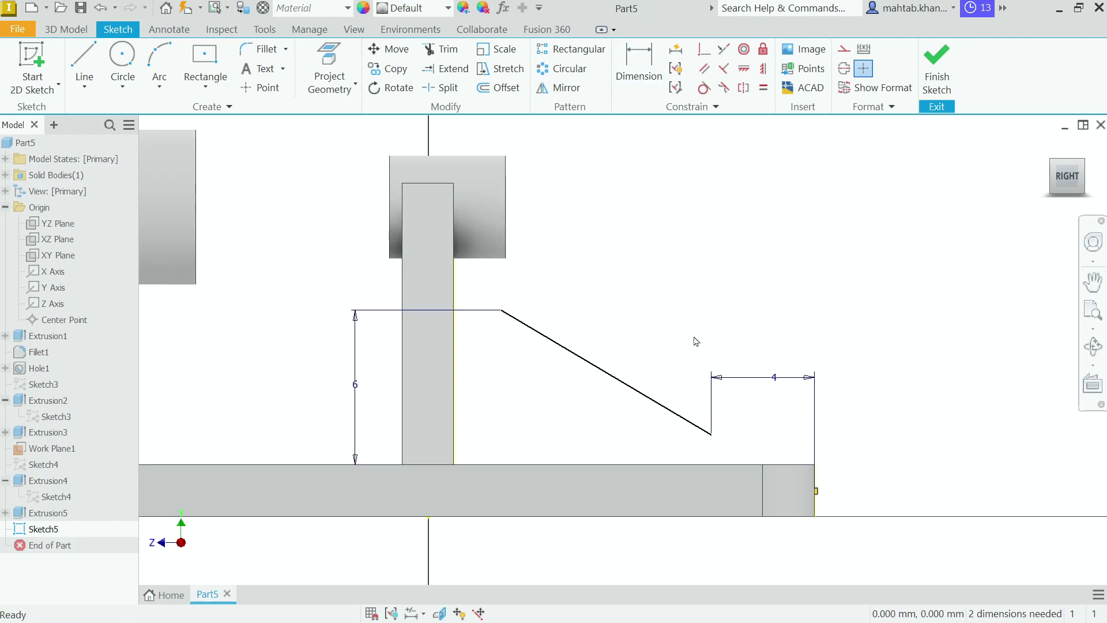
# Constrain the slanted line's upper end coincident with the second upright's vertical edge facing the counterbored end
pyautogui.click(702, 53)
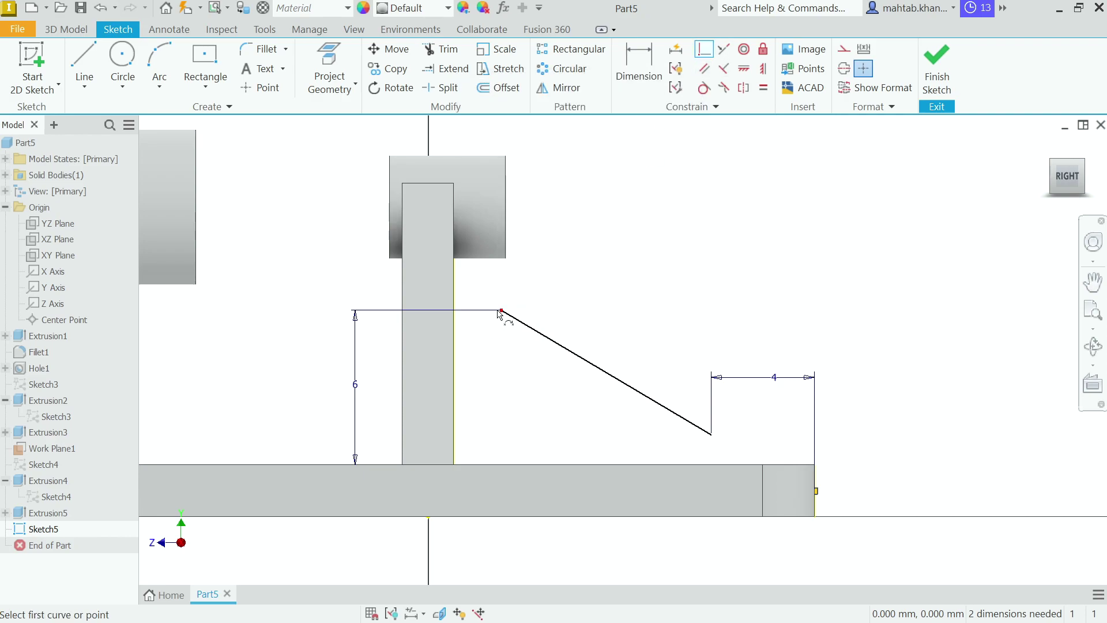
pyautogui.click(499, 312)
pyautogui.click(456, 322)
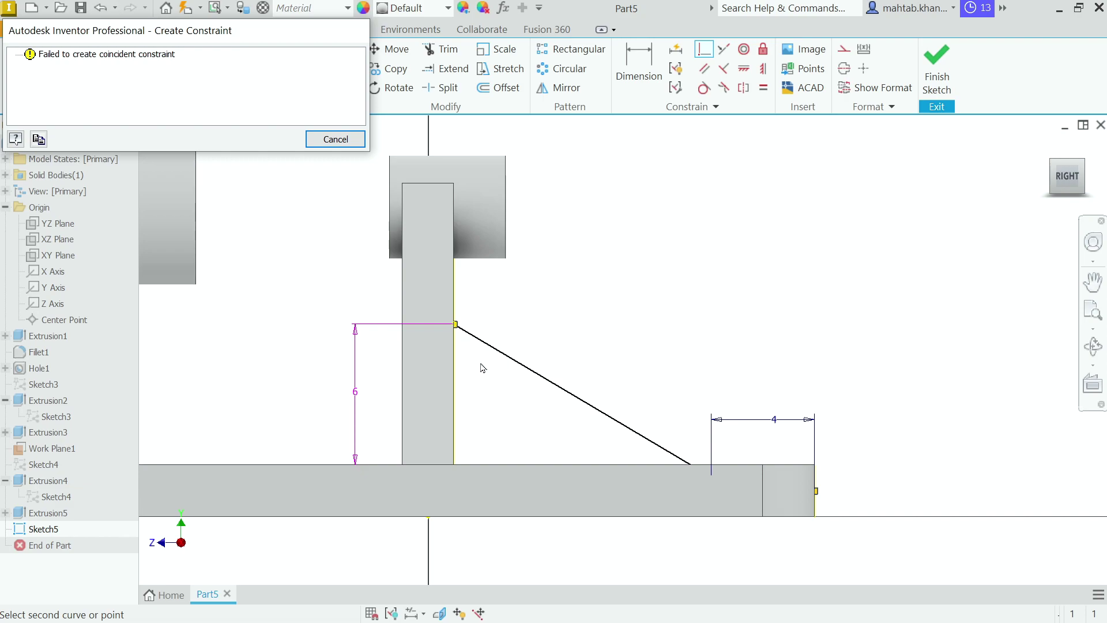
pyautogui.click(340, 141)
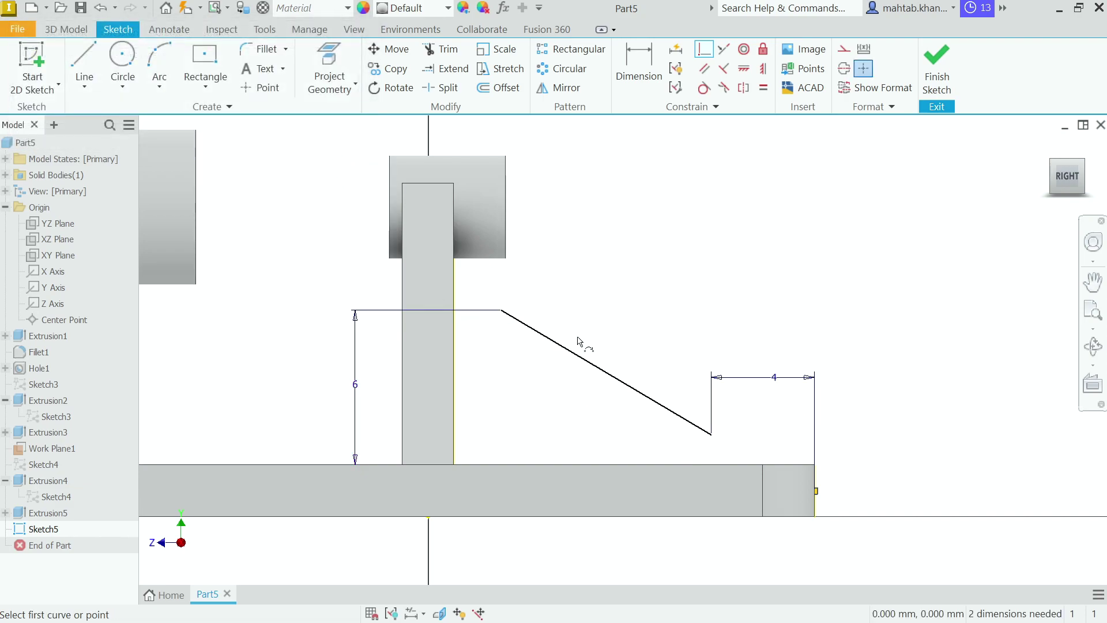
pyautogui.click(501, 312)
pyautogui.click(454, 305)
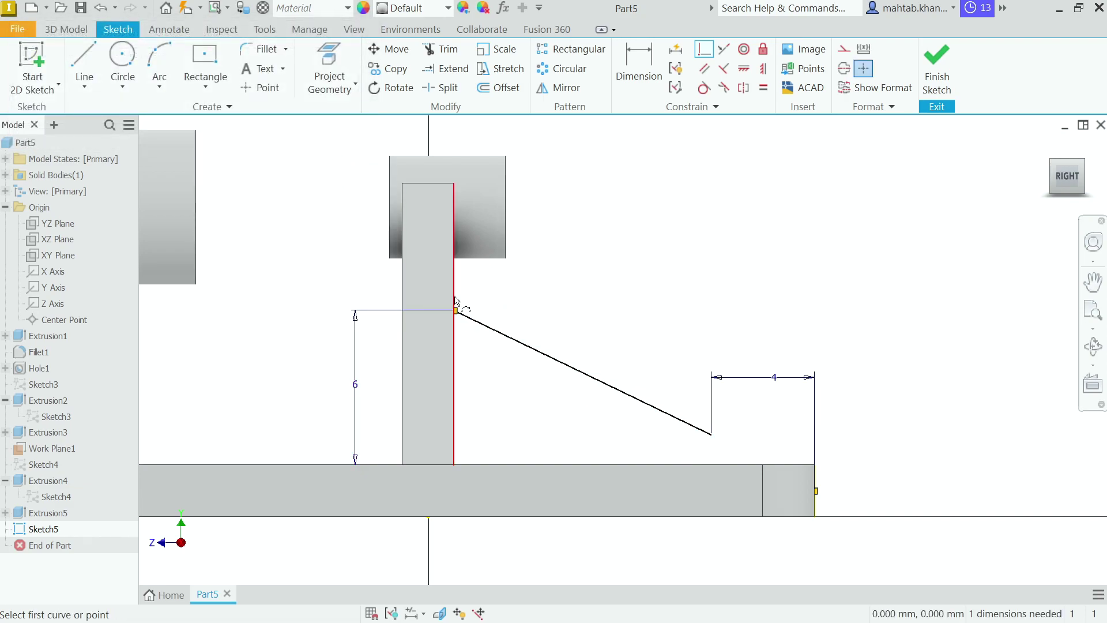
# Constrain the slanted line's lower end coincident with the plate's top edge and finish the sketch
pyautogui.click(712, 435)
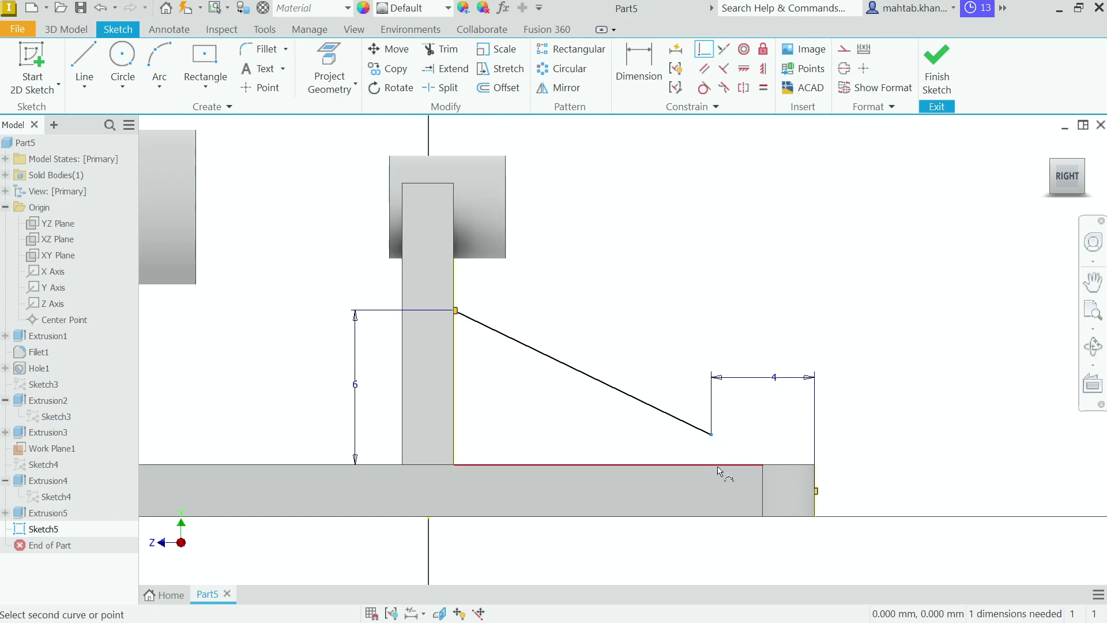
pyautogui.click(720, 465)
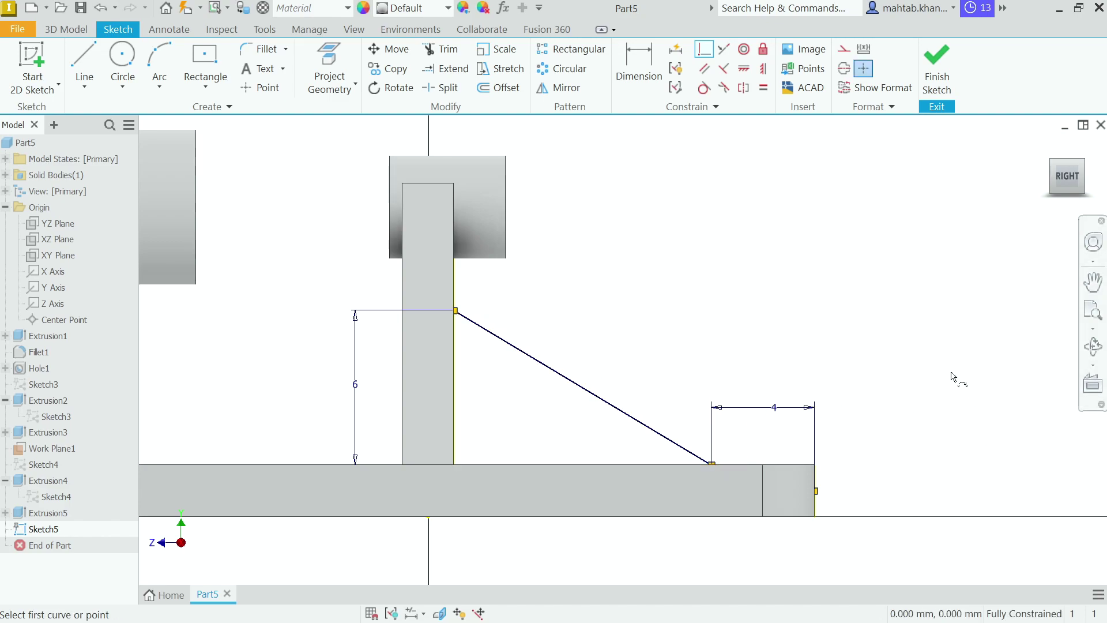
pyautogui.press('Escape')
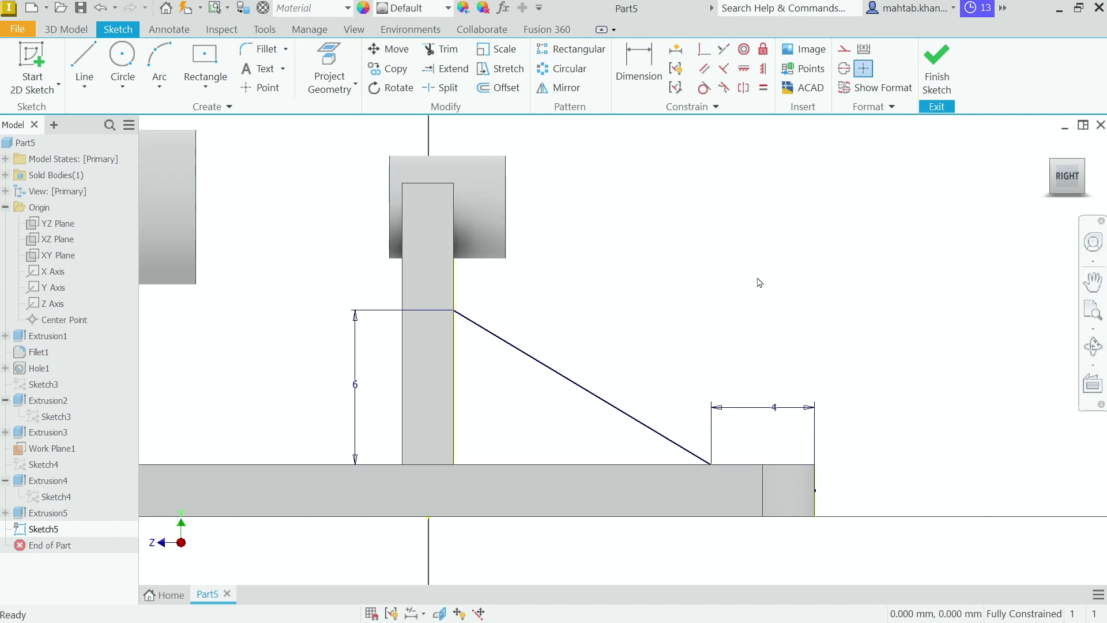
pyautogui.click(936, 68)
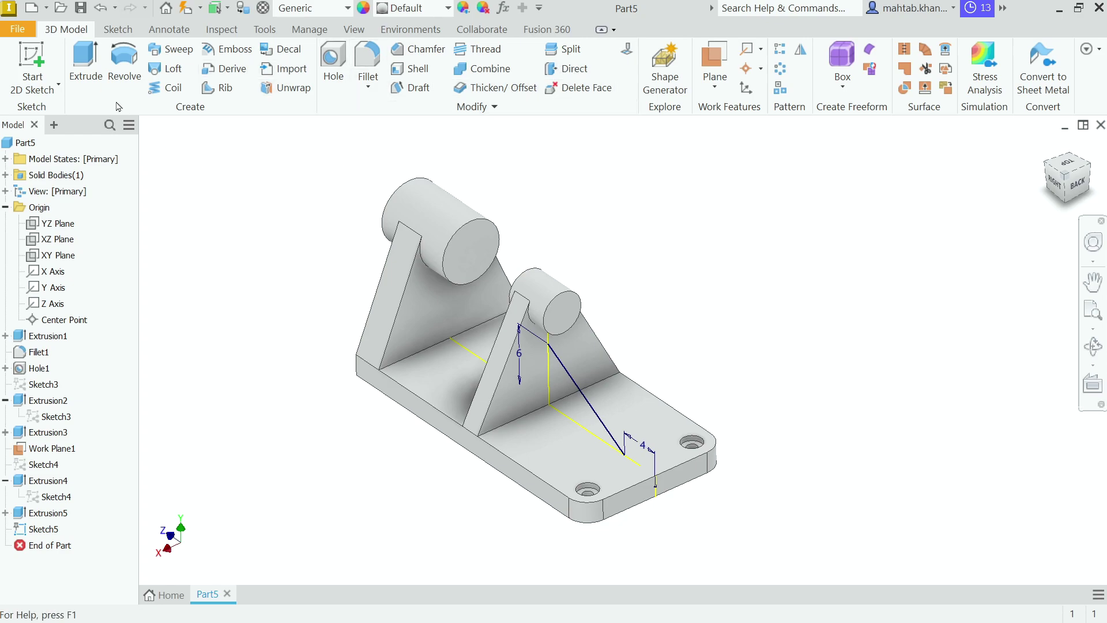
# Create a 2 mm thick rib parallel to the sketch plane from the slanted line, using Direction 1 and To Next
pyautogui.click(217, 87)
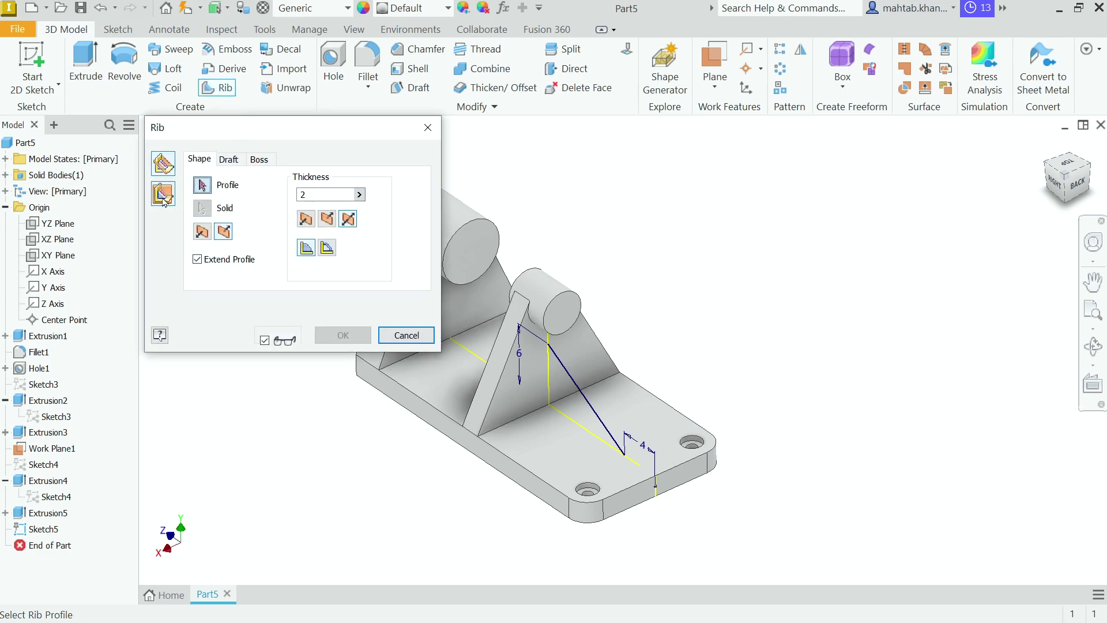
pyautogui.click(164, 198)
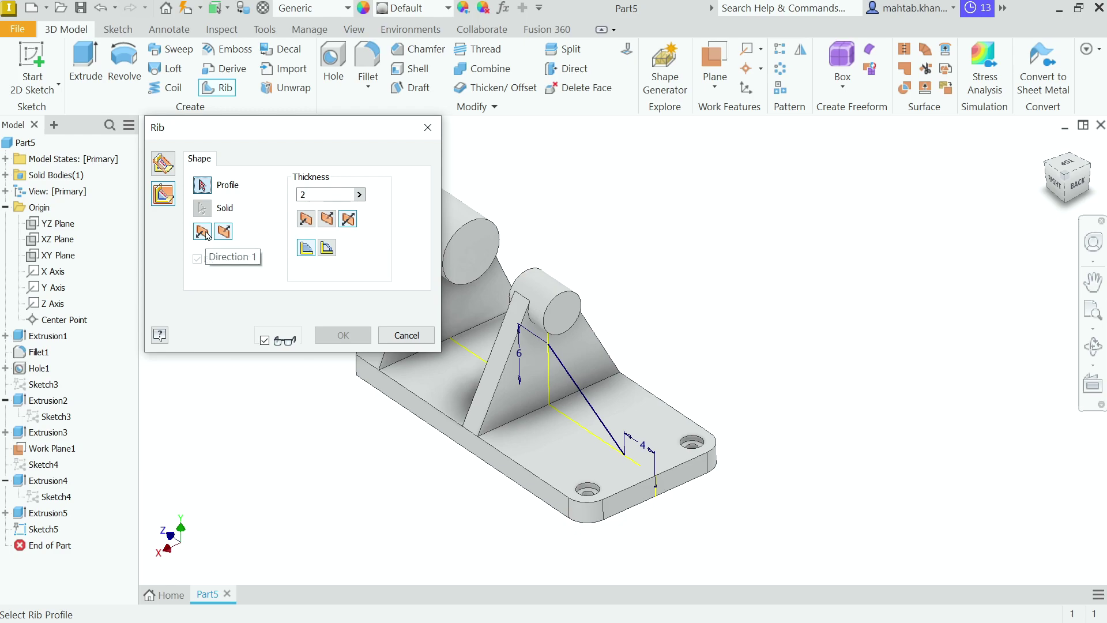
pyautogui.click(579, 392)
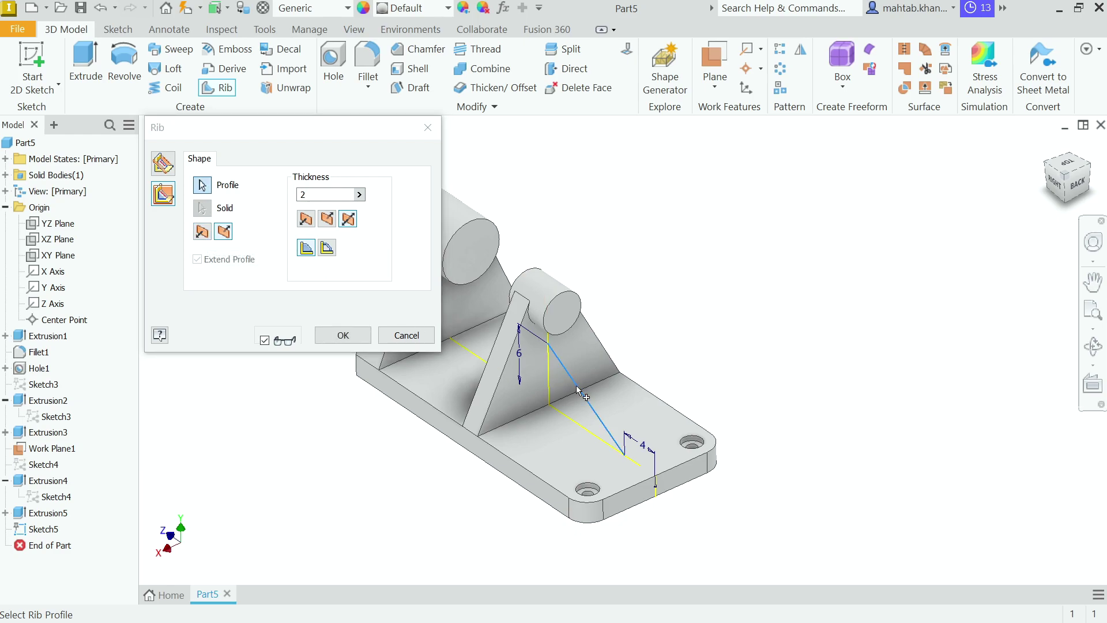
pyautogui.click(202, 232)
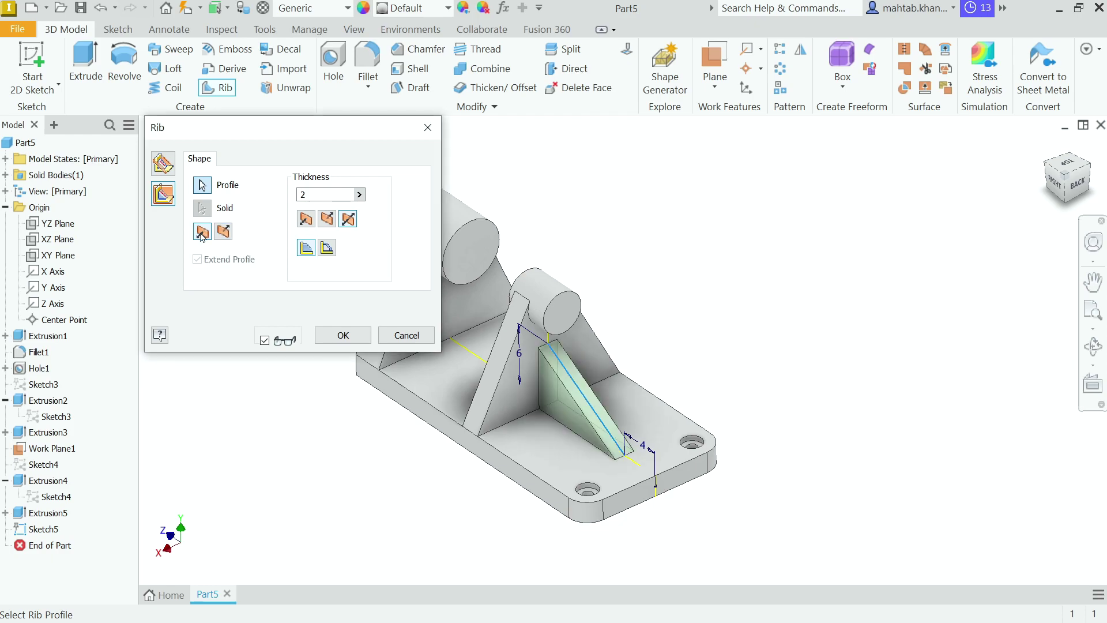
pyautogui.scroll(3, 540, 388)
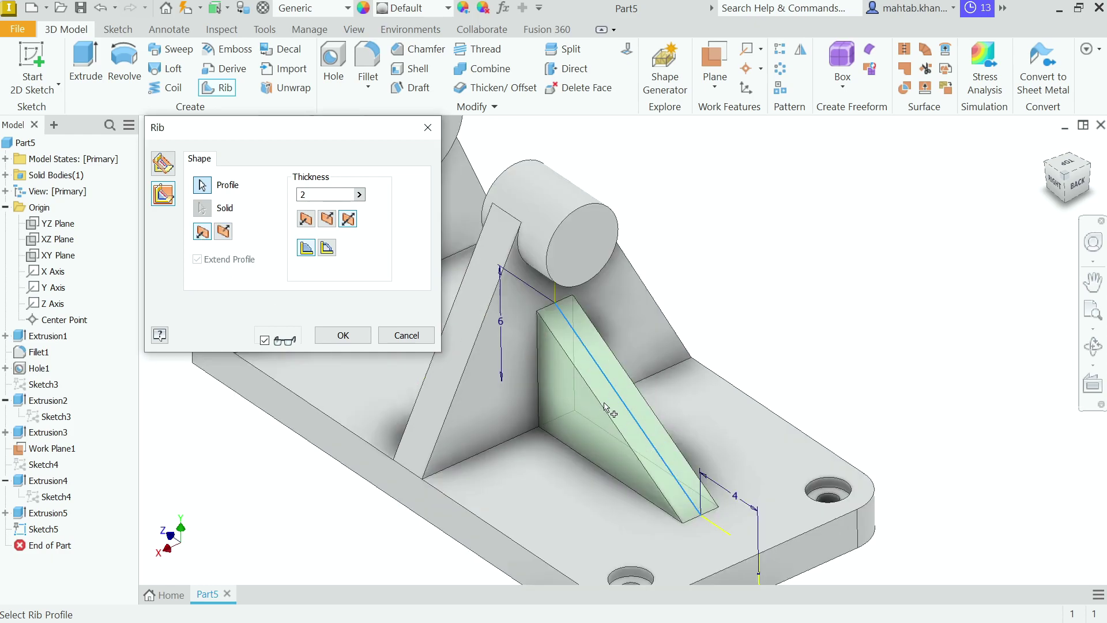
pyautogui.click(311, 194)
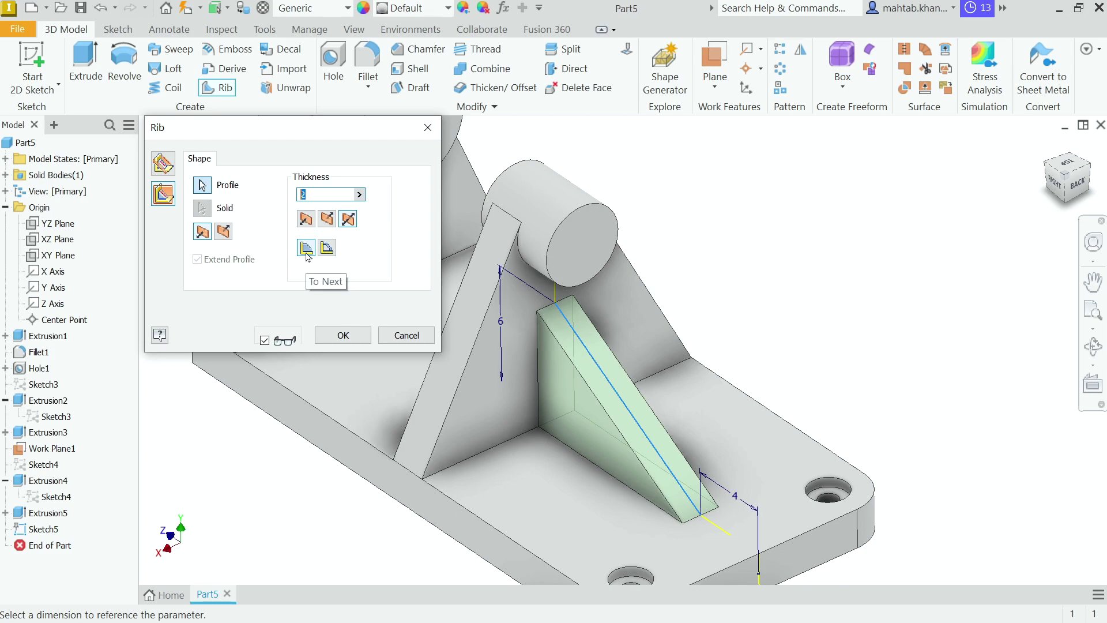
pyautogui.click(343, 335)
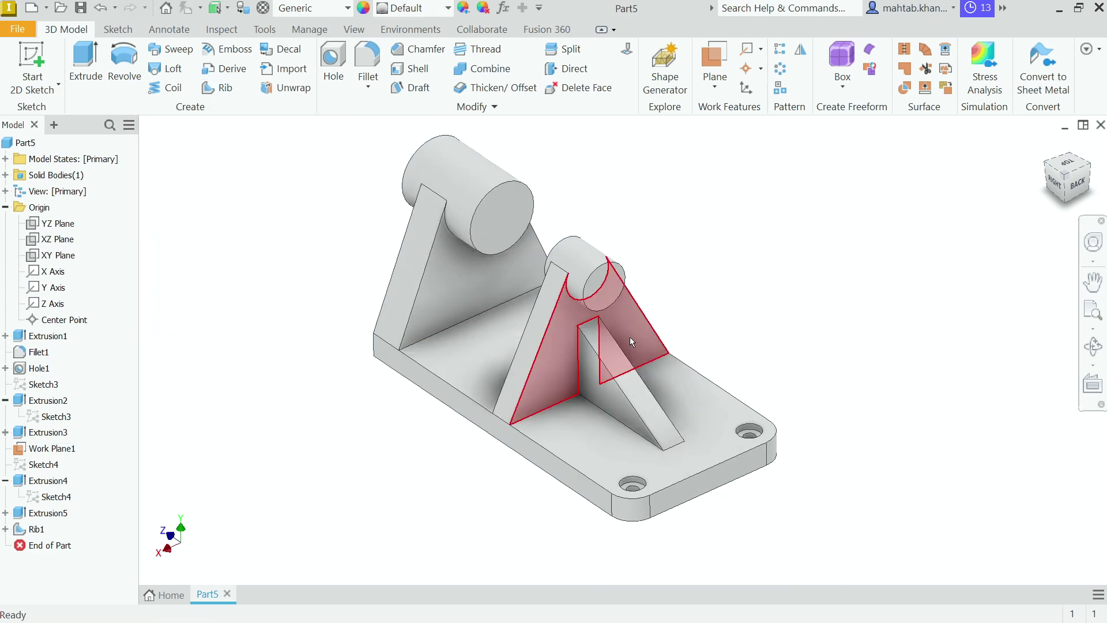
# Start a sketch on the smaller boss's end face and draw a 3 mm diameter circle at its centre
pyautogui.scroll(3, 576, 279)
pyautogui.scroll(-3, 577, 279)
pyautogui.scroll(2, 544, 209)
pyautogui.click(547, 231)
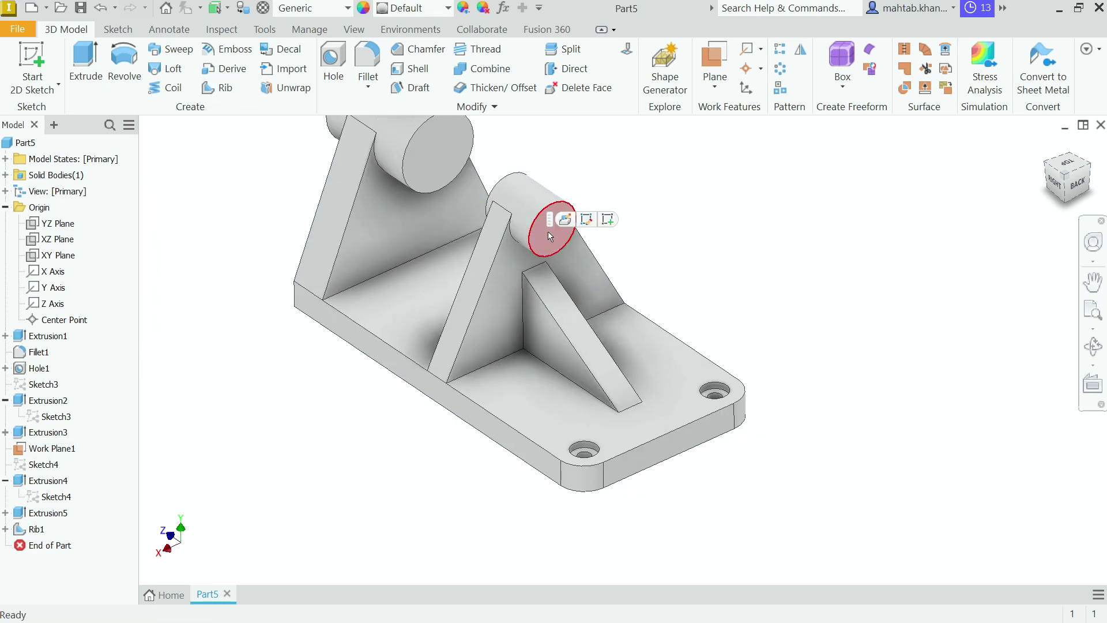
pyautogui.click(607, 221)
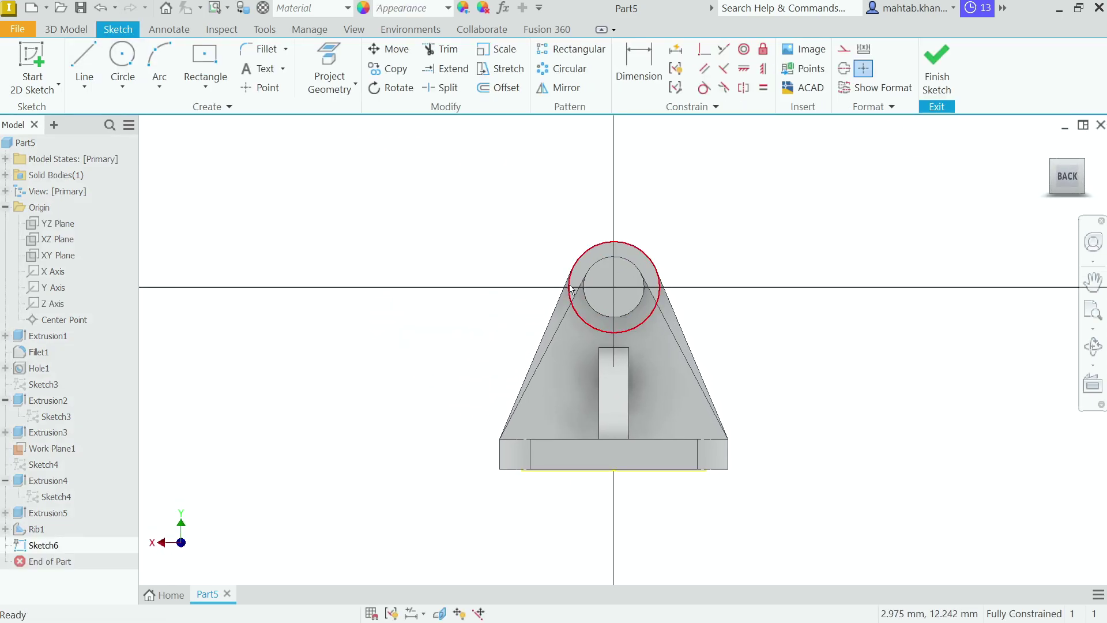
pyautogui.scroll(3, 628, 236)
pyautogui.click(132, 61)
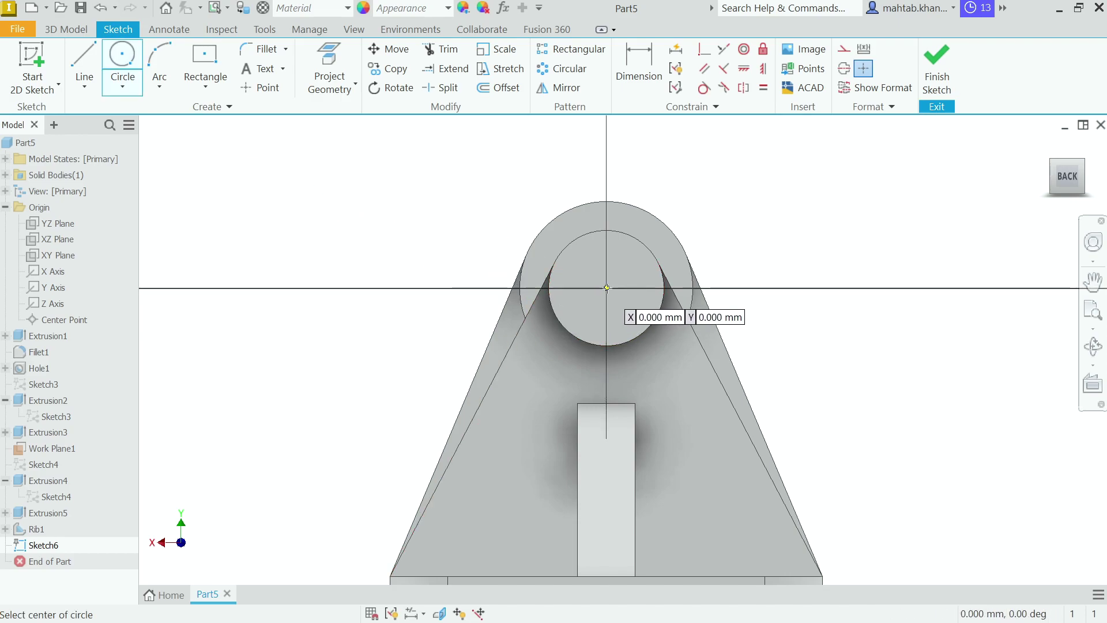
pyautogui.click(607, 287)
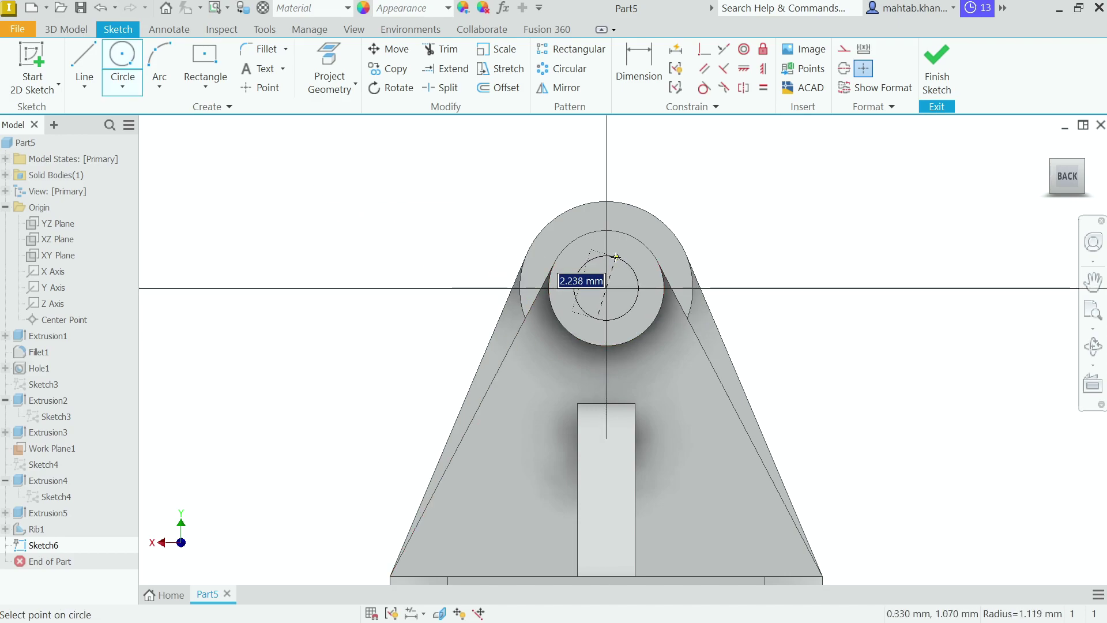
pyautogui.write('3')
pyautogui.press('Return')
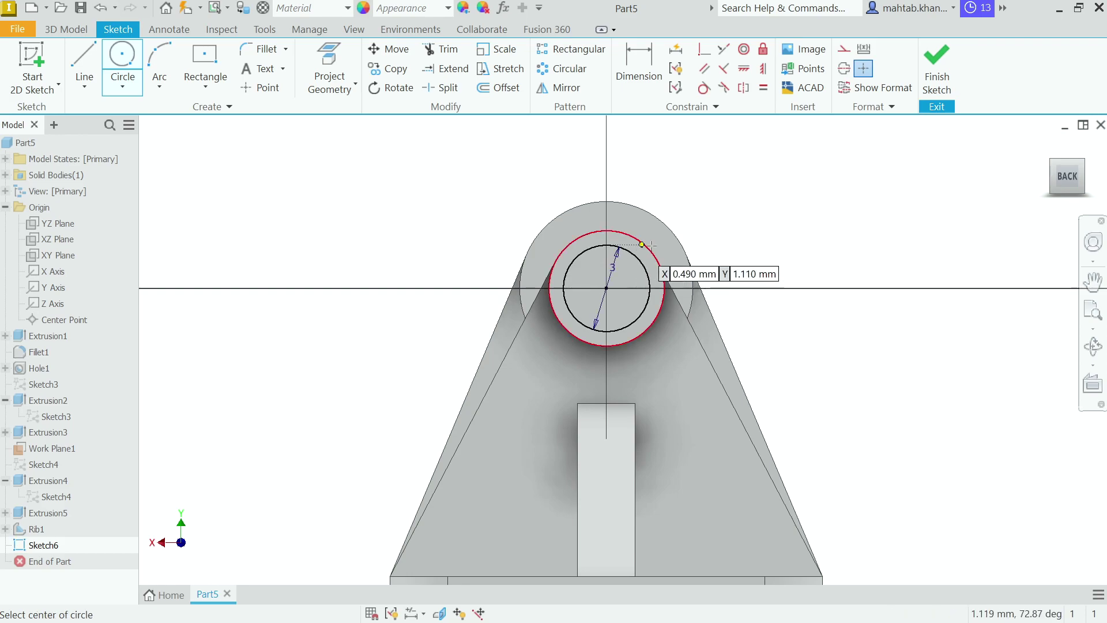
pyautogui.rightClick(744, 207)
pyautogui.click(805, 208)
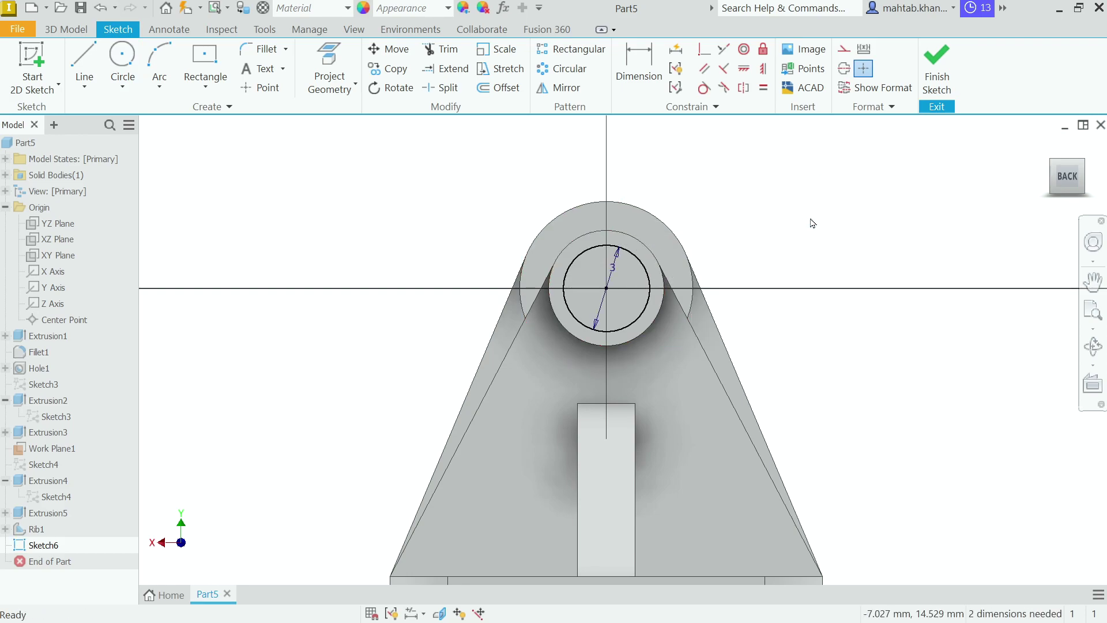
# Pull the 3 mm circle off the boss centre and constrain it concentric with the smaller boss's circular edge
pyautogui.moveTo(650, 303); pyautogui.dragTo(535, 197)
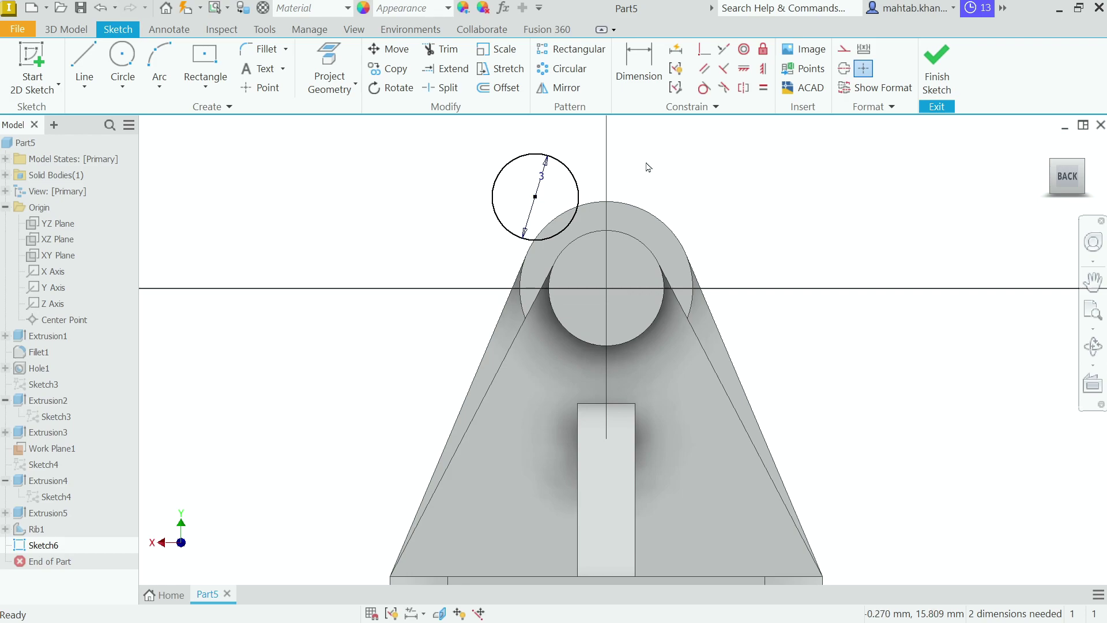
pyautogui.click(745, 51)
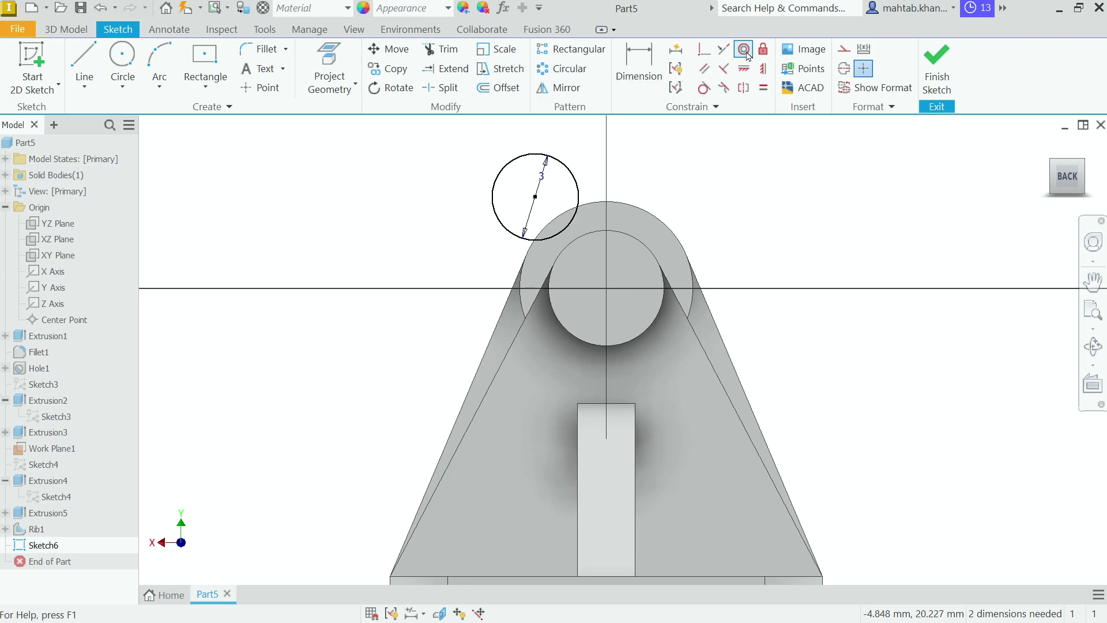
pyautogui.click(569, 243)
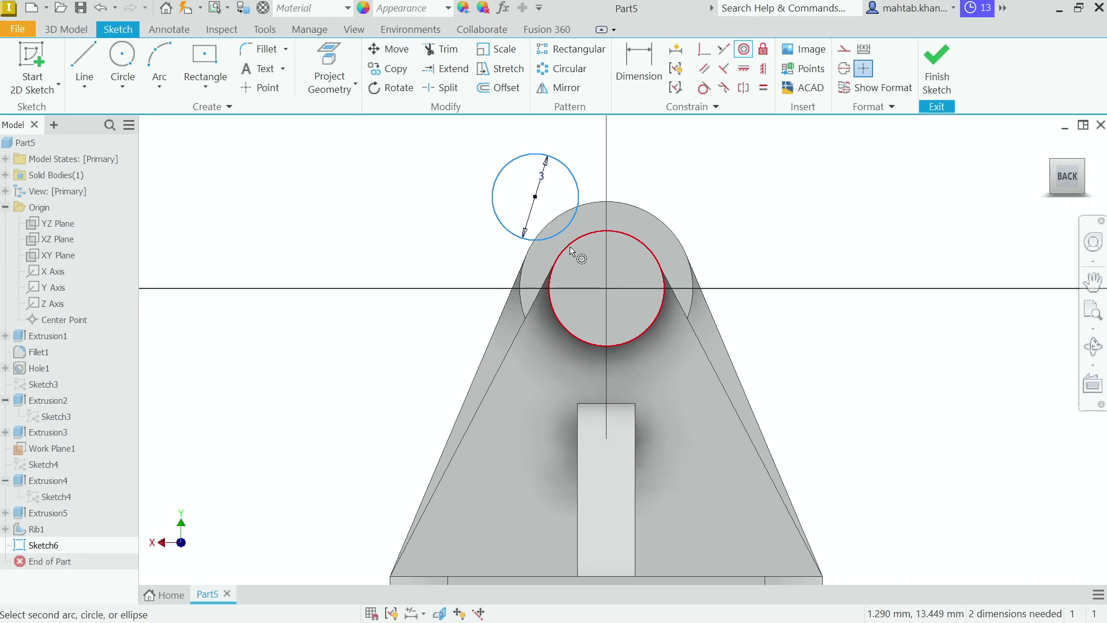
pyautogui.click(570, 249)
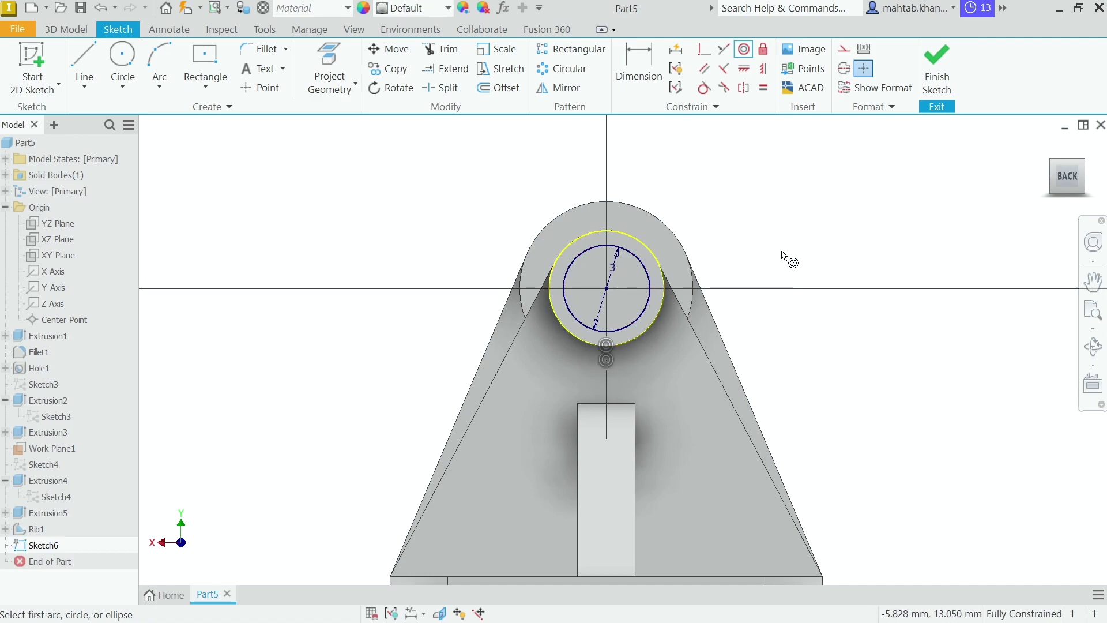
pyautogui.rightClick(830, 212)
pyautogui.click(868, 218)
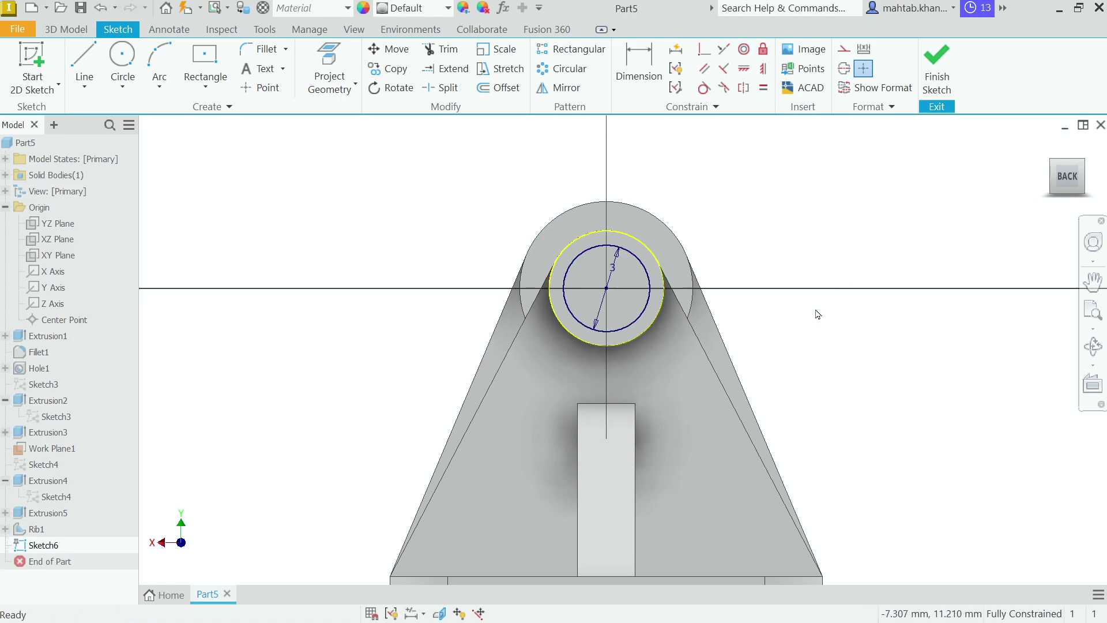
# Finish the sketch and set up an Extrude cut with the 3 mm circle as its profile
pyautogui.click(1043, 148)
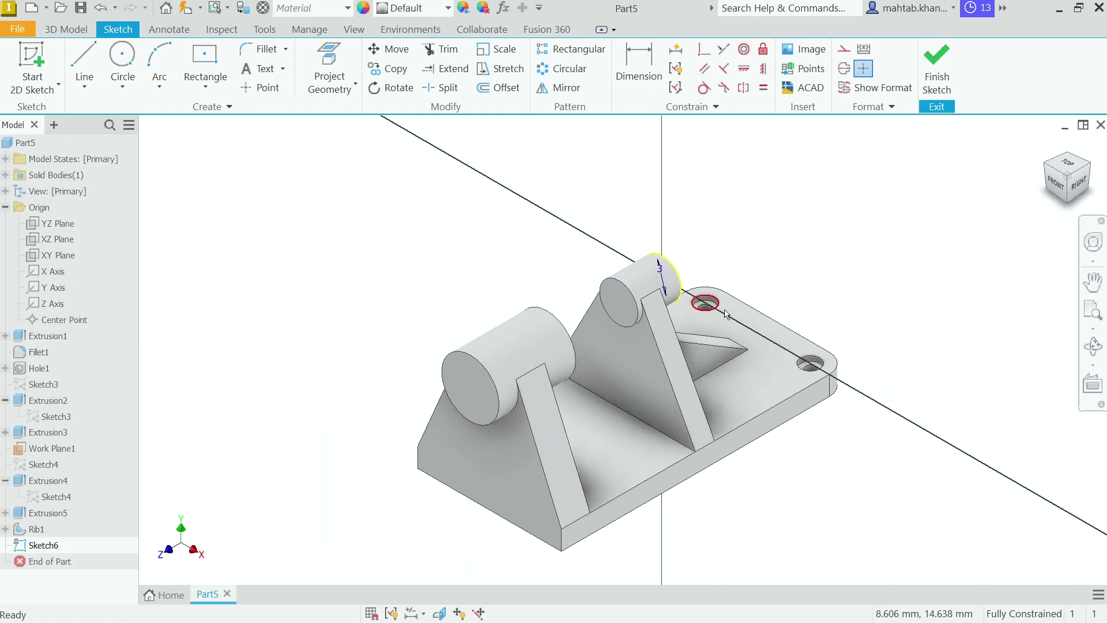
pyautogui.moveTo(725, 313)
pyautogui.keyDown('shift'); pyautogui.mouseDown(button='middle')
pyautogui.moveTo(704, 271)
pyautogui.moveTo(692, 291)
pyautogui.mouseUp(button='middle'); pyautogui.keyUp('shift')
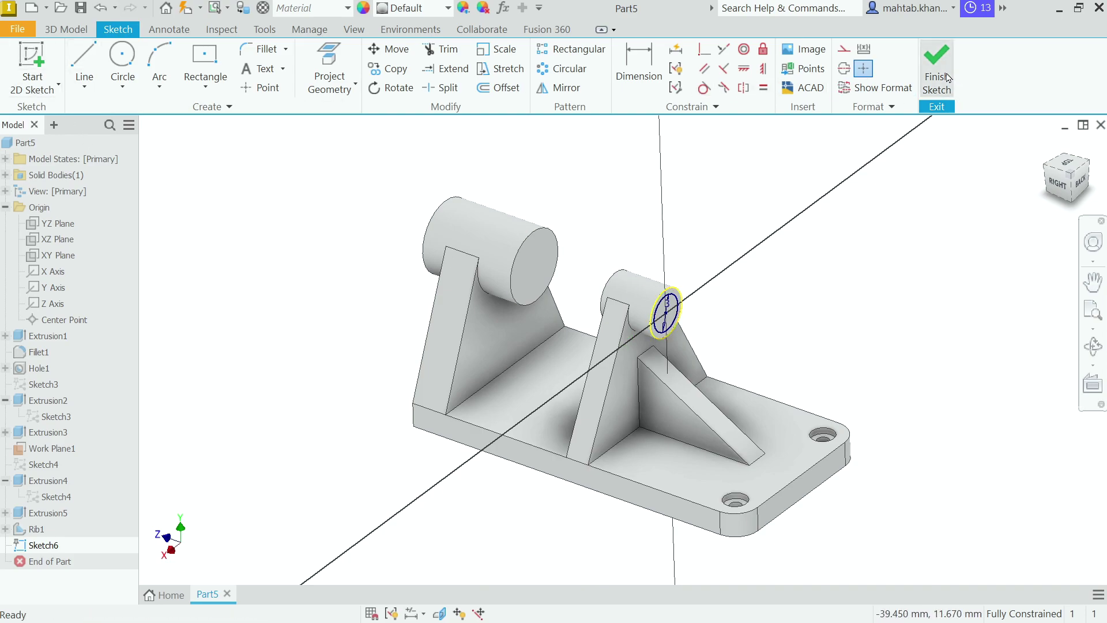
pyautogui.click(936, 70)
pyautogui.click(82, 71)
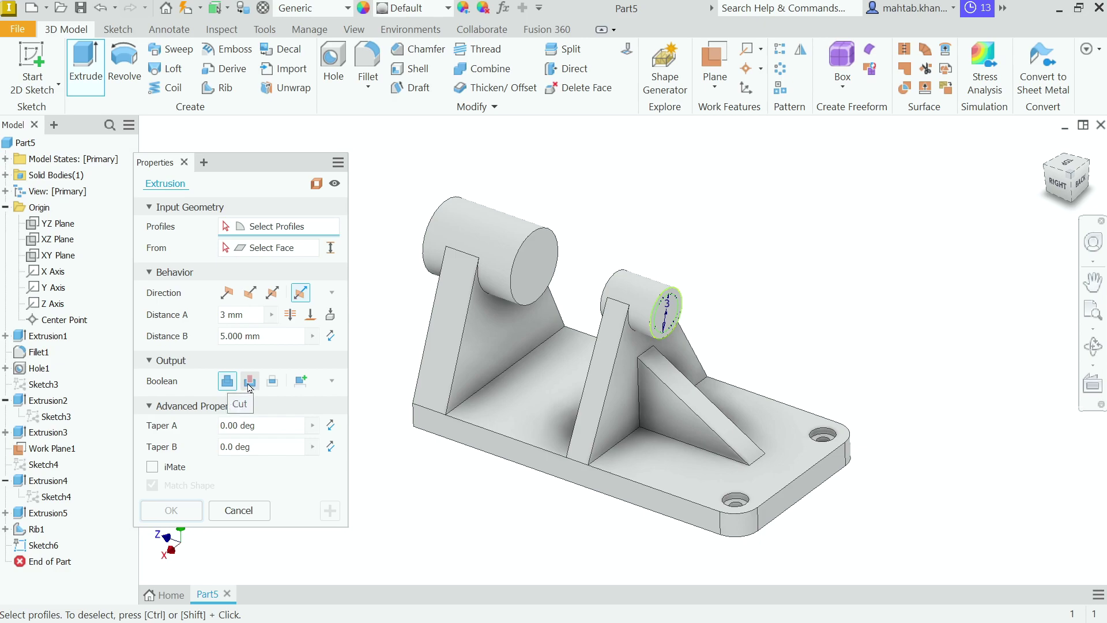
pyautogui.click(250, 385)
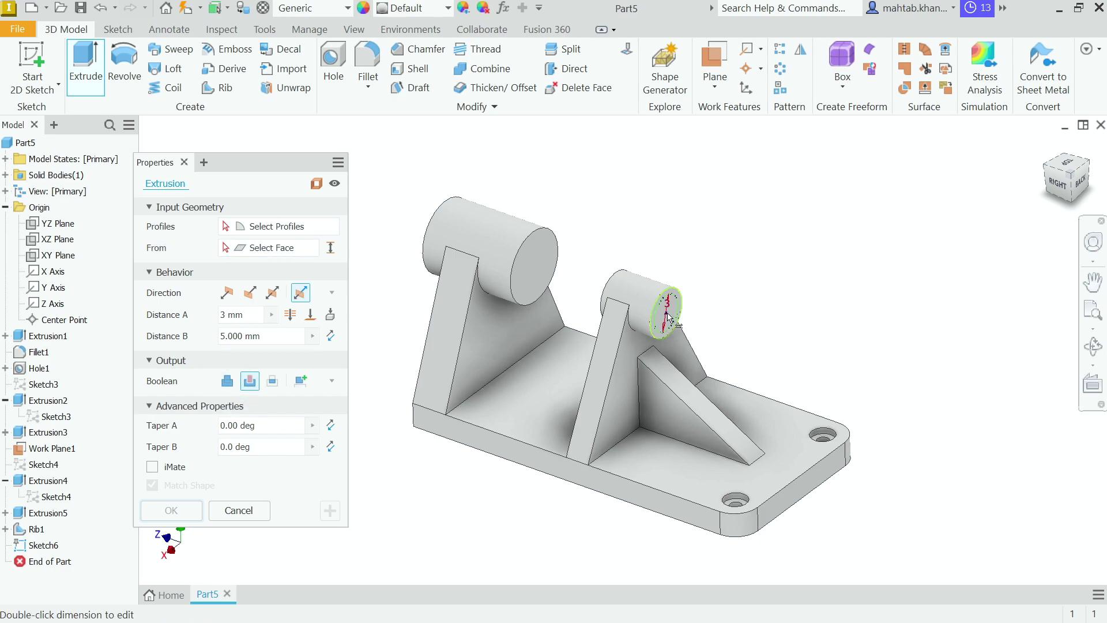
pyautogui.scroll(4, 659, 323)
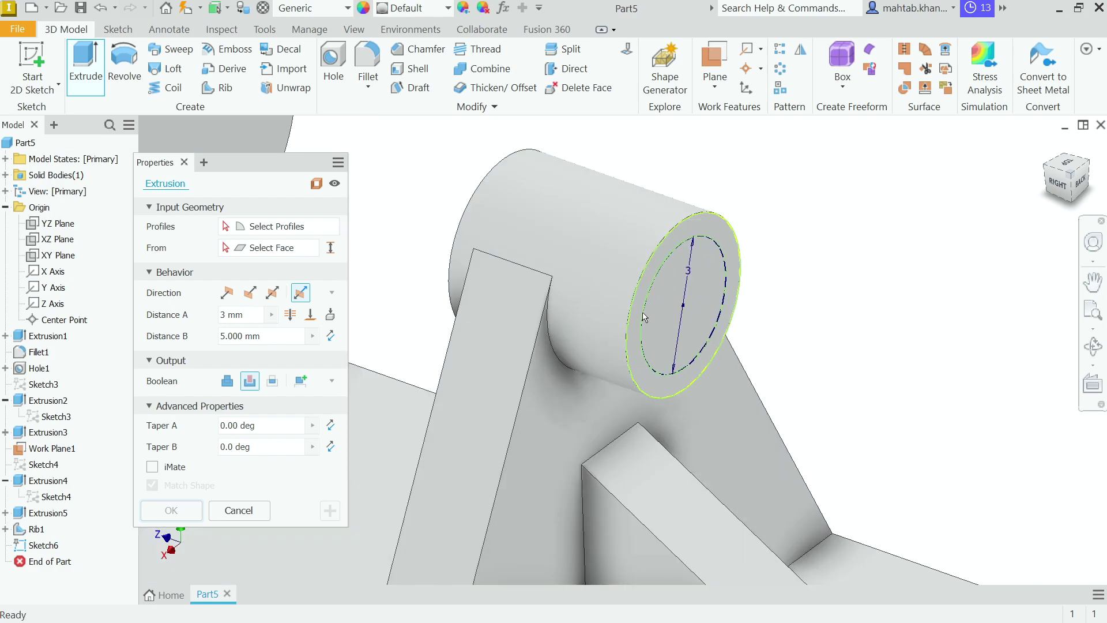
pyautogui.click(231, 234)
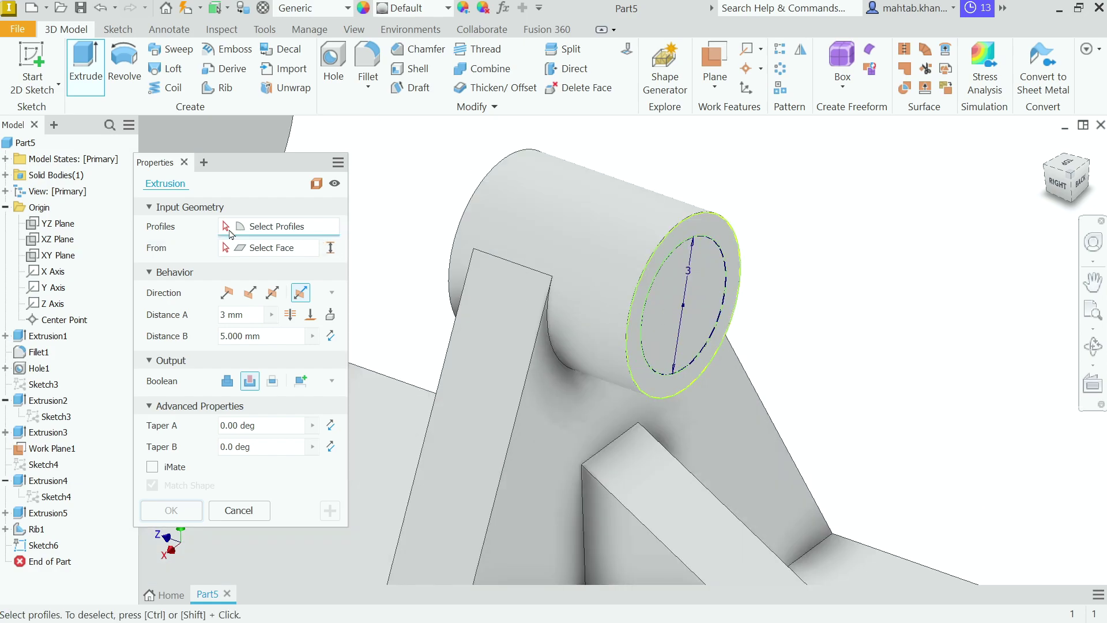
pyautogui.click(659, 319)
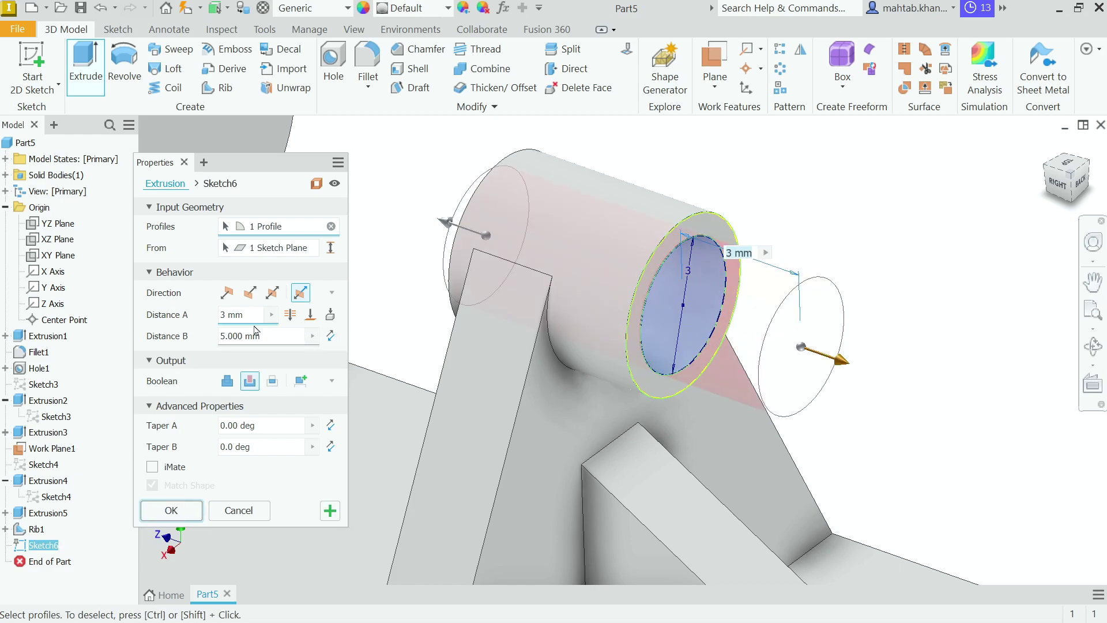
# Flip the cut towards the larger boss, set its extent to Through All and complete the bore through both bosses
pyautogui.click(227, 293)
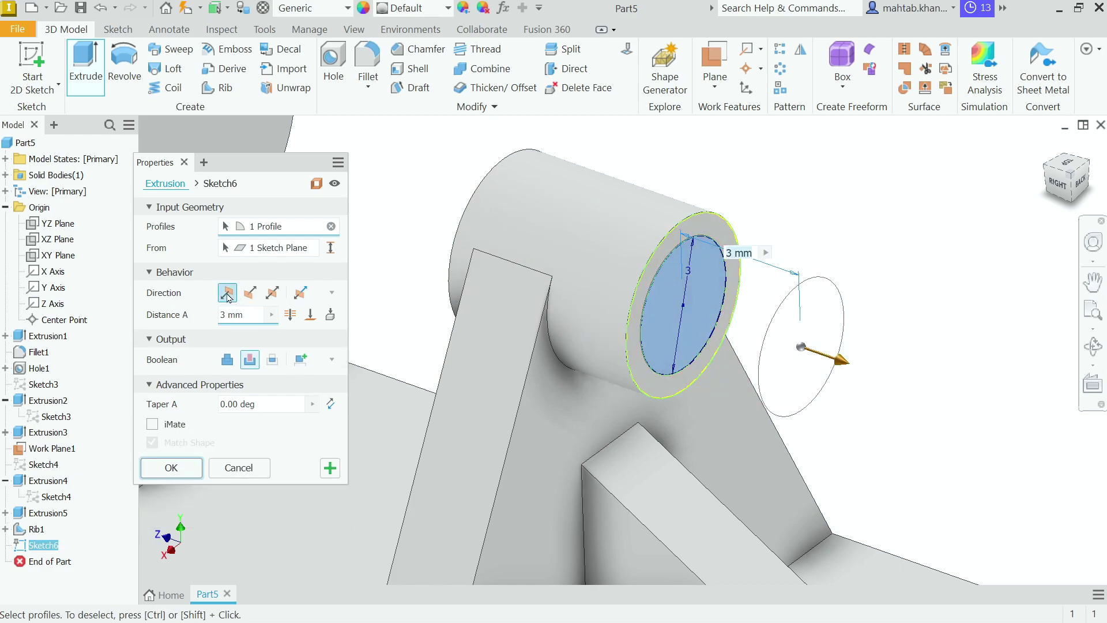
pyautogui.click(251, 292)
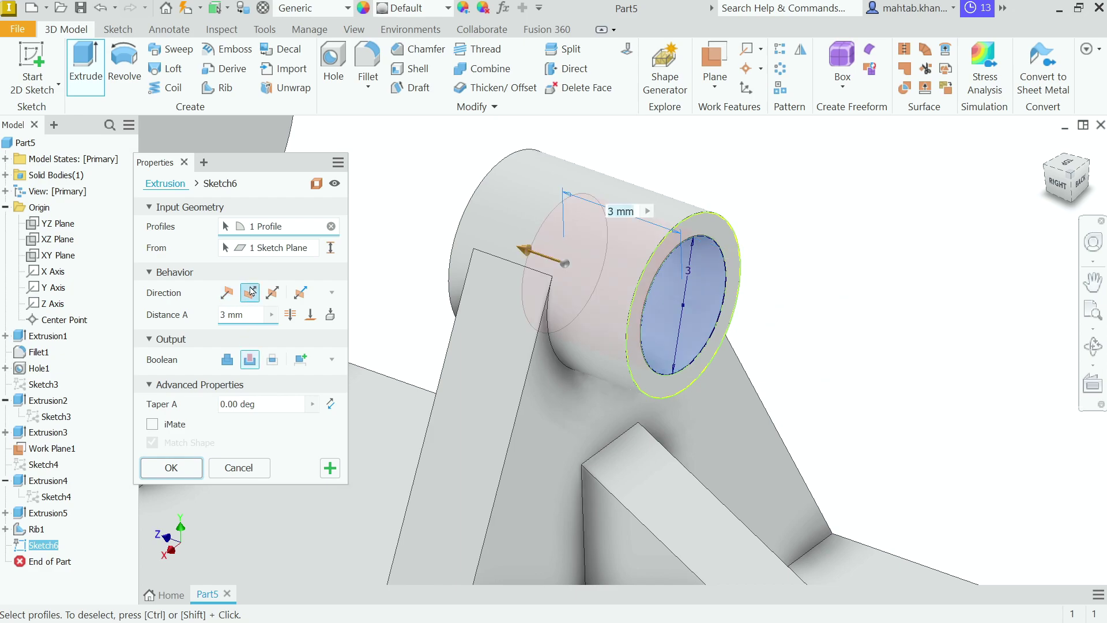
pyautogui.scroll(-5, 859, 261)
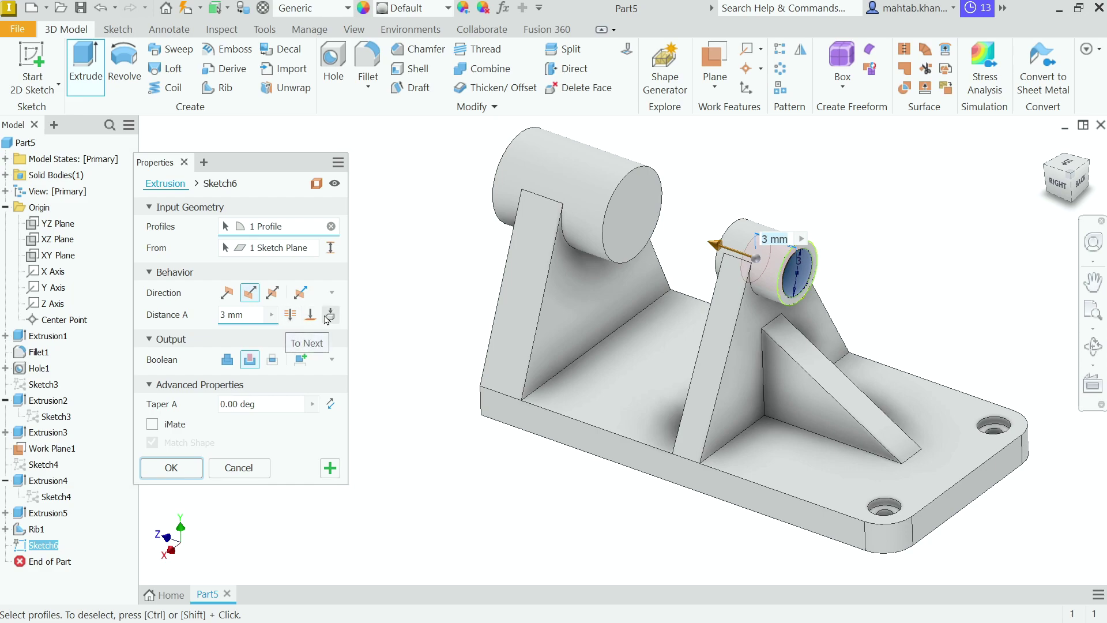
pyautogui.click(290, 315)
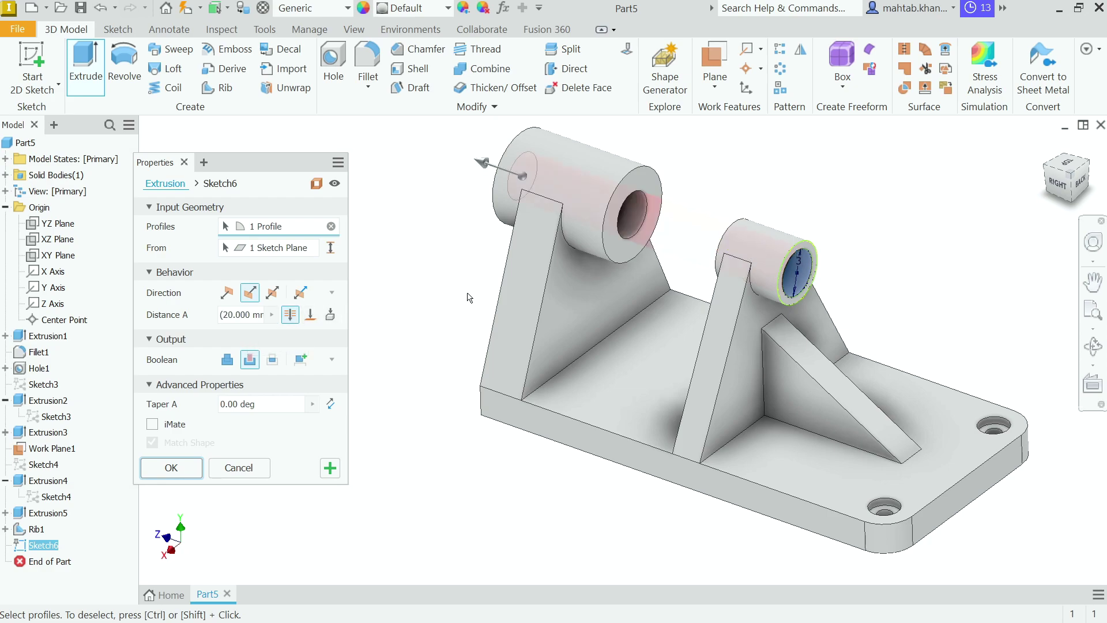
pyautogui.moveTo(469, 257)
pyautogui.keyDown('shift'); pyautogui.mouseDown(button='middle')
pyautogui.moveTo(519, 242)
pyautogui.moveTo(438, 248)
pyautogui.moveTo(494, 245)
pyautogui.moveTo(469, 250)
pyautogui.mouseUp(button='middle'); pyautogui.keyUp('shift')
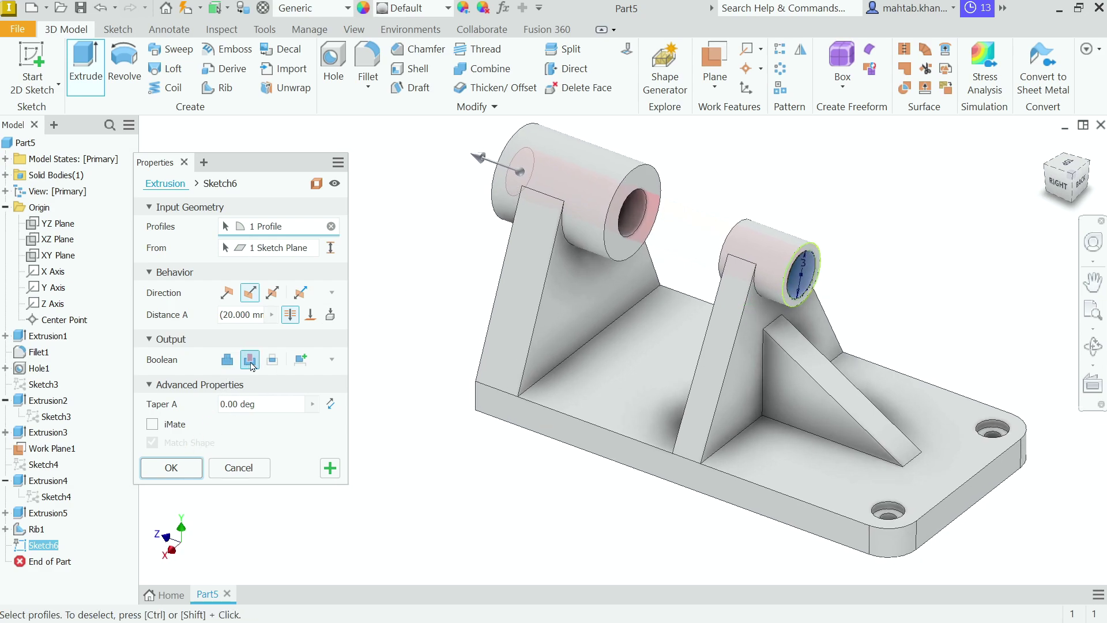
pyautogui.click(172, 468)
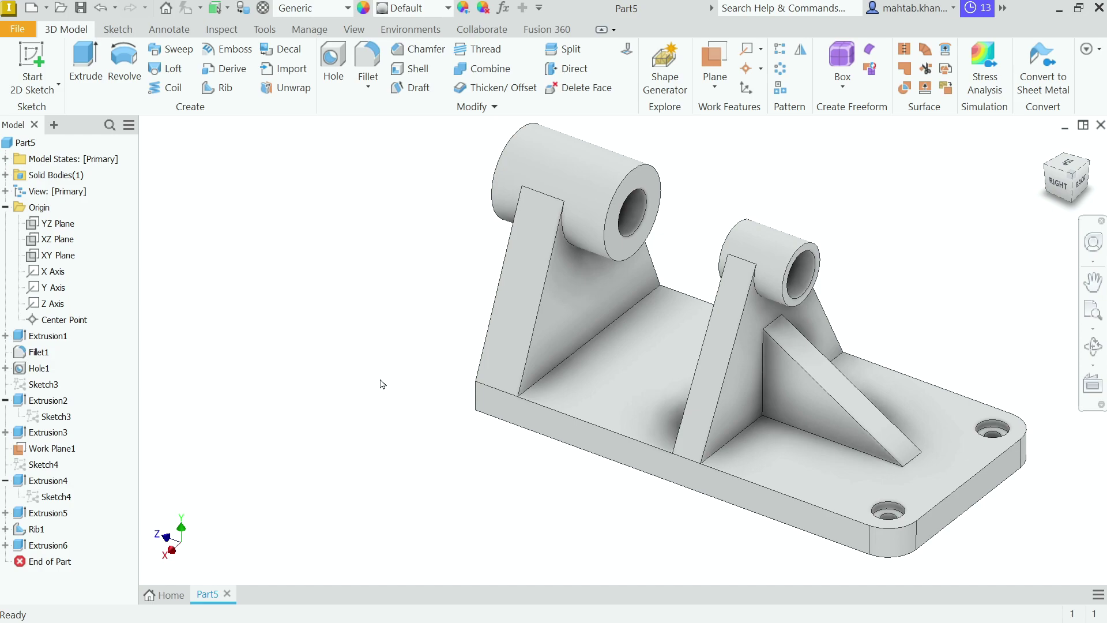
# Apply the Light Red appearance from the Inventor Material Library to the whole bracket
pyautogui.moveTo(375, 363)
pyautogui.keyDown('shift'); pyautogui.mouseDown(button='middle')
pyautogui.moveTo(492, 388)
pyautogui.moveTo(400, 353)
pyautogui.moveTo(366, 356)
pyautogui.mouseUp(button='middle'); pyautogui.keyUp('shift')
pyautogui.scroll(4, 365, 356)
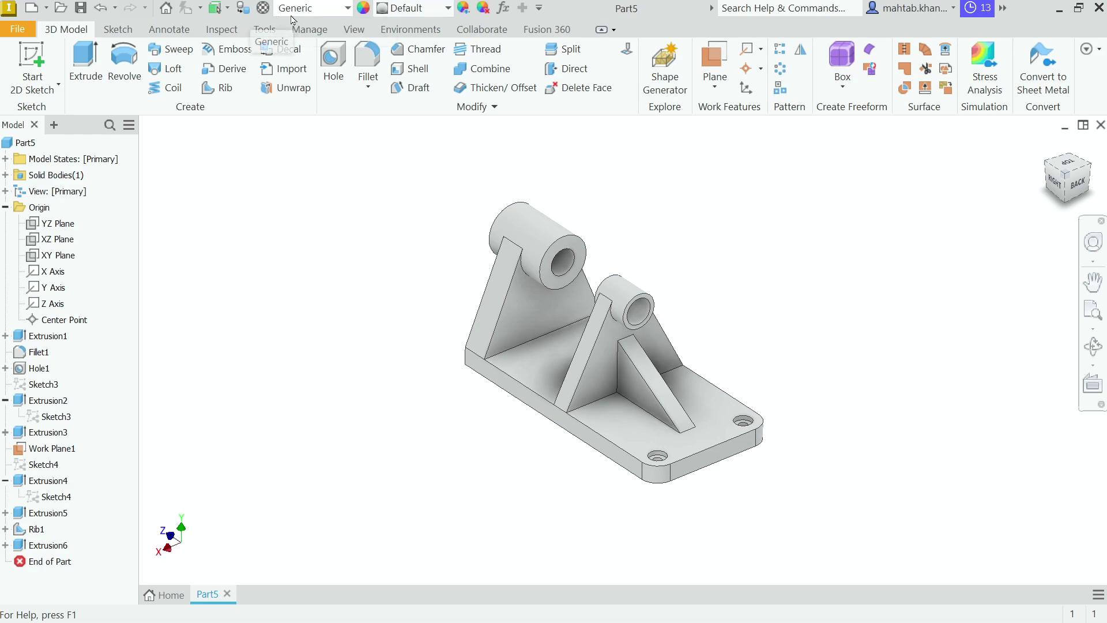
pyautogui.click(416, 13)
pyautogui.scroll(-5, 371, 260)
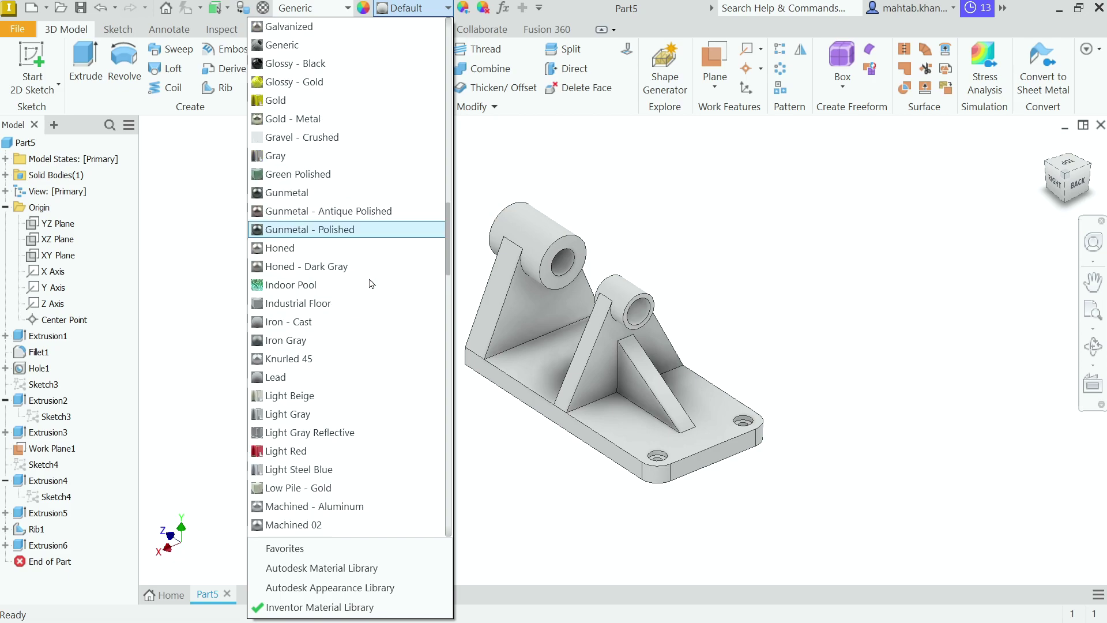
pyautogui.click(303, 450)
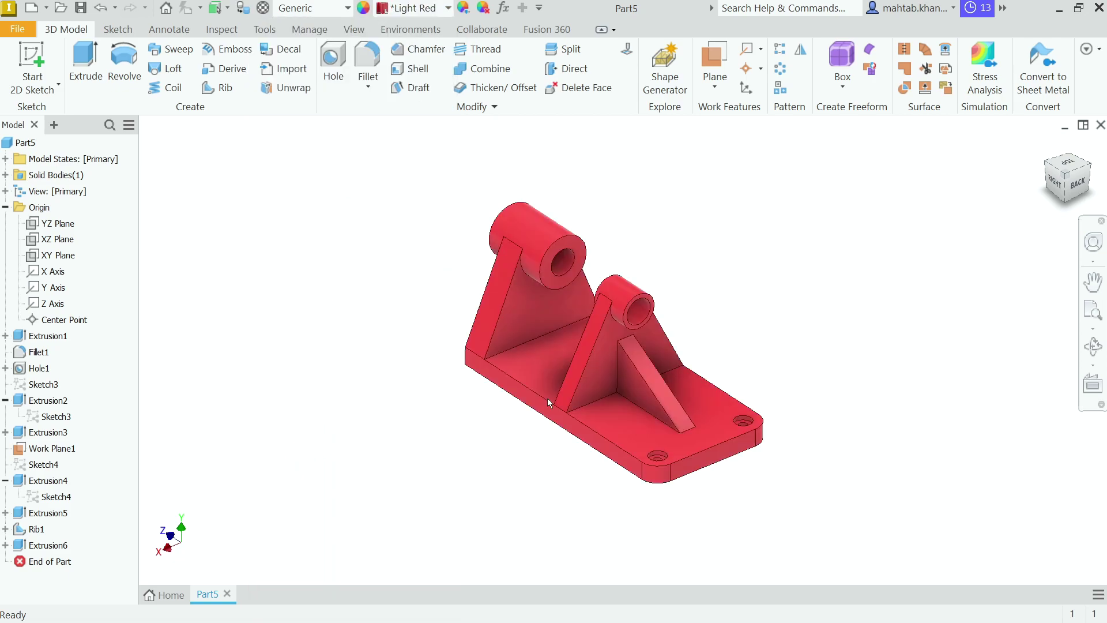
pyautogui.scroll(3, 624, 330)
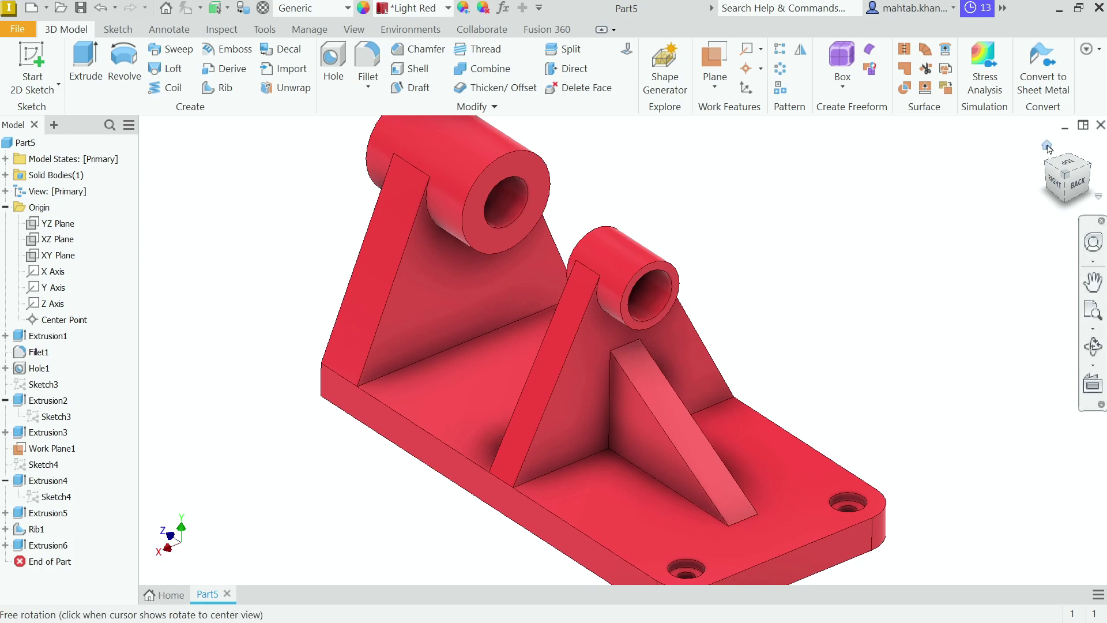
pyautogui.click(1047, 146)
pyautogui.press('F2')
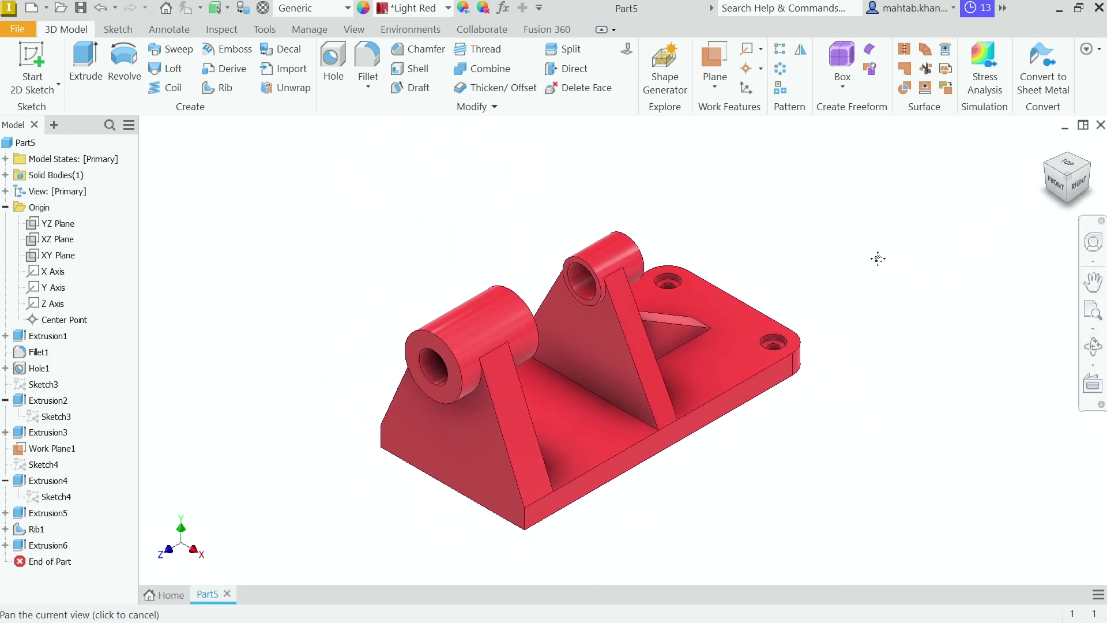
pyautogui.moveTo(878, 259)
pyautogui.mouseDown()
pyautogui.moveTo(882, 244)
pyautogui.moveTo(772, 326)
pyautogui.moveTo(809, 273)
pyautogui.mouseUp()
pyautogui.press('F4')
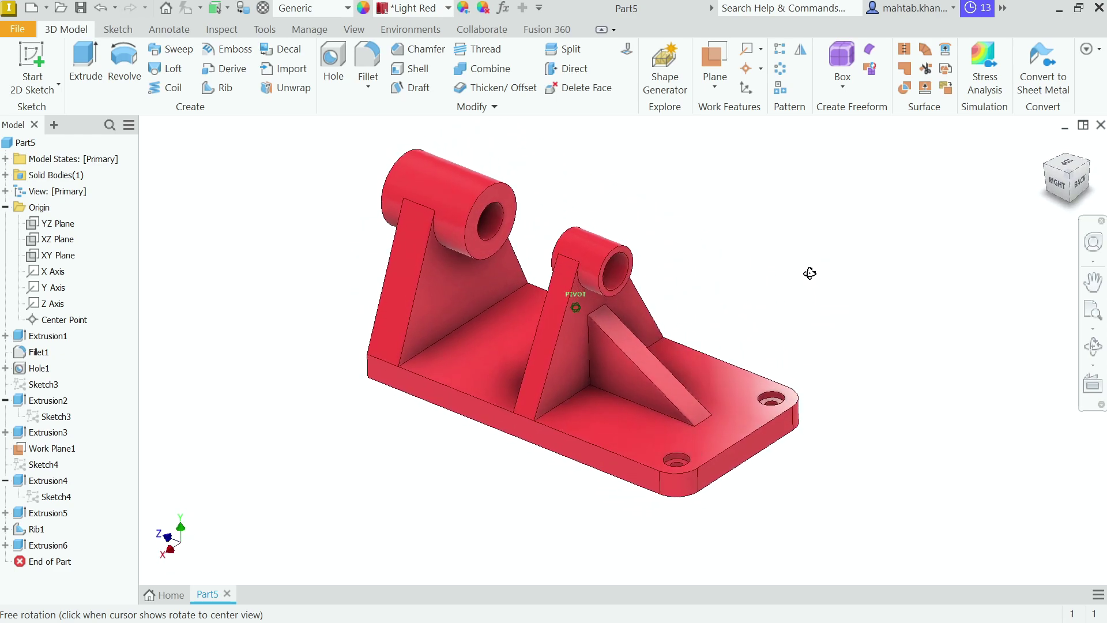